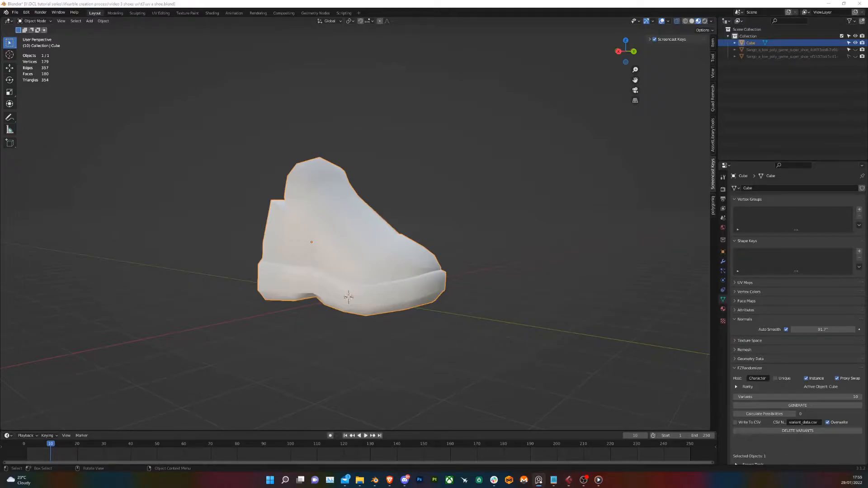
Place the sneaker reference image beside the shoe model and view the model in the right orthographic view
{"action": "right_click_drag", "start_coordinate": [0, 473], "coordinate": [460, 301]}
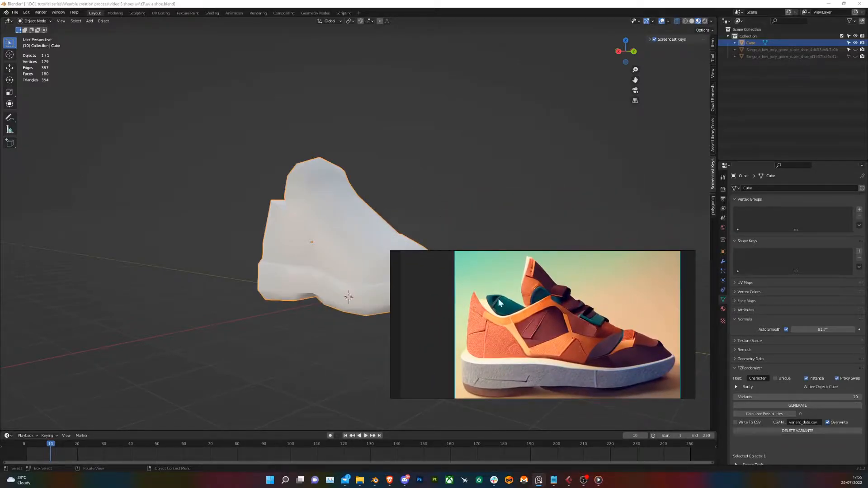
{"action": "right_click_drag", "start_coordinate": [556, 299], "coordinate": [675, 372]}
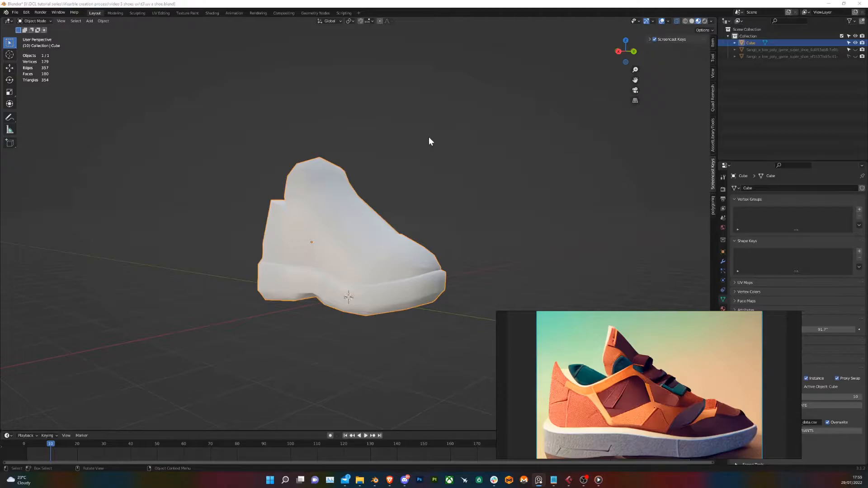
{"action": "right_click_drag", "start_coordinate": [602, 447], "coordinate": [502, 427]}
{"action": "middle_click_drag", "start_coordinate": [500, 129], "coordinate": [461, 245]}
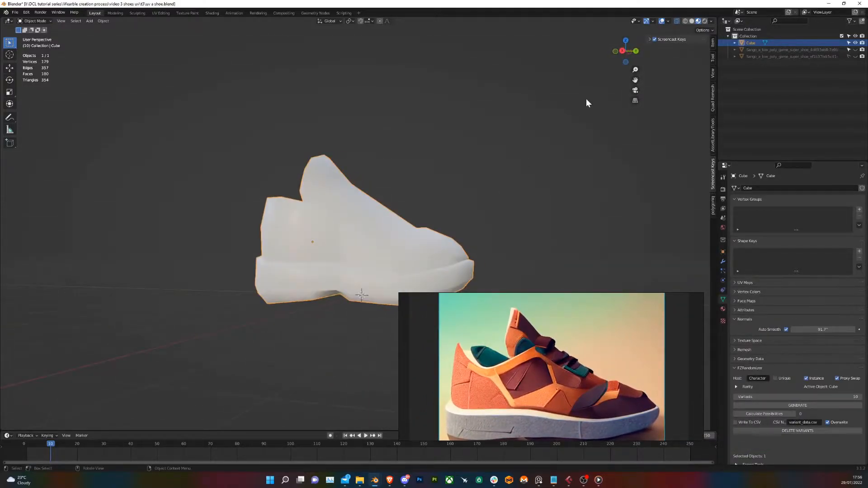
{"action": "left_click", "coordinate": [622, 54]}
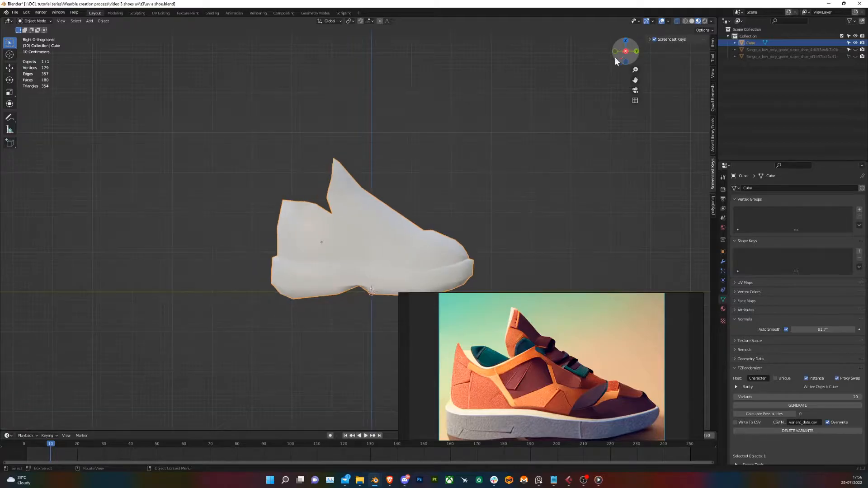
Add a Multiresolution modifier to the shoe mesh and subdivide it four times
{"action": "left_click", "coordinate": [723, 261]}
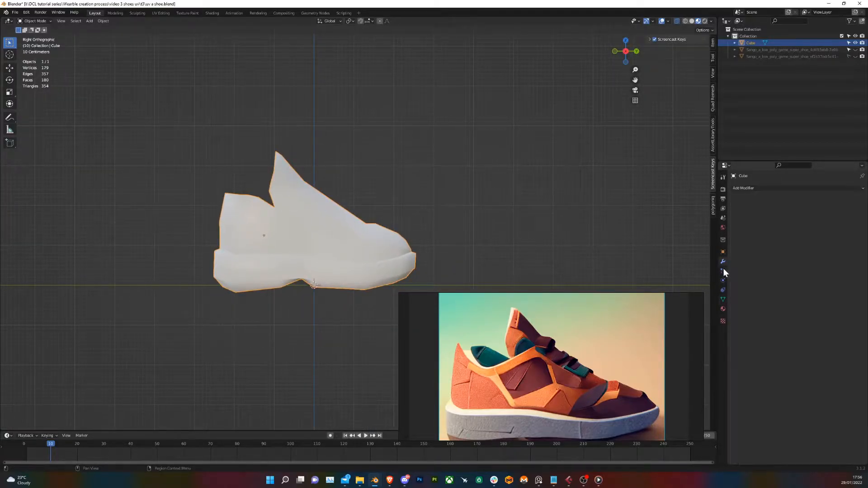
{"action": "left_click", "coordinate": [753, 189]}
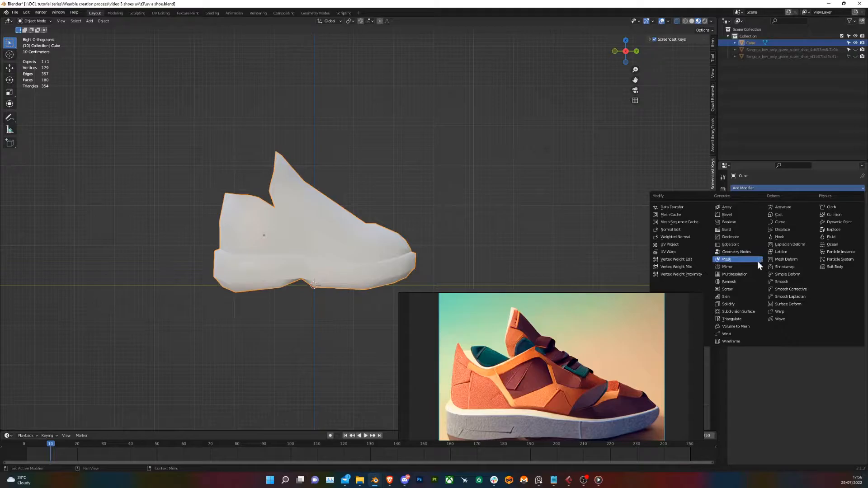
{"action": "left_click", "coordinate": [750, 272]}
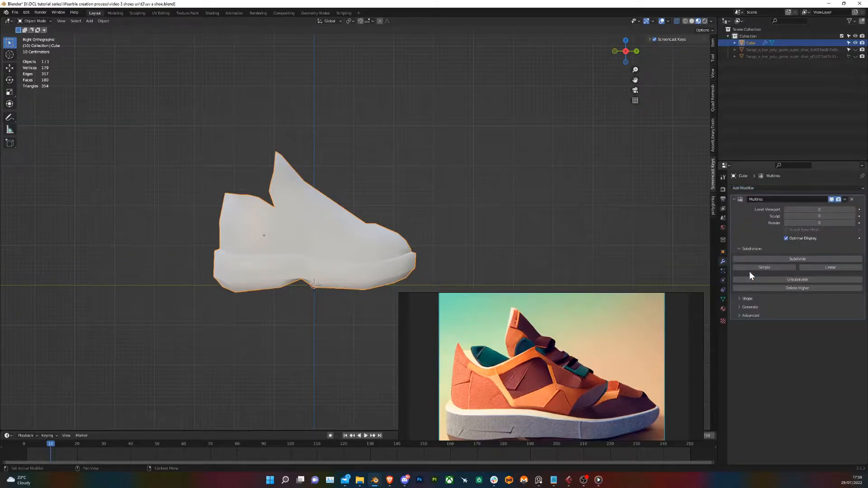
{"action": "left_click", "coordinate": [802, 258]}
{"action": "left_click", "coordinate": [802, 259]}
{"action": "left_click", "coordinate": [802, 259]}
{"action": "left_click", "coordinate": [802, 259]}
Subdivide the shoe's Multires modifier further to level 6 and set its viewport level to 0
{"action": "left_click", "coordinate": [829, 208]}
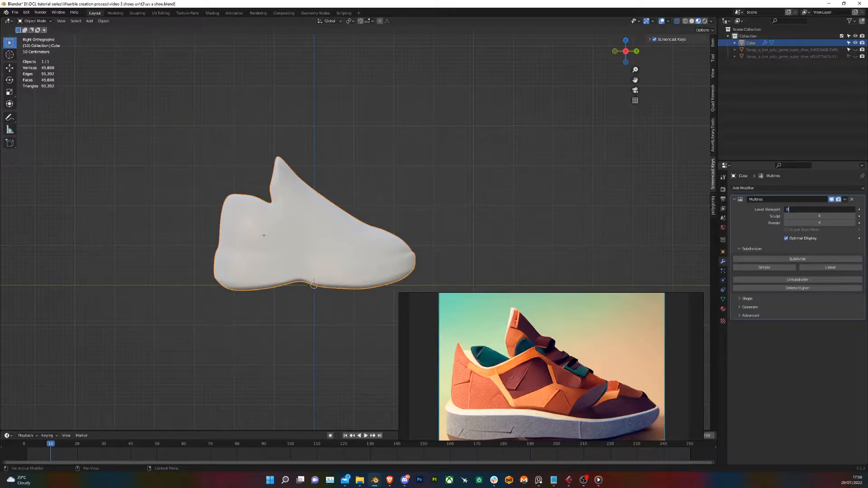
{"action": "key", "text": "Return"}
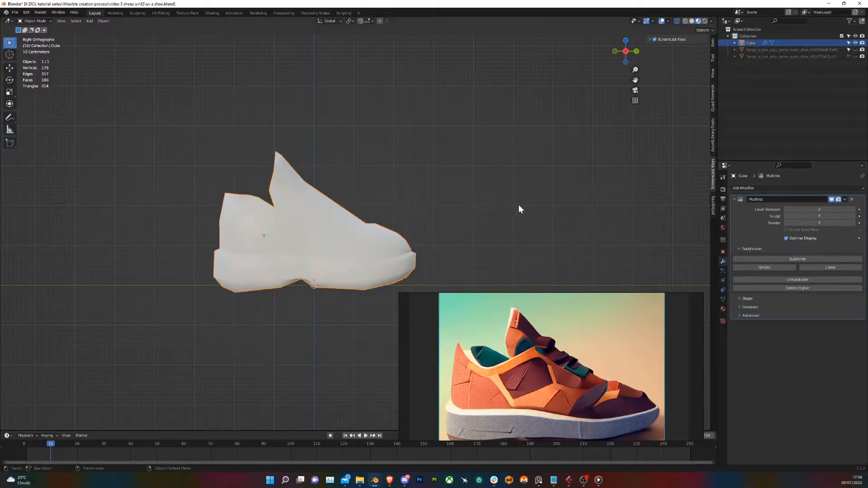
{"action": "left_click", "coordinate": [807, 259]}
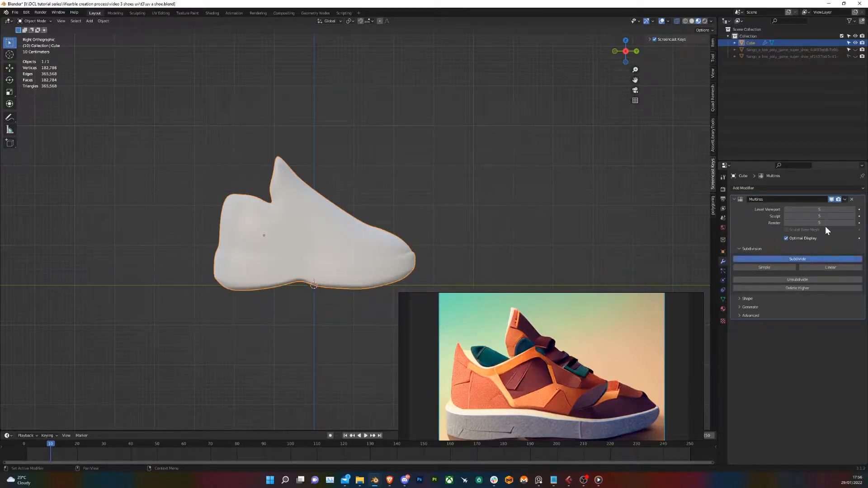
{"action": "left_click", "coordinate": [822, 209]}
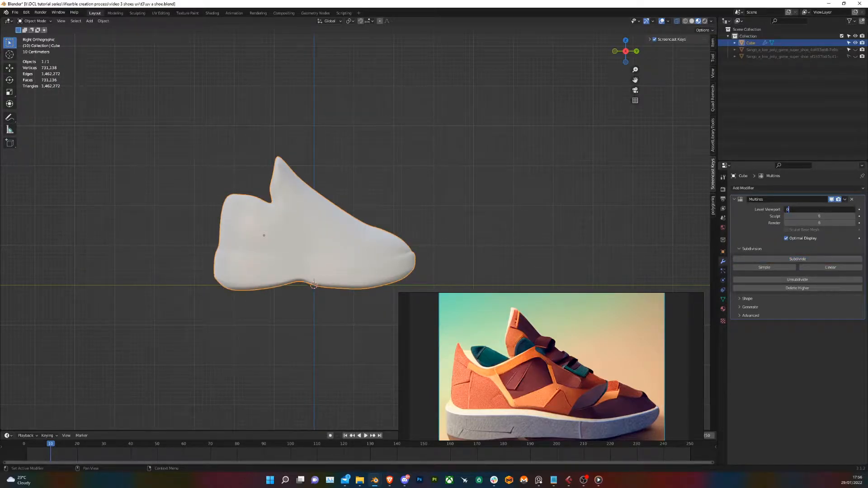
{"action": "key", "text": "Return"}
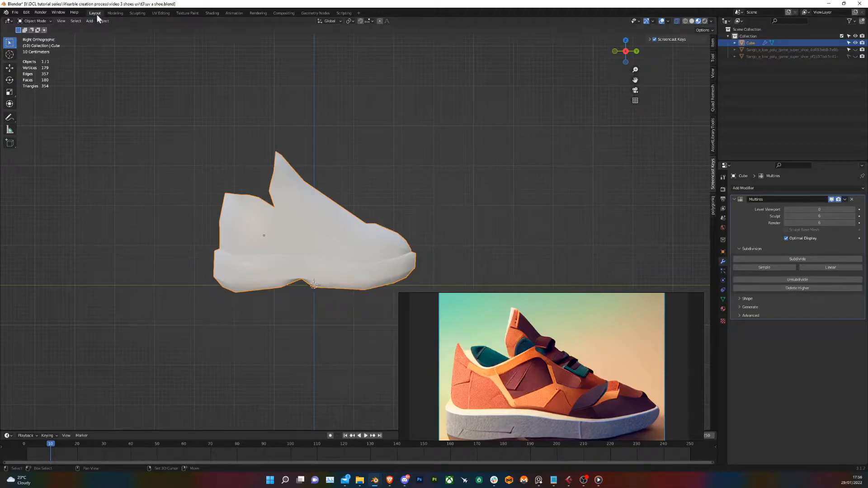
Switch to the Sculpting workspace and choose the Draw Sharp brush for carving the shoe's seams
{"action": "left_click", "coordinate": [139, 13]}
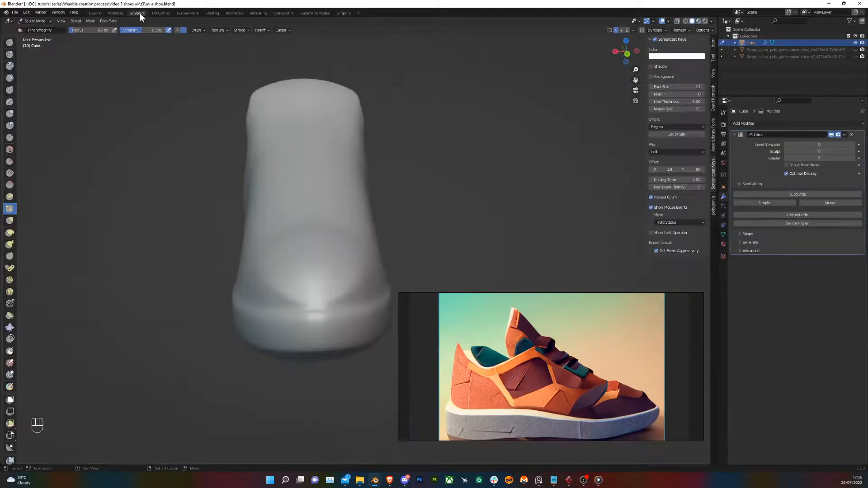
{"action": "middle_click_drag", "start_coordinate": [337, 185], "coordinate": [353, 184]}
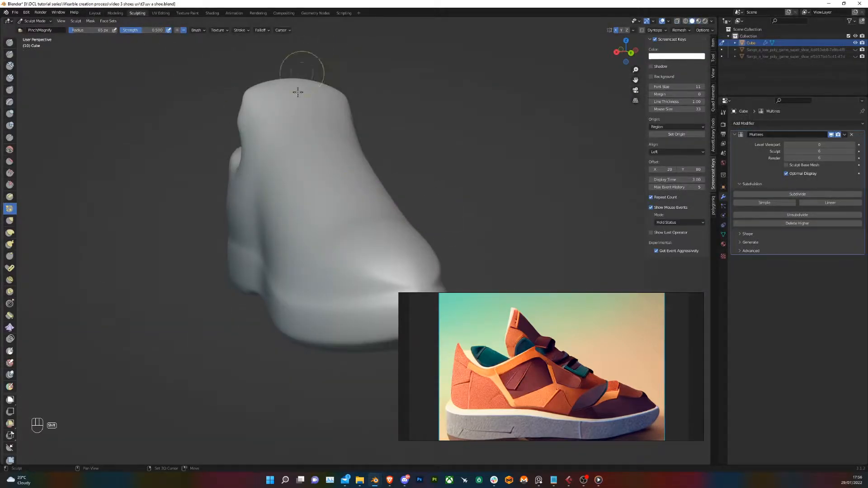
{"action": "middle_click_drag", "start_coordinate": [309, 42], "coordinate": [80, 93]}
{"action": "left_click", "coordinate": [10, 42]}
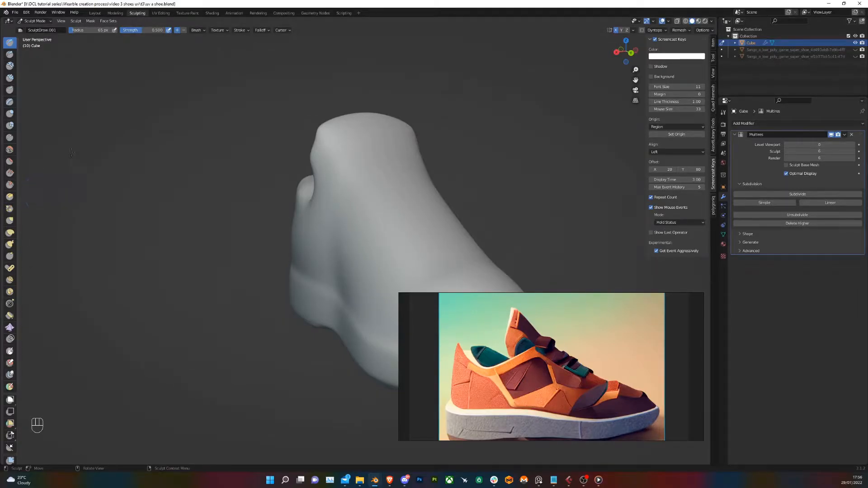
{"action": "middle_click_drag", "start_coordinate": [470, 177], "coordinate": [450, 150], "text": "shift"}
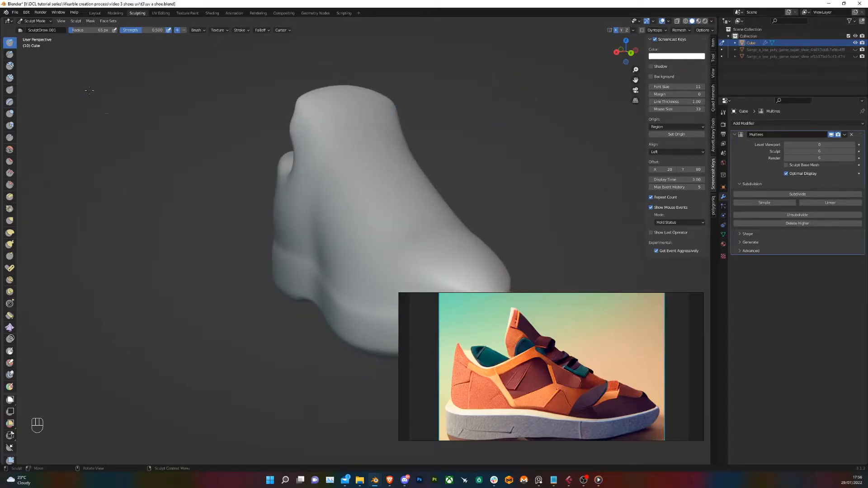
{"action": "left_click", "coordinate": [9, 102]}
{"action": "middle_click_drag", "start_coordinate": [384, 181], "coordinate": [460, 184]}
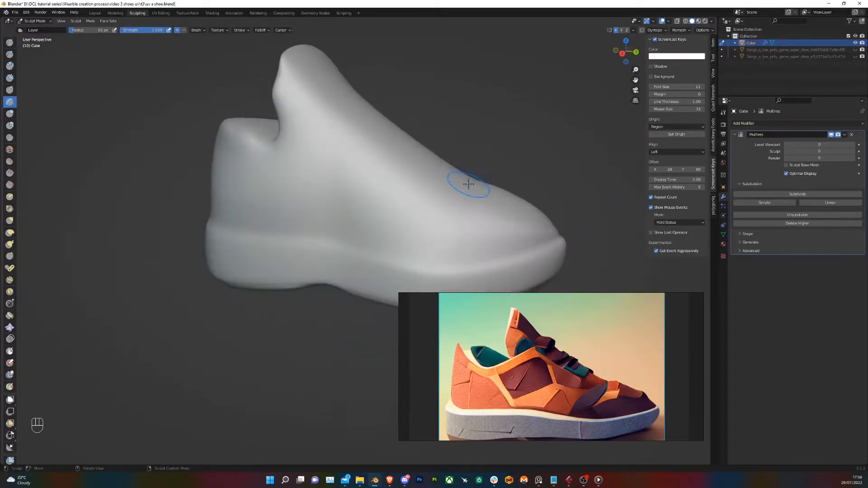
{"action": "left_click", "coordinate": [10, 54]}
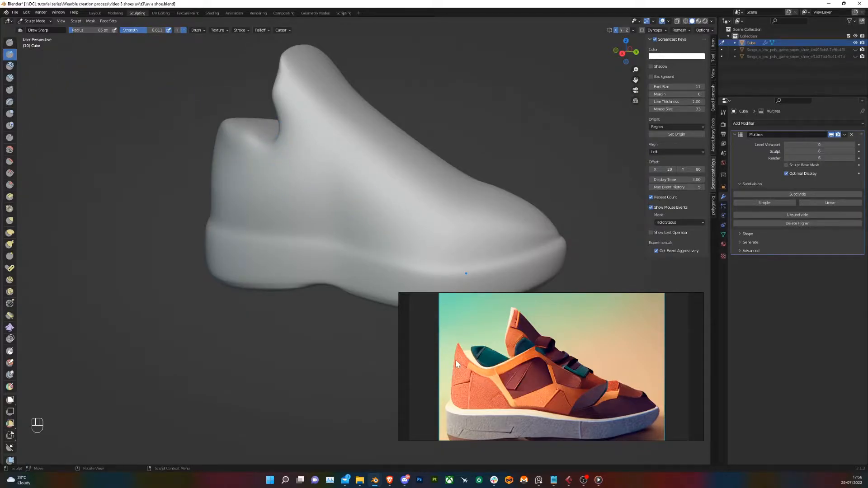
Set the Draw Sharp radius to 28 px and try a diagonal groove on the side of the heel
{"action": "middle_click_drag", "start_coordinate": [240, 193], "coordinate": [347, 172]}
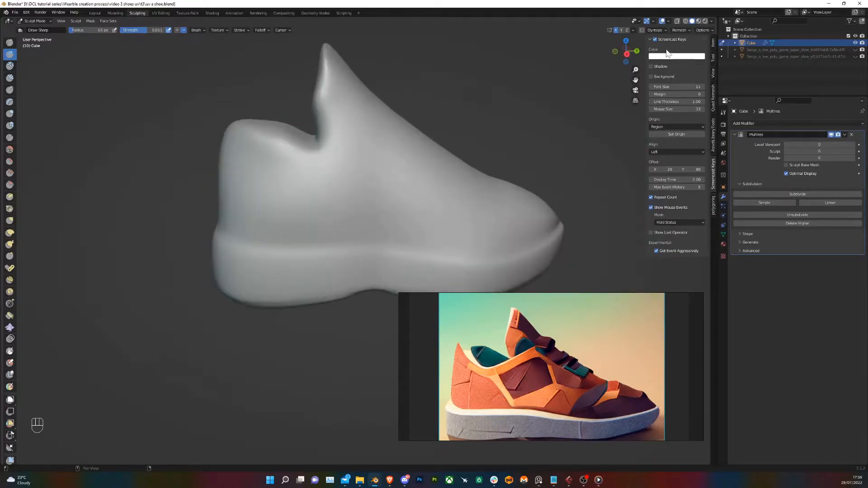
{"action": "left_click", "coordinate": [628, 54]}
{"action": "scroll", "coordinate": [324, 208], "scroll_direction": "up", "scroll_amount": 6}
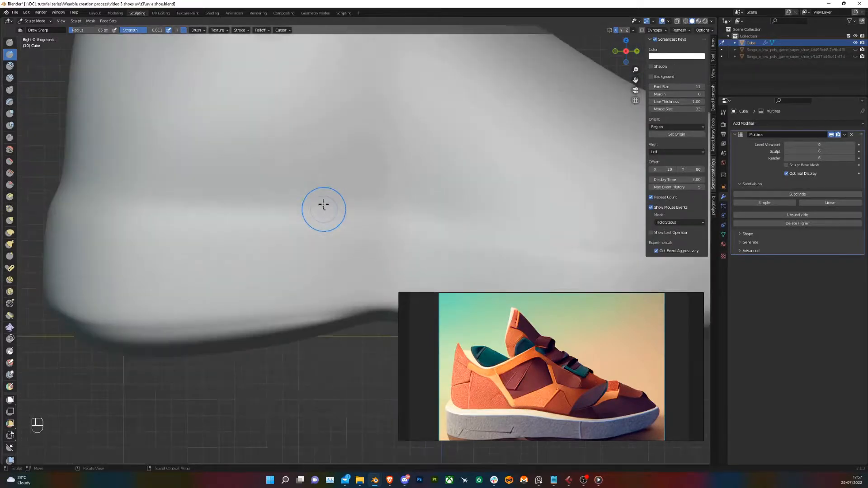
{"action": "right_click", "coordinate": [316, 166]}
{"action": "left_click_drag", "start_coordinate": [317, 166], "coordinate": [275, 166]}
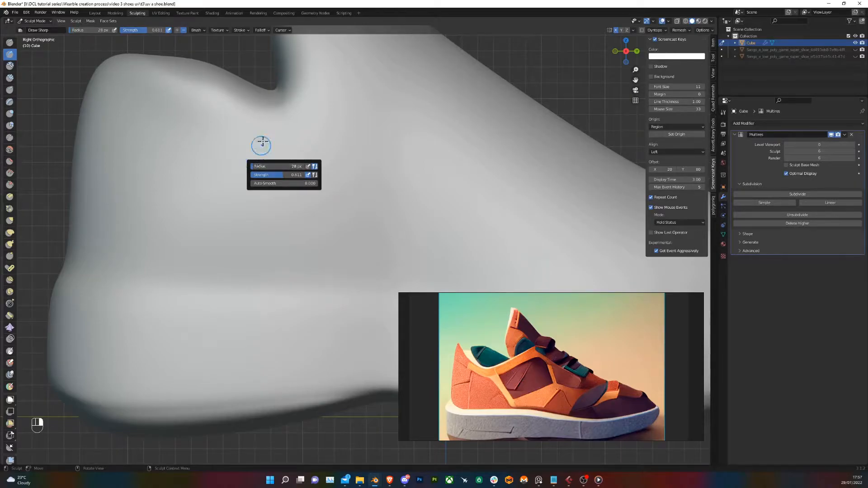
{"action": "left_click_drag", "start_coordinate": [254, 133], "coordinate": [294, 205]}
{"action": "key", "text": "ctrl+z"}
Set the brush radius to 12 px and strength to 0.700, then test a diagonal heel stroke and undo it
{"action": "right_click", "coordinate": [288, 160]}
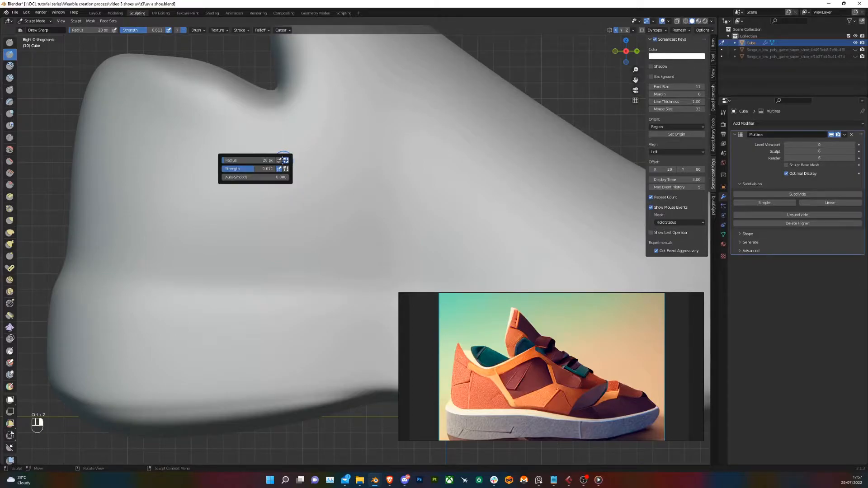
{"action": "left_click_drag", "start_coordinate": [258, 160], "coordinate": [255, 160]}
{"action": "left_click_drag", "start_coordinate": [234, 124], "coordinate": [285, 184]}
{"action": "key", "text": "ctrl+z"}
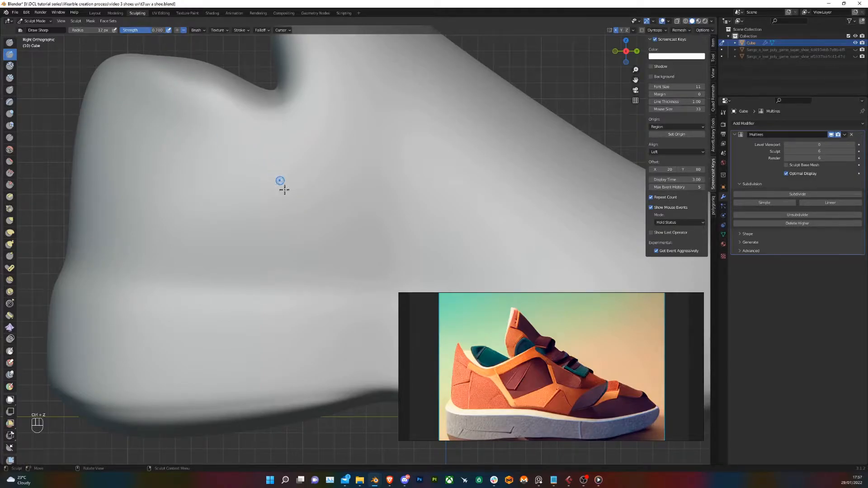
Examine the shoe model's side and front shape against the reference sneaker
{"action": "scroll", "coordinate": [271, 190], "scroll_direction": "up", "scroll_amount": 4}
{"action": "scroll", "coordinate": [202, 180], "scroll_direction": "down", "scroll_amount": 2}
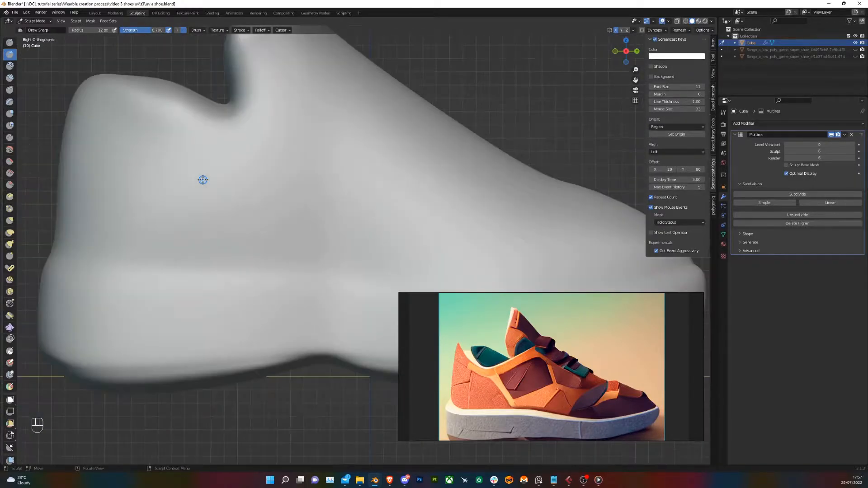
{"action": "scroll", "coordinate": [212, 179], "scroll_direction": "up", "scroll_amount": 1}
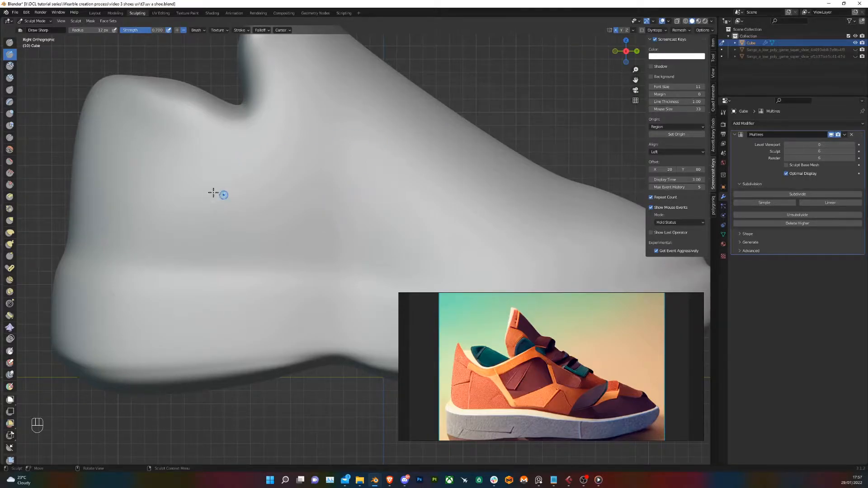
{"action": "middle_click_drag", "start_coordinate": [327, 179], "coordinate": [300, 197]}
{"action": "scroll", "coordinate": [298, 198], "scroll_direction": "down", "scroll_amount": 4}
{"action": "middle_click_drag", "start_coordinate": [320, 252], "coordinate": [294, 246]}
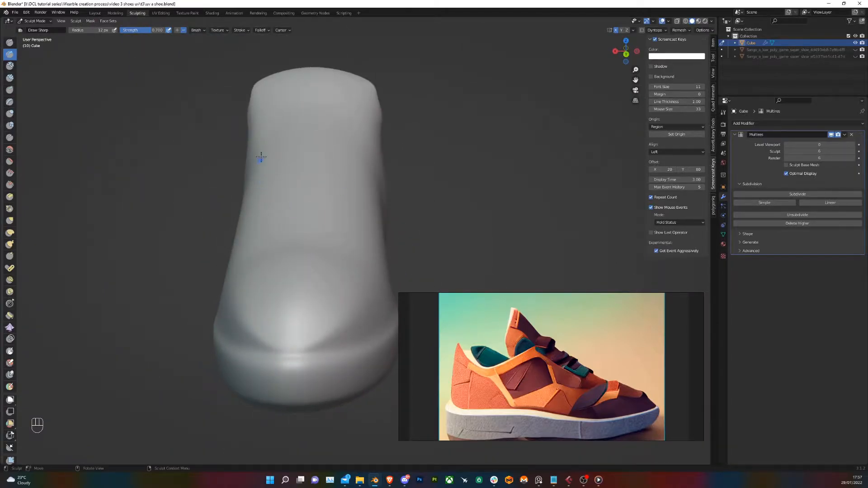
{"action": "middle_click_drag", "start_coordinate": [280, 201], "coordinate": [355, 199]}
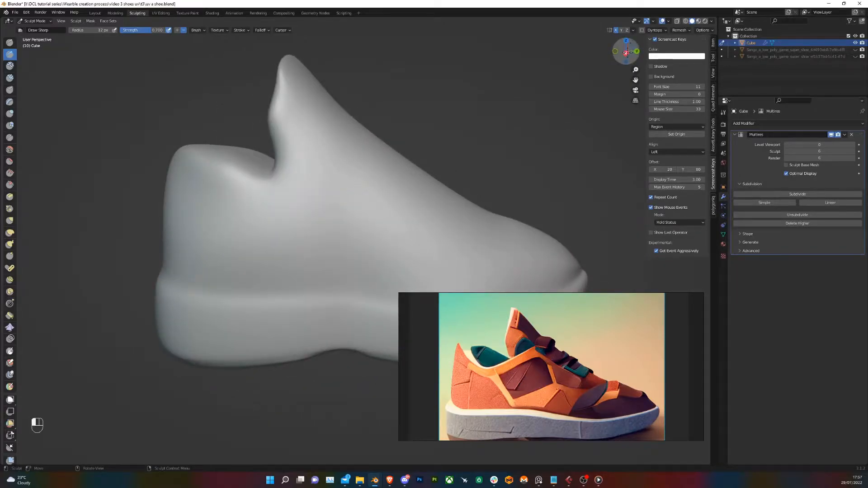
{"action": "left_click", "coordinate": [626, 52]}
{"action": "scroll", "coordinate": [358, 240], "scroll_direction": "up", "scroll_amount": 5}
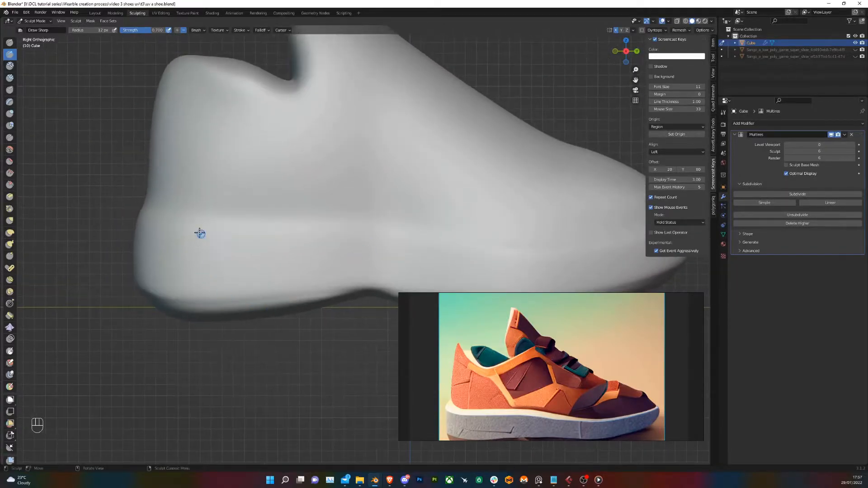
Carve a sharp groove along the sole's upper edge from the back of the heel along the shoe's side
{"action": "middle_click_drag", "start_coordinate": [200, 215], "coordinate": [246, 242]}
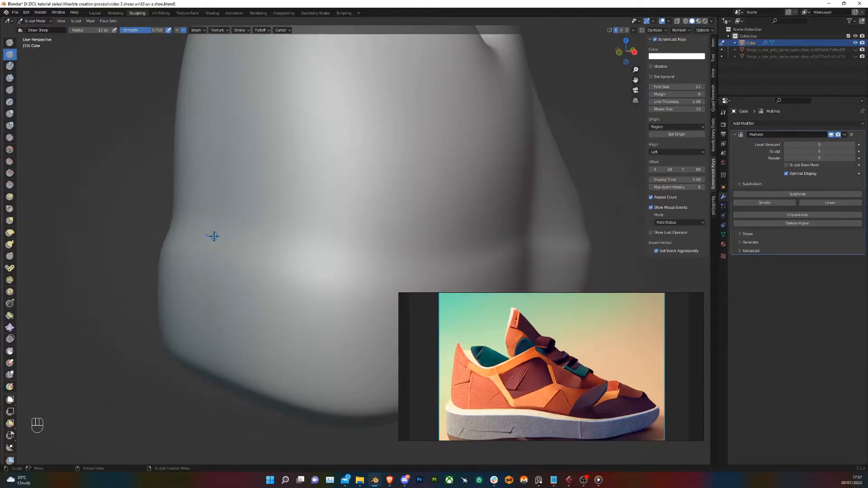
{"action": "mouse_move", "coordinate": [193, 233]}
{"action": "left_mouse_down"}
{"action": "mouse_move", "coordinate": [385, 257]}
{"action": "mouse_move", "coordinate": [491, 250]}
{"action": "left_mouse_up"}
{"action": "middle_click_drag", "start_coordinate": [491, 249], "coordinate": [439, 246]}
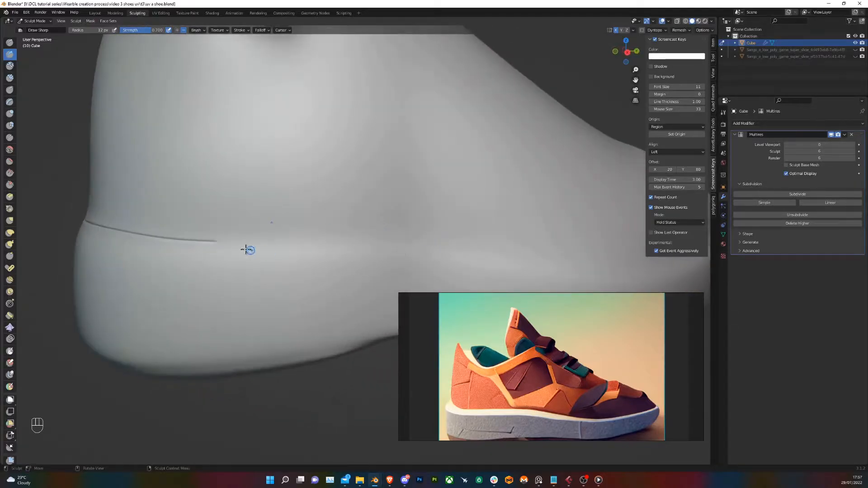
{"action": "mouse_move", "coordinate": [214, 242]}
{"action": "left_mouse_down"}
{"action": "mouse_move", "coordinate": [402, 239]}
{"action": "mouse_move", "coordinate": [556, 264]}
{"action": "mouse_move", "coordinate": [649, 267]}
{"action": "left_mouse_up"}
Continue the sole groove along the forefoot and join both sides around the front of the toe
{"action": "middle_click_drag", "start_coordinate": [599, 254], "coordinate": [371, 259], "text": "shift"}
{"action": "mouse_move", "coordinate": [307, 270]}
{"action": "left_mouse_down"}
{"action": "mouse_move", "coordinate": [365, 269]}
{"action": "mouse_move", "coordinate": [493, 236]}
{"action": "left_mouse_up"}
{"action": "key", "text": "ctrl+z"}
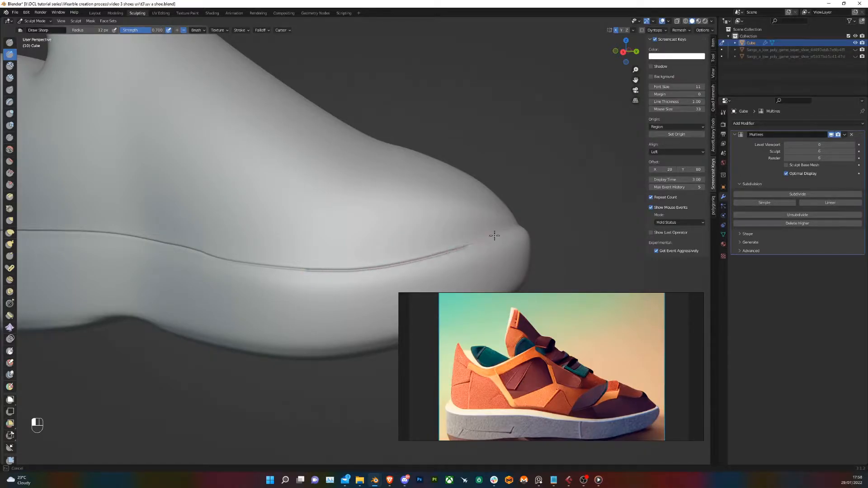
{"action": "middle_click_drag", "start_coordinate": [521, 223], "coordinate": [351, 273]}
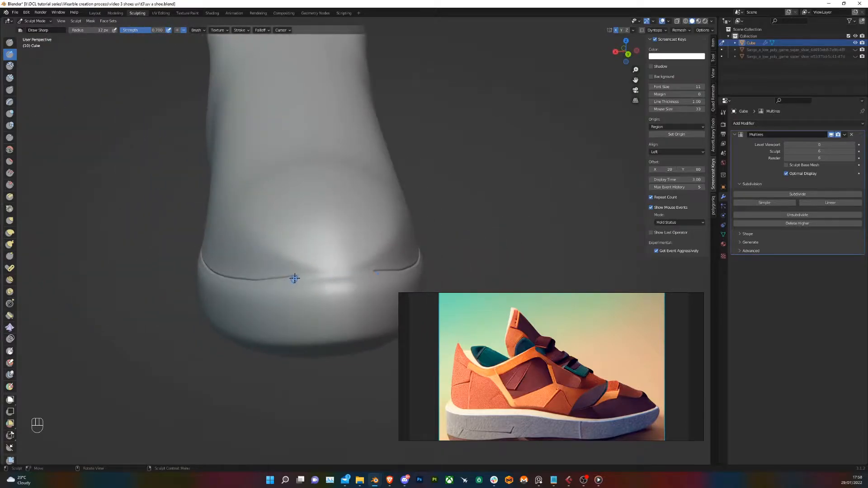
{"action": "left_click_drag", "start_coordinate": [296, 277], "coordinate": [361, 271]}
Carve a toe-cap panel on top of the toe in top view, with a straight rear edge and rounded sides meeting at the front
{"action": "middle_click_drag", "start_coordinate": [364, 273], "coordinate": [276, 262]}
{"action": "scroll", "coordinate": [387, 235], "scroll_direction": "up", "scroll_amount": 3}
{"action": "middle_click_drag", "start_coordinate": [340, 215], "coordinate": [365, 252], "text": "shift"}
{"action": "left_click", "coordinate": [628, 51]}
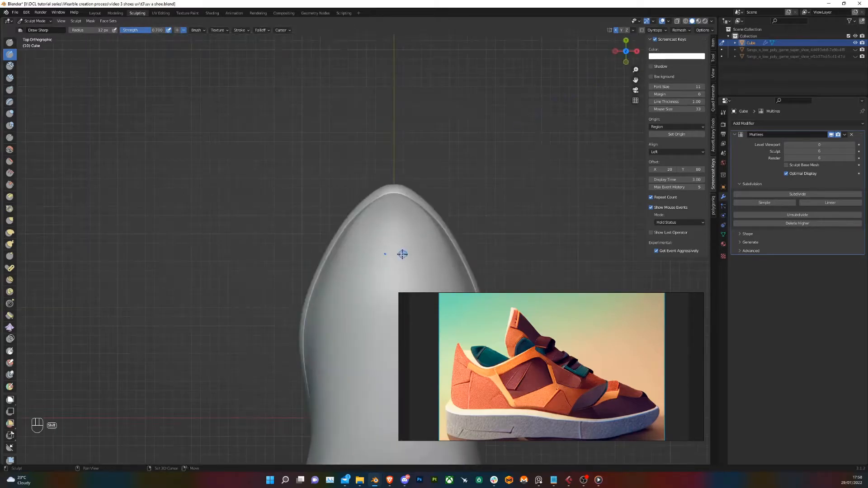
{"action": "scroll", "coordinate": [404, 253], "scroll_direction": "up", "scroll_amount": 4}
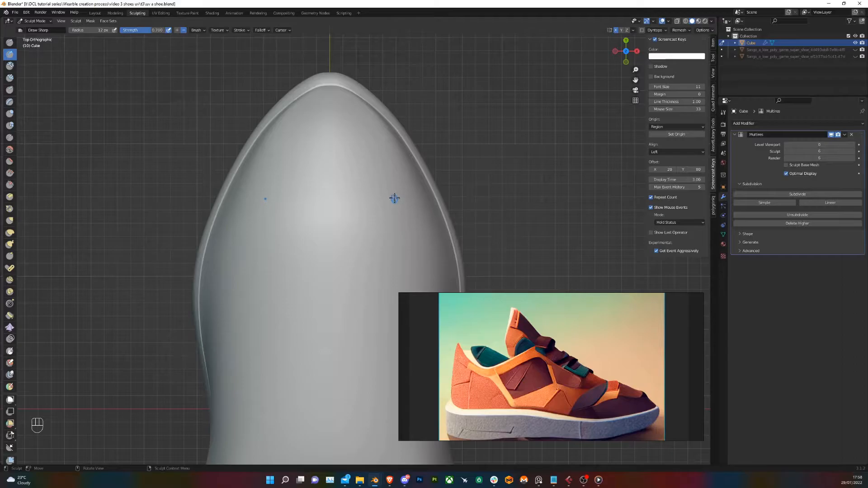
{"action": "left_click_drag", "start_coordinate": [391, 177], "coordinate": [299, 177]}
{"action": "mouse_move", "coordinate": [391, 175]}
{"action": "left_mouse_down"}
{"action": "mouse_move", "coordinate": [379, 116]}
{"action": "mouse_move", "coordinate": [343, 101]}
{"action": "left_mouse_up"}
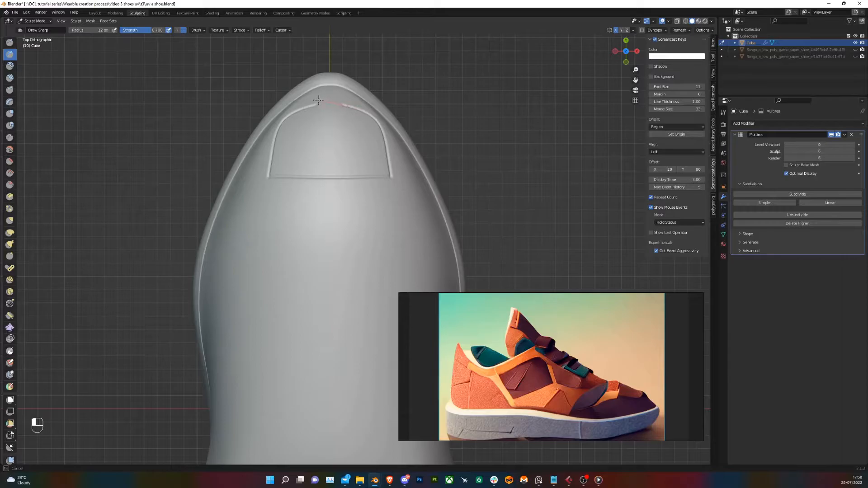
{"action": "left_click_drag", "start_coordinate": [304, 102], "coordinate": [303, 102]}
Carve a wavy seam in side view from the toe cap's rear corner back along the forefoot down to the sole groove
{"action": "mouse_move", "coordinate": [303, 102]}
{"action": "middle_mouse_down"}
{"action": "mouse_move", "coordinate": [401, 209]}
{"action": "mouse_move", "coordinate": [360, 181]}
{"action": "mouse_move", "coordinate": [354, 147]}
{"action": "middle_mouse_up"}
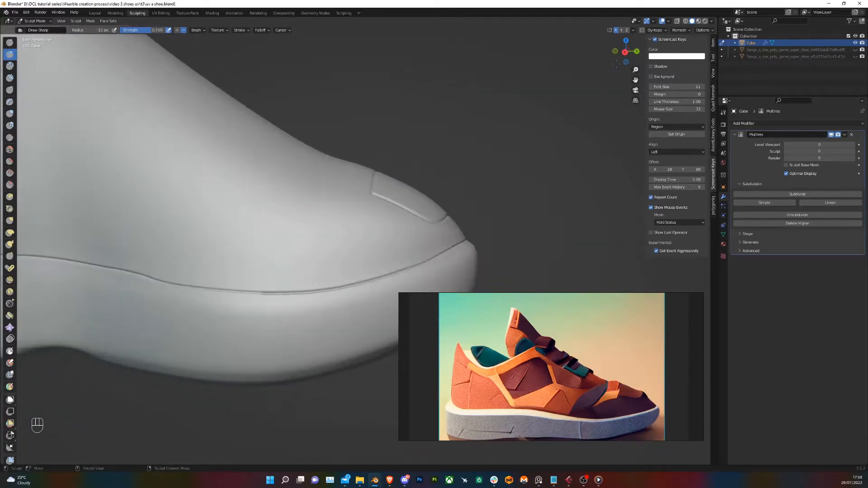
{"action": "left_click", "coordinate": [625, 52]}
{"action": "middle_click_drag", "start_coordinate": [424, 230], "coordinate": [383, 207], "text": "shift"}
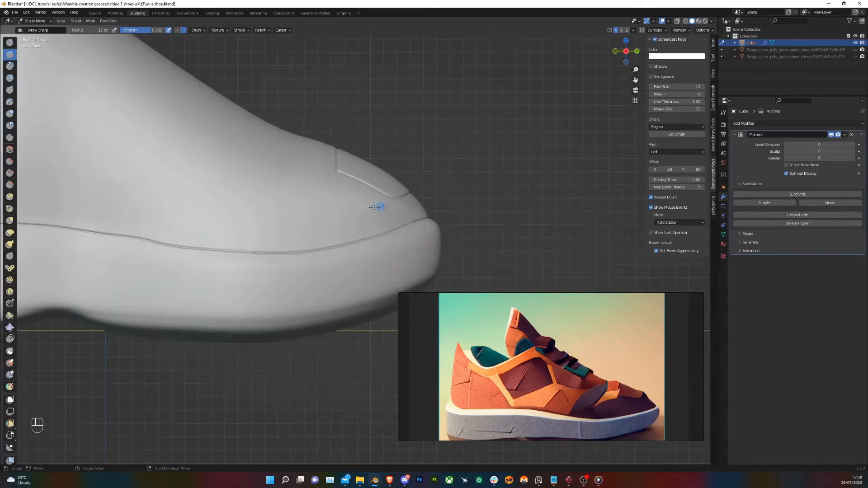
{"action": "scroll", "coordinate": [380, 207], "scroll_direction": "up", "scroll_amount": 2}
{"action": "left_click_drag", "start_coordinate": [325, 139], "coordinate": [327, 142]}
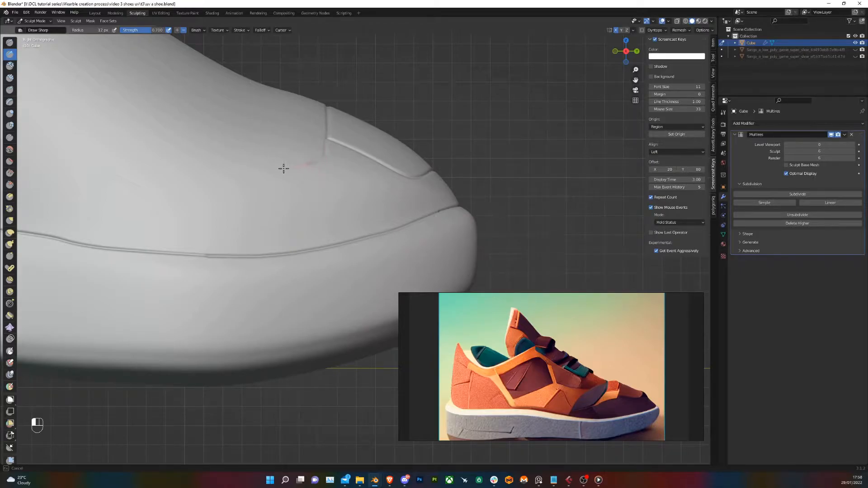
{"action": "left_click_drag", "start_coordinate": [230, 163], "coordinate": [217, 171]}
{"action": "left_click_drag", "start_coordinate": [118, 204], "coordinate": [26, 219]}
{"action": "left_click_drag", "start_coordinate": [170, 196], "coordinate": [183, 192]}
Carve a short seam back from the toe cap's rear edge, and a curved seam from its end down to the forefoot seam
{"action": "scroll", "coordinate": [190, 192], "scroll_direction": "down", "scroll_amount": 2}
{"action": "middle_click_drag", "start_coordinate": [227, 194], "coordinate": [275, 216], "text": "shift"}
{"action": "middle_click_drag", "start_coordinate": [315, 189], "coordinate": [298, 217]}
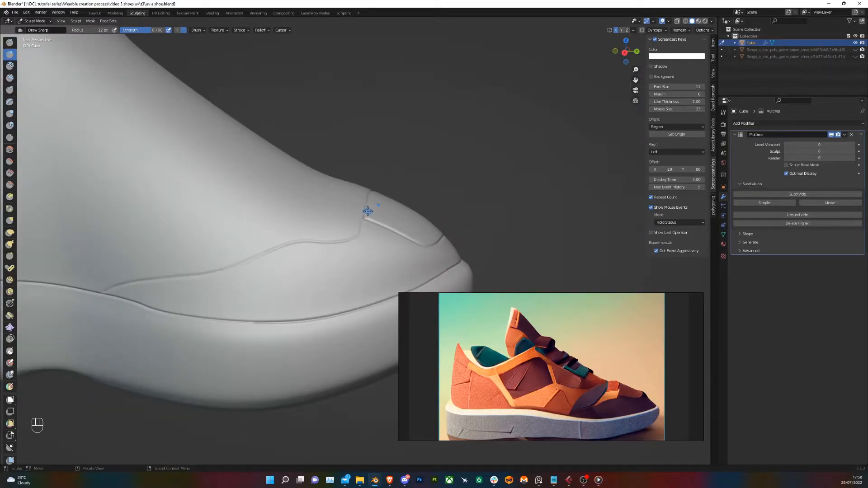
{"action": "left_click_drag", "start_coordinate": [365, 203], "coordinate": [365, 203]}
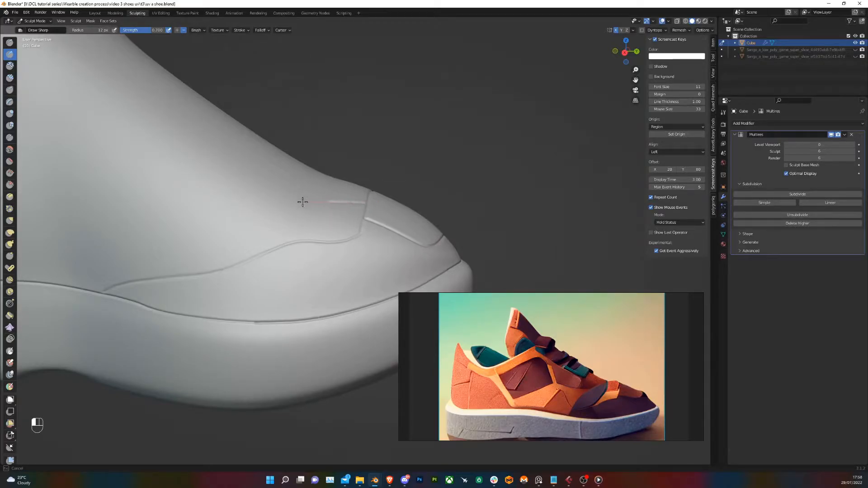
{"action": "left_click_drag", "start_coordinate": [300, 202], "coordinate": [302, 200]}
{"action": "mouse_move", "coordinate": [300, 227]}
{"action": "left_mouse_down"}
{"action": "mouse_move", "coordinate": [239, 254]}
{"action": "mouse_move", "coordinate": [175, 264]}
{"action": "left_mouse_up"}
{"action": "key", "text": "ctrl+z"}
{"action": "mouse_move", "coordinate": [311, 181]}
{"action": "left_mouse_down"}
{"action": "mouse_move", "coordinate": [306, 228]}
{"action": "mouse_move", "coordinate": [188, 280]}
{"action": "left_mouse_up"}
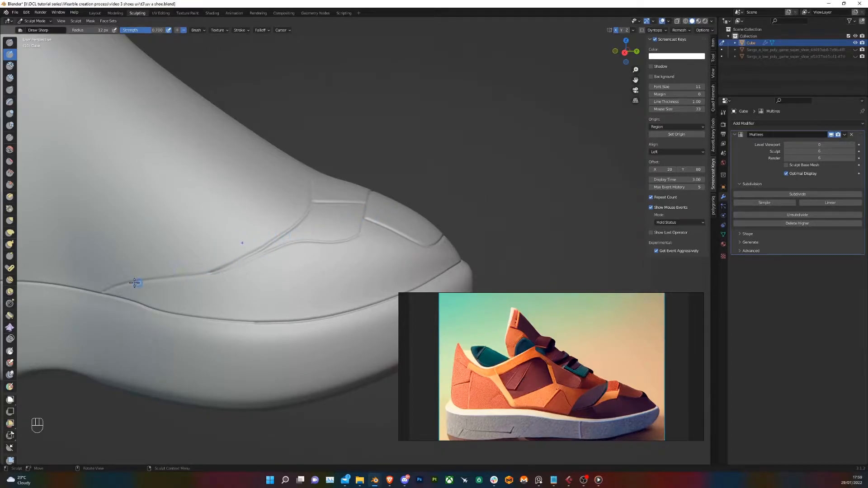
Carve an arched seam from the rear of the forefoot seam up to the instep, closing a leaf-shaped panel
{"action": "mouse_move", "coordinate": [130, 284]}
{"action": "left_mouse_down"}
{"action": "mouse_move", "coordinate": [186, 209]}
{"action": "mouse_move", "coordinate": [270, 181]}
{"action": "left_mouse_up"}
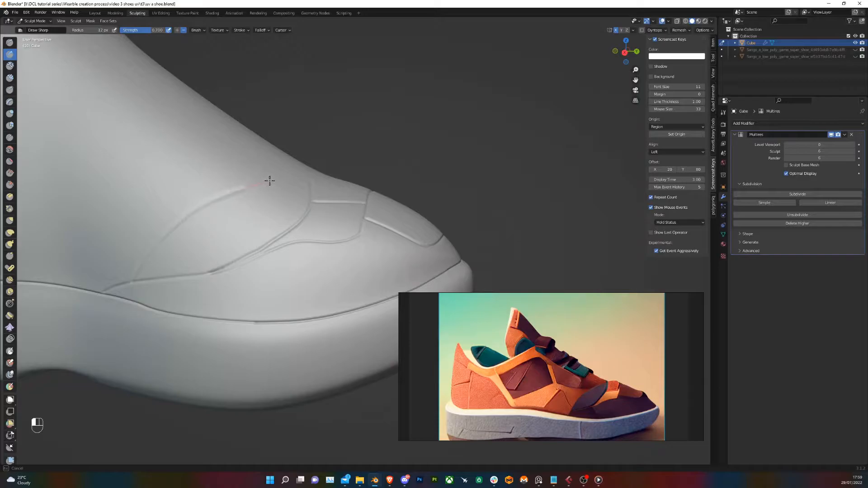
{"action": "left_click_drag", "start_coordinate": [333, 185], "coordinate": [337, 186]}
{"action": "mouse_move", "coordinate": [338, 186]}
{"action": "middle_mouse_down"}
{"action": "mouse_move", "coordinate": [312, 252]}
{"action": "mouse_move", "coordinate": [343, 262]}
{"action": "middle_mouse_up"}
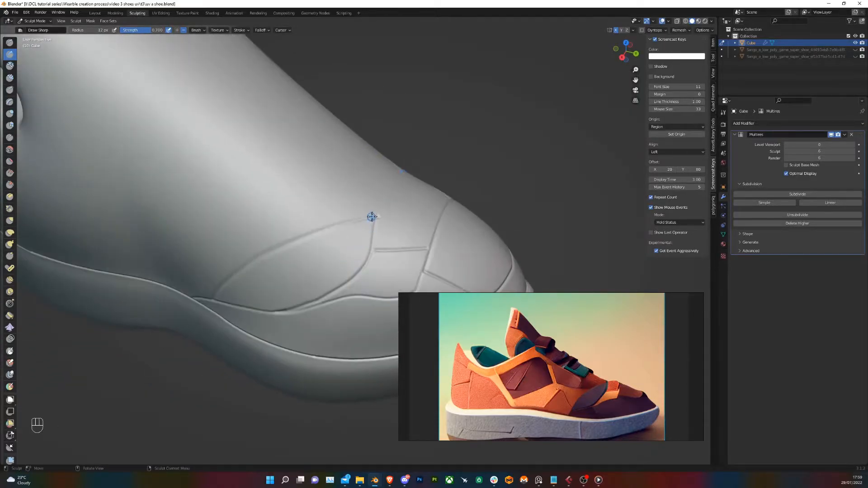
{"action": "left_click_drag", "start_coordinate": [373, 216], "coordinate": [248, 265]}
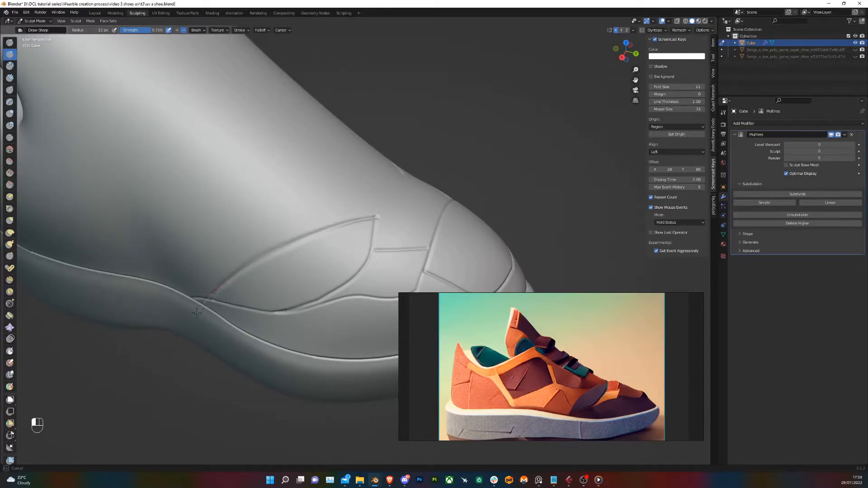
{"action": "left_click_drag", "start_coordinate": [196, 313], "coordinate": [196, 313]}
Deepen the rear edge of the leaf-shaped forefoot panel by retracing its arched seam up to the instep
{"action": "middle_click_drag", "start_coordinate": [197, 313], "coordinate": [236, 267]}
{"action": "mouse_move", "coordinate": [232, 300]}
{"action": "left_mouse_down"}
{"action": "mouse_move", "coordinate": [284, 236]}
{"action": "mouse_move", "coordinate": [312, 218]}
{"action": "left_mouse_up"}
{"action": "middle_click_drag", "start_coordinate": [226, 286], "coordinate": [280, 266], "text": "shift"}
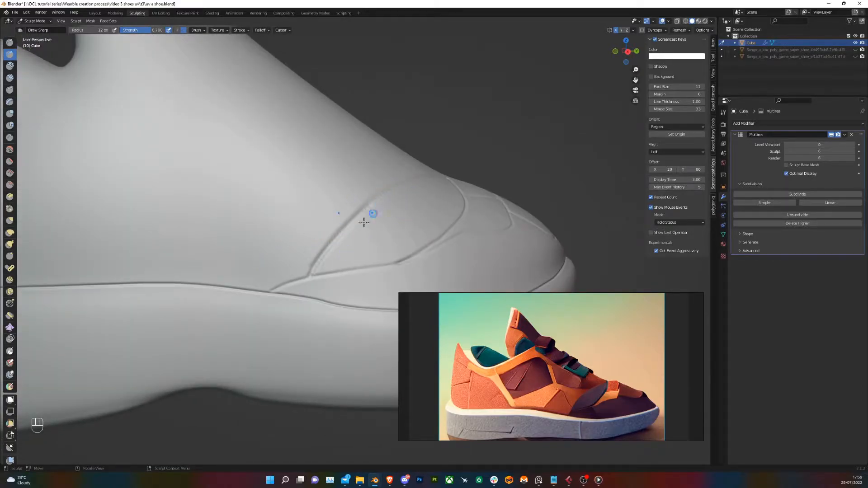
{"action": "left_click_drag", "start_coordinate": [370, 204], "coordinate": [422, 168]}
Carve a peaked seam on the midfoot side, curving up from the leaf-shaped panel's rear corner and running straight back down towards the sole
{"action": "mouse_move", "coordinate": [399, 260]}
{"action": "middle_mouse_down"}
{"action": "mouse_move", "coordinate": [430, 257]}
{"action": "mouse_move", "coordinate": [370, 273]}
{"action": "middle_mouse_up"}
{"action": "mouse_move", "coordinate": [369, 273]}
{"action": "left_mouse_down"}
{"action": "mouse_move", "coordinate": [332, 248]}
{"action": "mouse_move", "coordinate": [314, 189]}
{"action": "mouse_move", "coordinate": [265, 171]}
{"action": "left_mouse_up"}
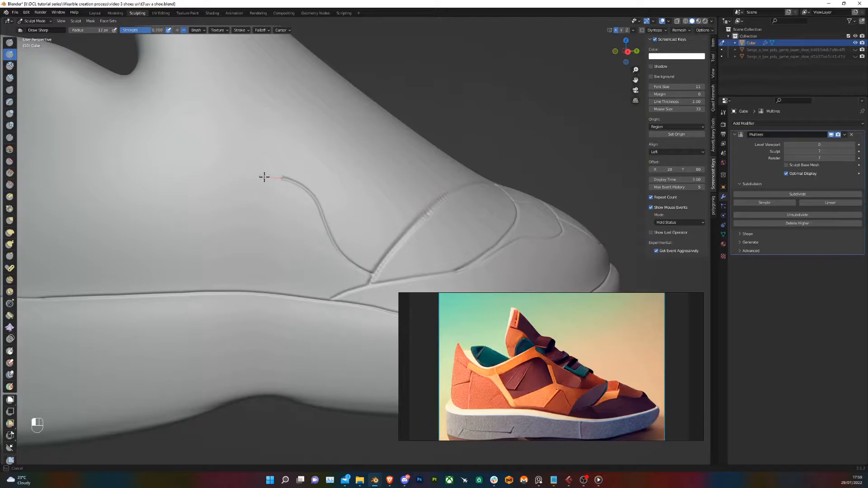
{"action": "left_click_drag", "start_coordinate": [266, 202], "coordinate": [222, 276]}
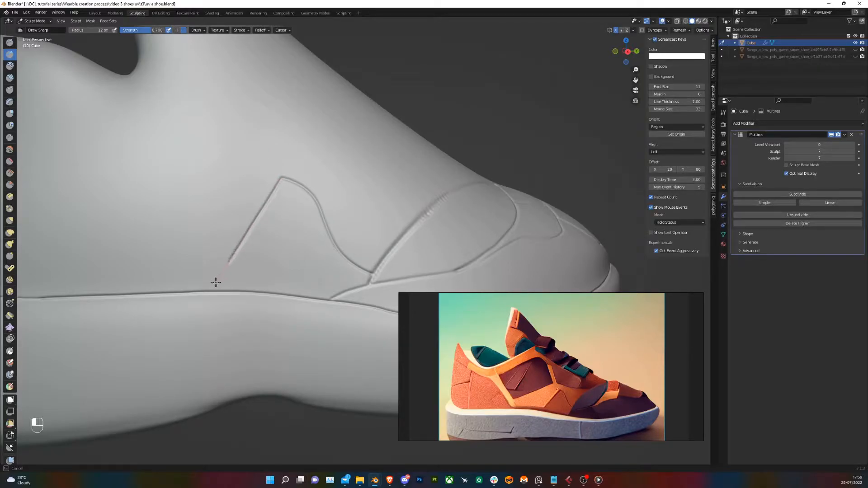
Extend the midfoot seam back just above the sole groove, up the heel's side and around the back of the heel
{"action": "mouse_move", "coordinate": [205, 297]}
{"action": "middle_mouse_down"}
{"action": "mouse_move", "coordinate": [222, 281]}
{"action": "mouse_move", "coordinate": [320, 285]}
{"action": "middle_mouse_up"}
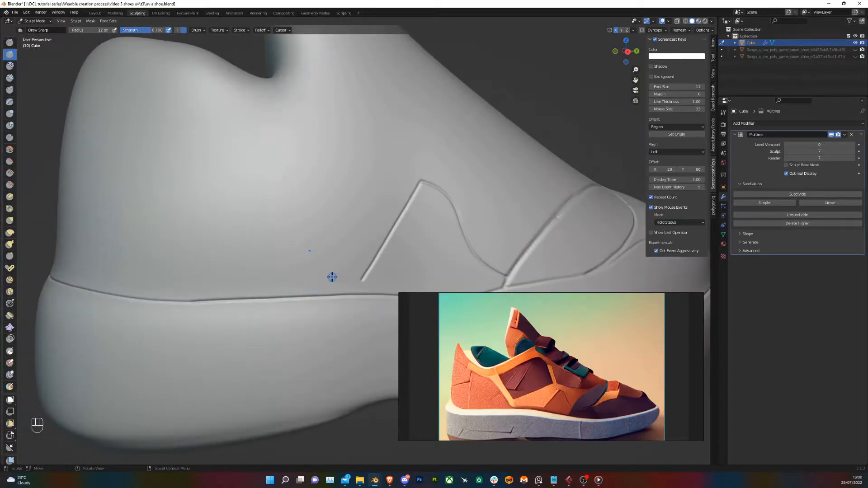
{"action": "mouse_move", "coordinate": [362, 279]}
{"action": "left_mouse_down"}
{"action": "mouse_move", "coordinate": [200, 279]}
{"action": "mouse_move", "coordinate": [186, 265]}
{"action": "mouse_move", "coordinate": [138, 131]}
{"action": "mouse_move", "coordinate": [101, 119]}
{"action": "left_mouse_up"}
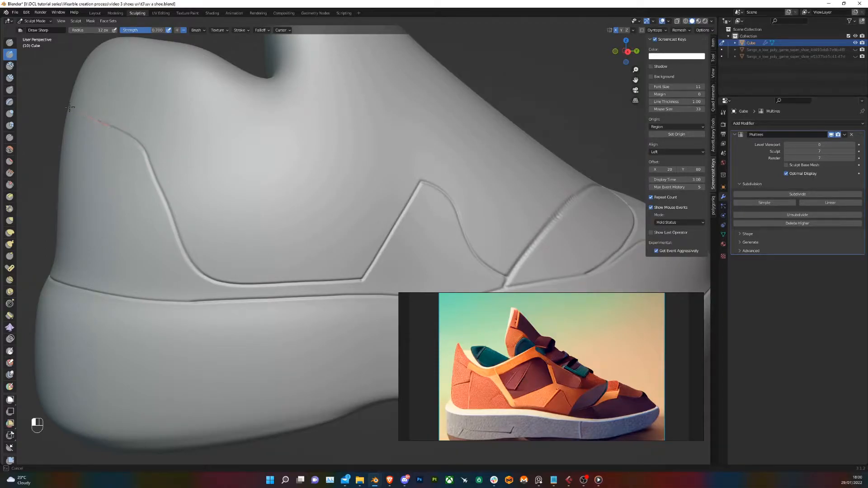
{"action": "mouse_move", "coordinate": [54, 91]}
{"action": "middle_mouse_down"}
{"action": "mouse_move", "coordinate": [188, 129]}
{"action": "mouse_move", "coordinate": [267, 174]}
{"action": "mouse_move", "coordinate": [349, 192]}
{"action": "middle_mouse_up"}
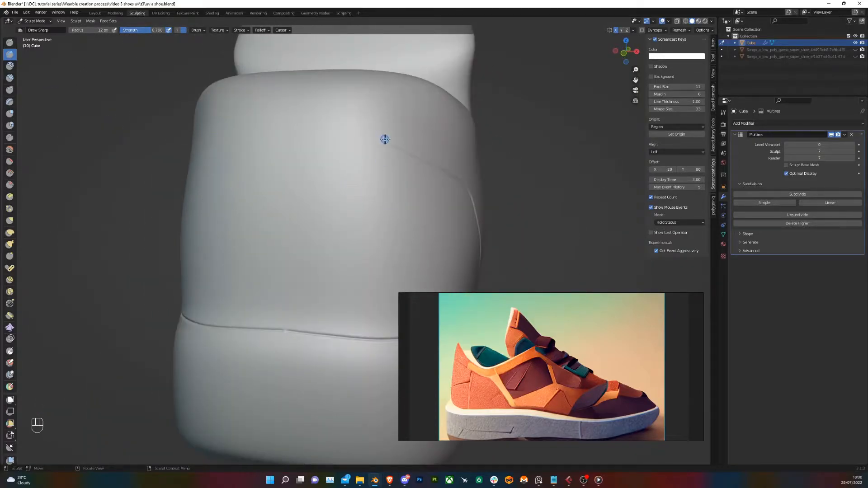
{"action": "mouse_move", "coordinate": [419, 158]}
{"action": "left_mouse_down"}
{"action": "mouse_move", "coordinate": [329, 124]}
{"action": "mouse_move", "coordinate": [262, 122]}
{"action": "left_mouse_up"}
Carve a near-vertical seam on the heel's side from the upper heel seam down to the sole groove
{"action": "middle_click_drag", "start_coordinate": [502, 212], "coordinate": [464, 213]}
{"action": "middle_click_drag", "start_coordinate": [307, 167], "coordinate": [273, 165]}
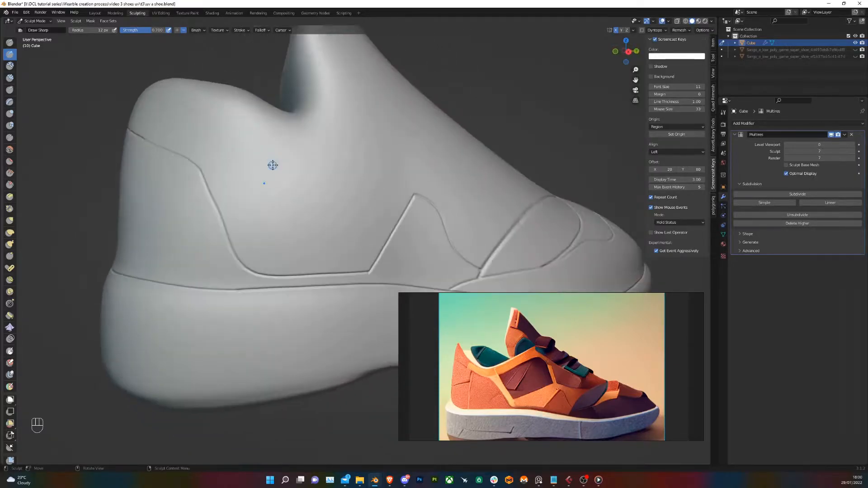
{"action": "middle_click_drag", "start_coordinate": [236, 196], "coordinate": [321, 208], "text": "shift"}
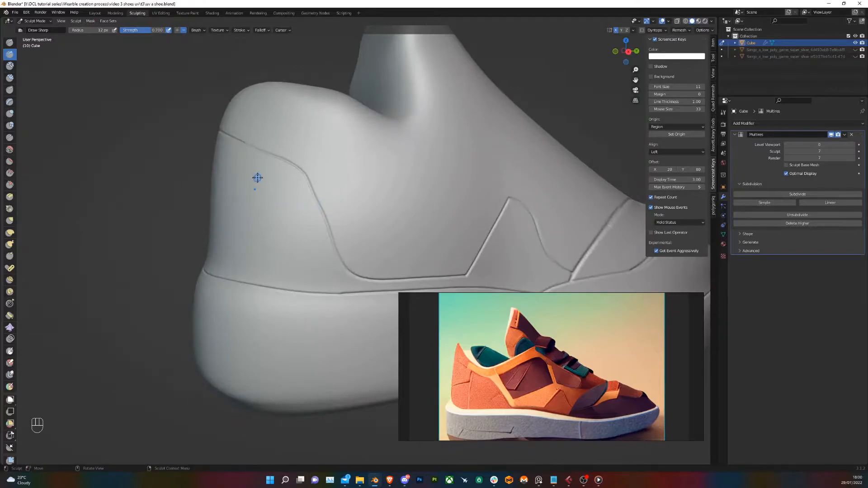
{"action": "middle_click_drag", "start_coordinate": [257, 177], "coordinate": [277, 184], "text": "shift"}
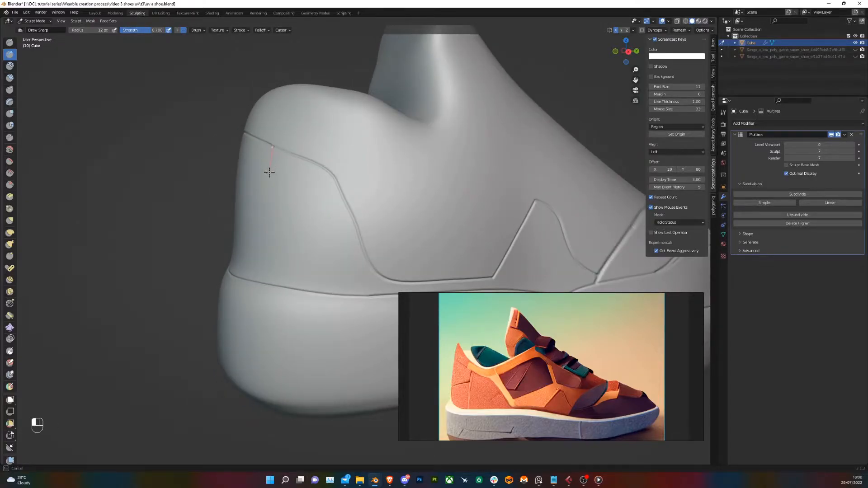
{"action": "left_click_drag", "start_coordinate": [269, 177], "coordinate": [257, 295]}
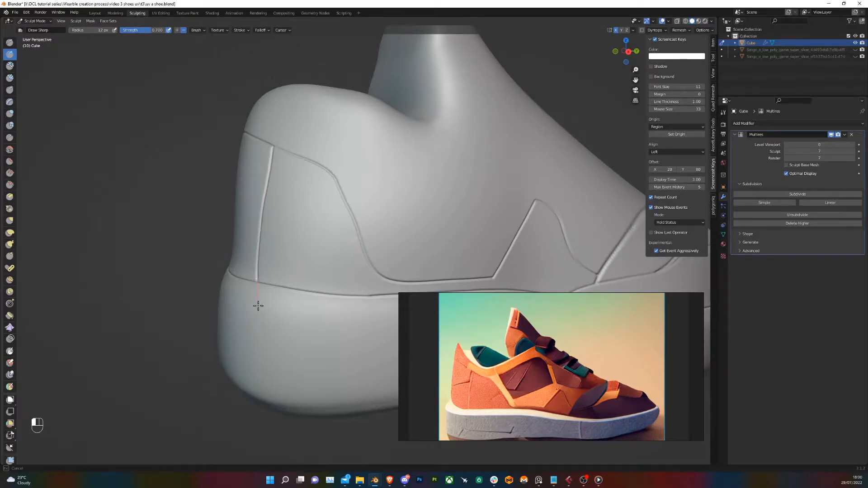
Carve a slanted seam and a vertical seam on the back of the heel, dividing the heel counter into panels
{"action": "middle_click_drag", "start_coordinate": [258, 306], "coordinate": [419, 219]}
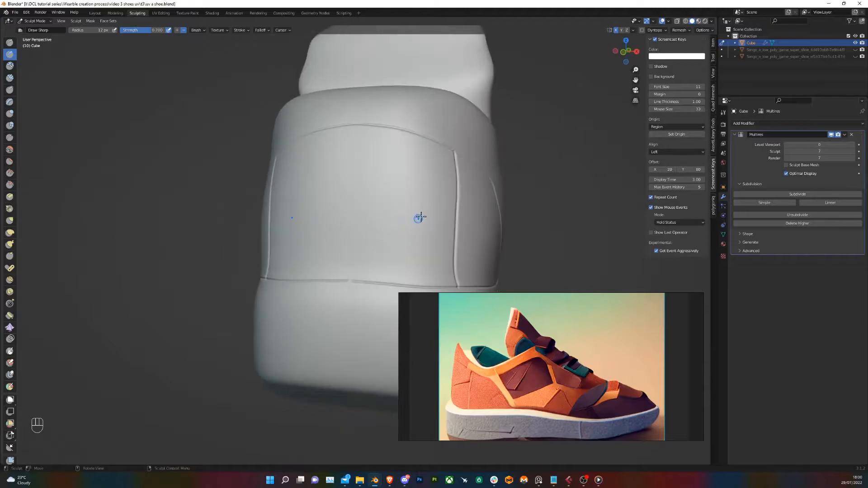
{"action": "left_click_drag", "start_coordinate": [457, 188], "coordinate": [375, 222]}
{"action": "left_click_drag", "start_coordinate": [393, 131], "coordinate": [389, 310]}
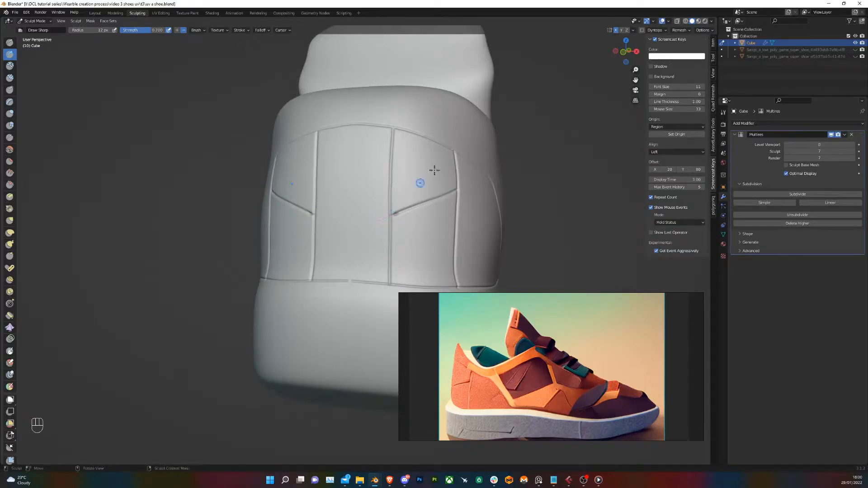
Carve a collar seam across the upper back of the heel and along the side below the ankle opening, rising towards the instep
{"action": "middle_click_drag", "start_coordinate": [471, 170], "coordinate": [349, 151]}
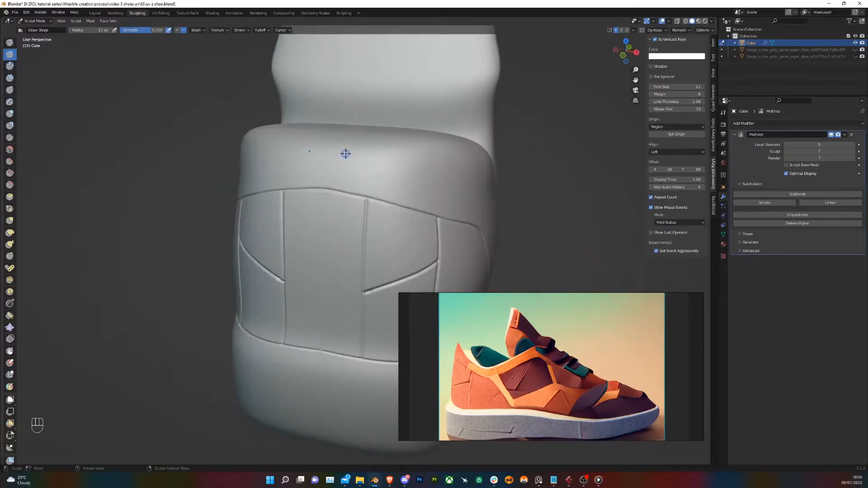
{"action": "left_click_drag", "start_coordinate": [337, 139], "coordinate": [481, 178]}
{"action": "middle_click_drag", "start_coordinate": [480, 179], "coordinate": [344, 154]}
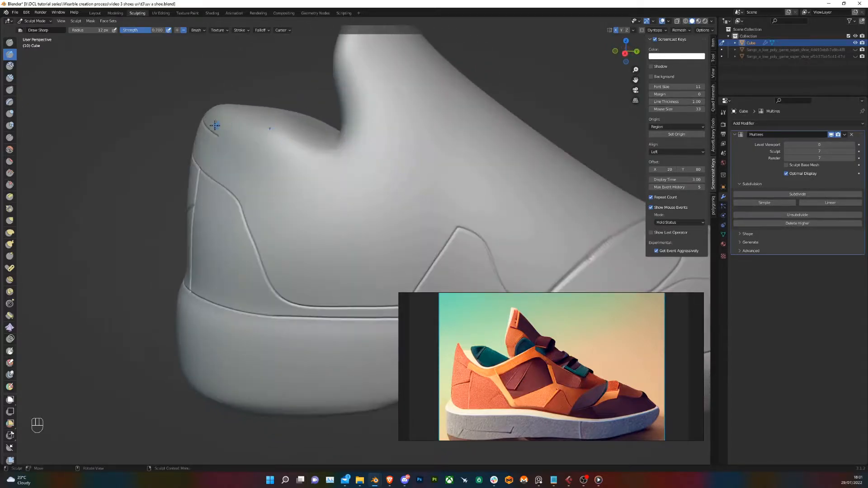
{"action": "left_click_drag", "start_coordinate": [216, 134], "coordinate": [218, 136]}
{"action": "mouse_move", "coordinate": [238, 150]}
{"action": "left_mouse_down"}
{"action": "mouse_move", "coordinate": [282, 176]}
{"action": "mouse_move", "coordinate": [331, 172]}
{"action": "mouse_move", "coordinate": [460, 97]}
{"action": "left_mouse_up"}
Carve a long instep panel running forward from the collar seam's peak, with a narrow slanted strip along its rear edge
{"action": "middle_click_drag", "start_coordinate": [459, 96], "coordinate": [316, 175]}
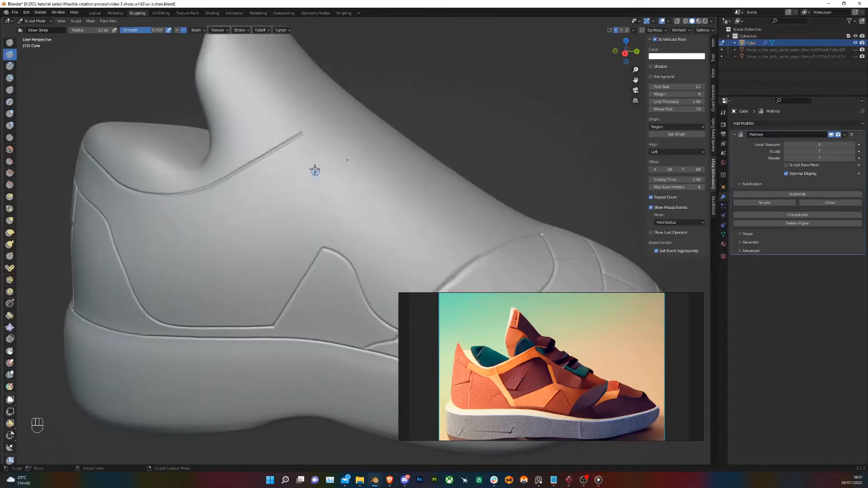
{"action": "mouse_move", "coordinate": [304, 132]}
{"action": "left_mouse_down"}
{"action": "mouse_move", "coordinate": [314, 166]}
{"action": "mouse_move", "coordinate": [447, 219]}
{"action": "mouse_move", "coordinate": [427, 271]}
{"action": "mouse_move", "coordinate": [428, 263]}
{"action": "left_mouse_up"}
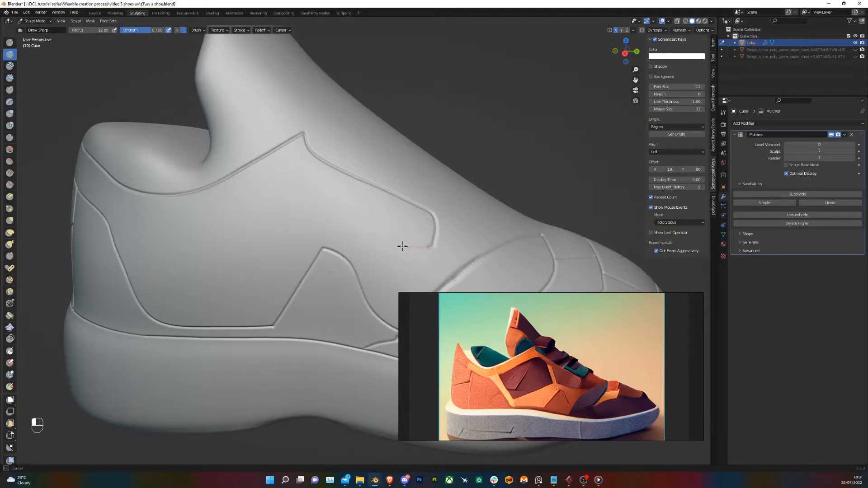
{"action": "mouse_move", "coordinate": [383, 238]}
{"action": "left_mouse_down"}
{"action": "mouse_move", "coordinate": [313, 213]}
{"action": "mouse_move", "coordinate": [325, 181]}
{"action": "mouse_move", "coordinate": [321, 159]}
{"action": "mouse_move", "coordinate": [285, 169]}
{"action": "mouse_move", "coordinate": [310, 179]}
{"action": "mouse_move", "coordinate": [325, 234]}
{"action": "left_mouse_up"}
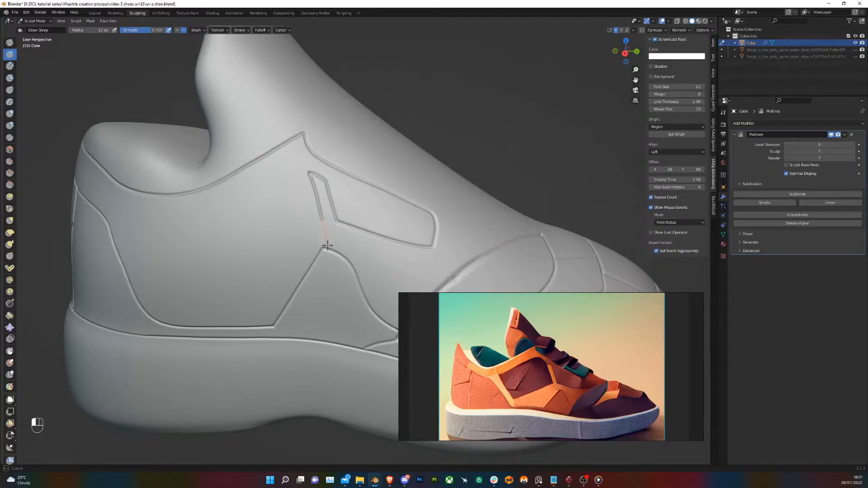
Carve a slanted four-sided panel on the shoe's side between the narrow strip and the heel
{"action": "mouse_move", "coordinate": [290, 237]}
{"action": "left_mouse_down"}
{"action": "mouse_move", "coordinate": [161, 287]}
{"action": "mouse_move", "coordinate": [173, 266]}
{"action": "mouse_move", "coordinate": [145, 238]}
{"action": "mouse_move", "coordinate": [128, 200]}
{"action": "left_mouse_up"}
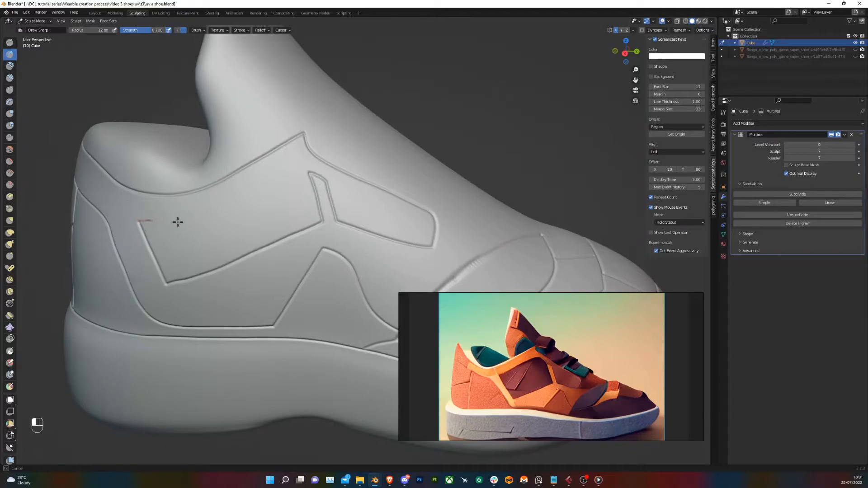
{"action": "mouse_move", "coordinate": [190, 222]}
{"action": "left_mouse_down"}
{"action": "mouse_move", "coordinate": [266, 192]}
{"action": "mouse_move", "coordinate": [304, 161]}
{"action": "mouse_move", "coordinate": [327, 168]}
{"action": "mouse_move", "coordinate": [322, 208]}
{"action": "left_mouse_up"}
Carve an edge seam on the tongue from the collar seam up its side and across its top
{"action": "mouse_move", "coordinate": [375, 216]}
{"action": "middle_mouse_down", "text": "shift"}
{"action": "mouse_move", "coordinate": [339, 219]}
{"action": "mouse_move", "coordinate": [311, 209]}
{"action": "middle_mouse_up", "text": "shift"}
{"action": "middle_click_drag", "start_coordinate": [268, 180], "coordinate": [368, 207], "text": "shift"}
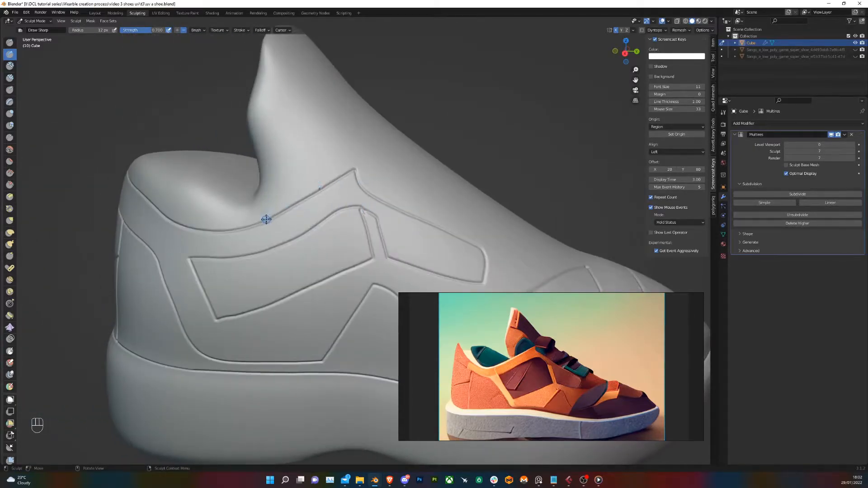
{"action": "mouse_move", "coordinate": [267, 220]}
{"action": "left_mouse_down"}
{"action": "mouse_move", "coordinate": [260, 104]}
{"action": "mouse_move", "coordinate": [279, 44]}
{"action": "left_mouse_up"}
{"action": "mouse_move", "coordinate": [280, 43]}
{"action": "middle_mouse_down"}
{"action": "mouse_move", "coordinate": [345, 163]}
{"action": "mouse_move", "coordinate": [319, 246]}
{"action": "mouse_move", "coordinate": [217, 231]}
{"action": "middle_mouse_up"}
{"action": "left_click_drag", "start_coordinate": [214, 227], "coordinate": [219, 220]}
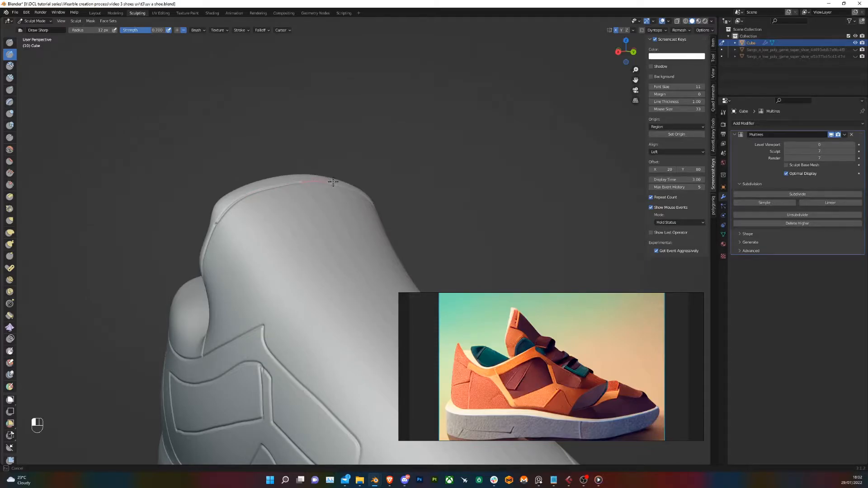
Carve a curved seam from the collar seam's peak up to the tongue's edge seam
{"action": "mouse_move", "coordinate": [324, 258]}
{"action": "middle_mouse_down"}
{"action": "mouse_move", "coordinate": [284, 219]}
{"action": "mouse_move", "coordinate": [269, 239]}
{"action": "middle_mouse_up"}
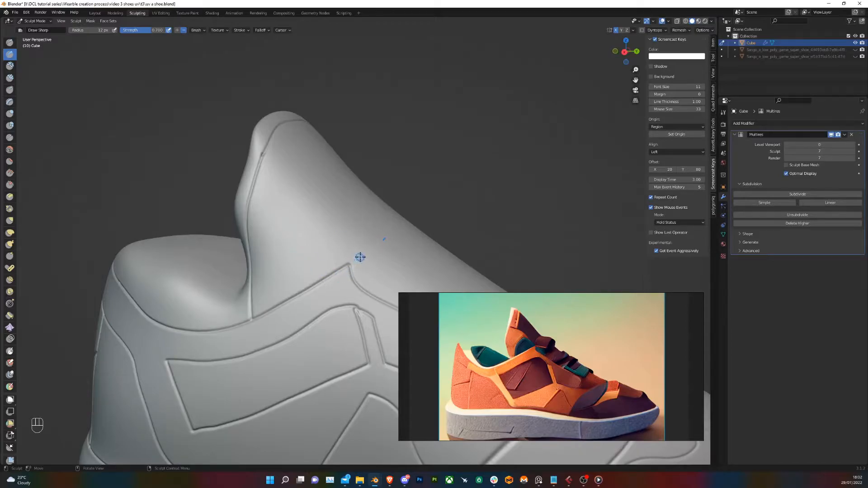
{"action": "left_click_drag", "start_coordinate": [346, 262], "coordinate": [344, 261]}
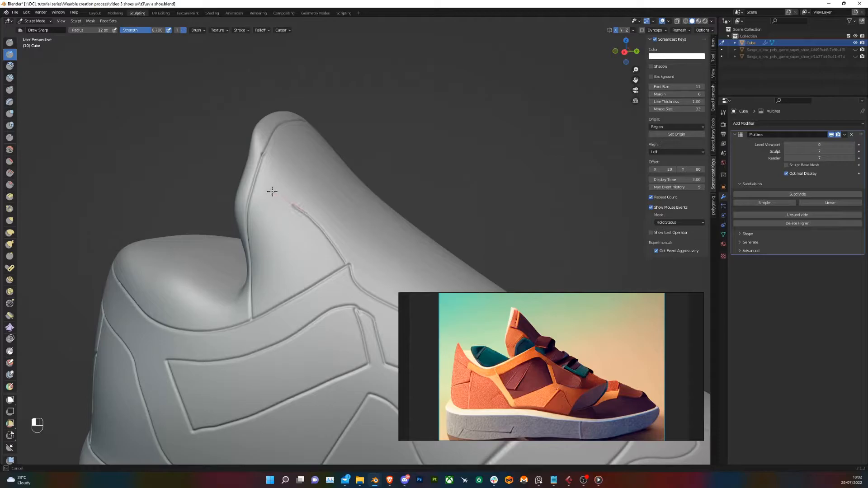
{"action": "left_click_drag", "start_coordinate": [234, 183], "coordinate": [227, 182]}
{"action": "middle_click_drag", "start_coordinate": [259, 194], "coordinate": [292, 236]}
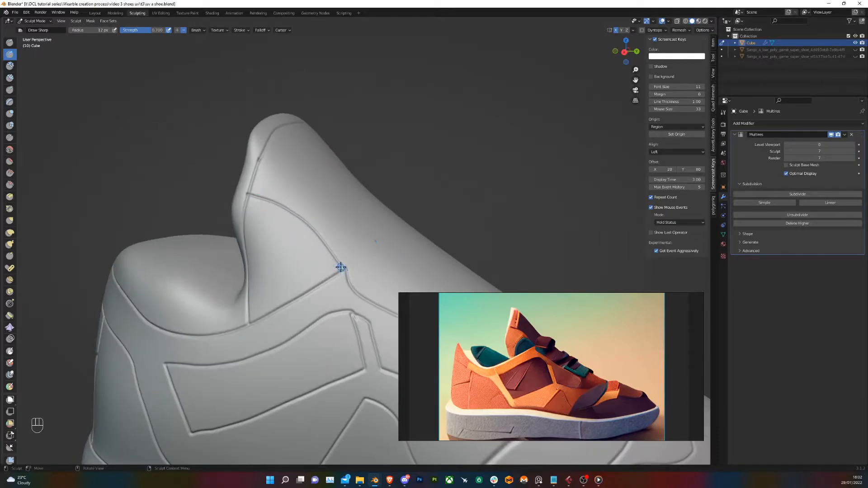
Carve a small arched panel on the tongue's side, between the curved seam and the collar seam
{"action": "left_click_drag", "start_coordinate": [330, 254], "coordinate": [331, 253]}
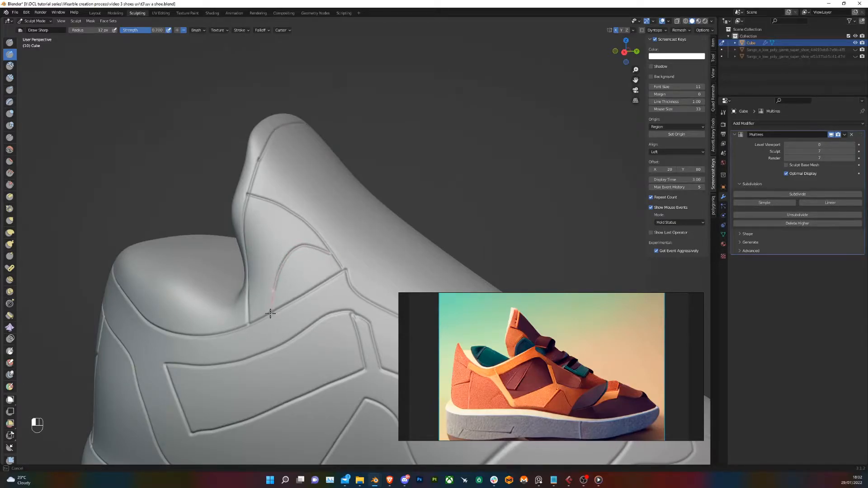
{"action": "left_click_drag", "start_coordinate": [271, 334], "coordinate": [283, 301]}
Carve a second seam on the tongue just inside its edge seam, across the top and down to the curved side seam
{"action": "left_click_drag", "start_coordinate": [267, 199], "coordinate": [274, 172]}
{"action": "left_click_drag", "start_coordinate": [334, 129], "coordinate": [334, 129]}
{"action": "middle_click_drag", "start_coordinate": [335, 129], "coordinate": [285, 155]}
{"action": "left_click_drag", "start_coordinate": [245, 164], "coordinate": [243, 163]}
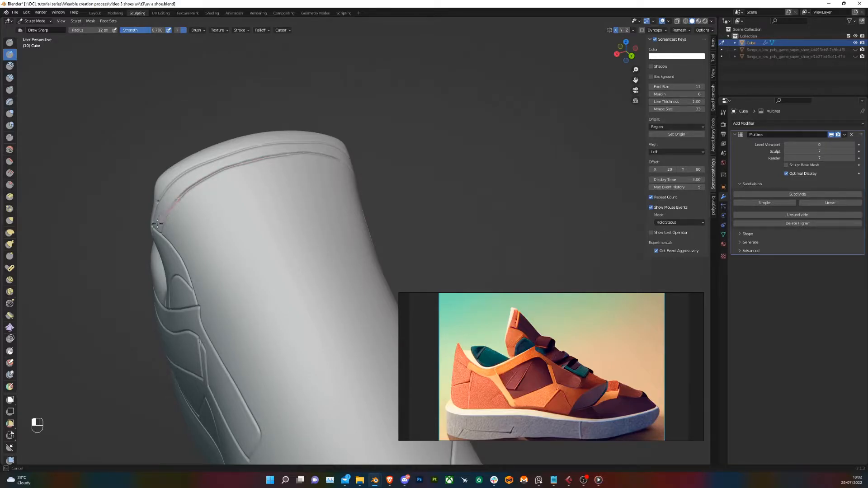
{"action": "left_click_drag", "start_coordinate": [157, 223], "coordinate": [158, 224]}
{"action": "middle_click_drag", "start_coordinate": [157, 224], "coordinate": [243, 212]}
{"action": "left_click_drag", "start_coordinate": [280, 211], "coordinate": [270, 234]}
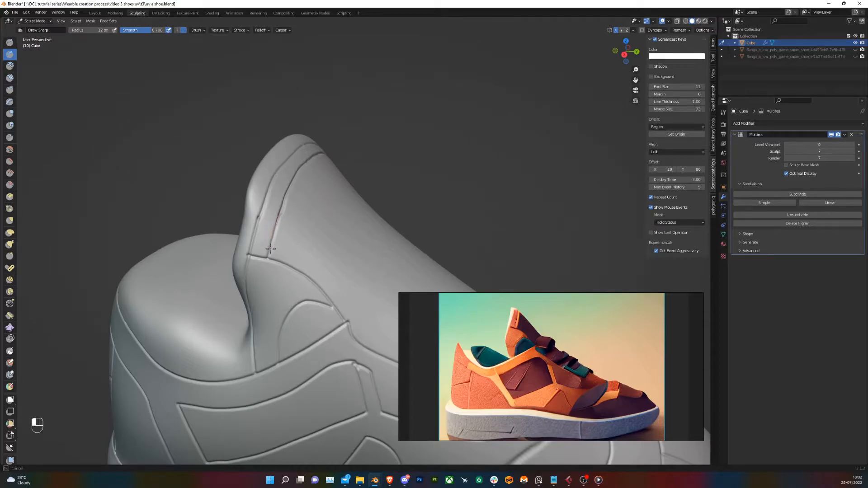
{"action": "left_click_drag", "start_coordinate": [265, 276], "coordinate": [333, 246]}
Close the outline of the long instep panel at its lower front corner with Draw Sharp
{"action": "mouse_move", "coordinate": [333, 246]}
{"action": "middle_mouse_down"}
{"action": "mouse_move", "coordinate": [329, 202]}
{"action": "mouse_move", "coordinate": [368, 192]}
{"action": "middle_mouse_up"}
{"action": "scroll", "coordinate": [358, 250], "scroll_direction": "down", "scroll_amount": 4}
{"action": "middle_click_drag", "start_coordinate": [357, 250], "coordinate": [267, 206], "text": "shift"}
{"action": "scroll", "coordinate": [336, 207], "scroll_direction": "up", "scroll_amount": 2}
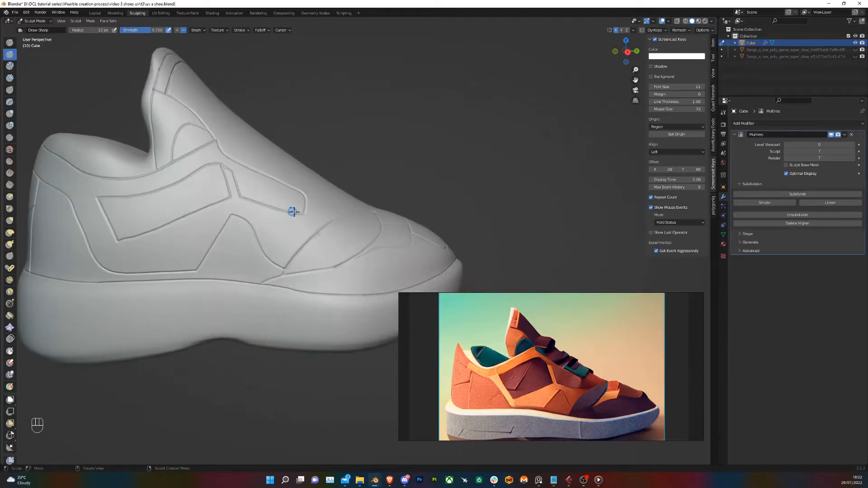
{"action": "middle_click_drag", "start_coordinate": [344, 219], "coordinate": [268, 240]}
{"action": "scroll", "coordinate": [329, 180], "scroll_direction": "up", "scroll_amount": 3}
{"action": "left_click_drag", "start_coordinate": [281, 184], "coordinate": [301, 183]}
{"action": "left_click_drag", "start_coordinate": [353, 183], "coordinate": [355, 184]}
Choose the Mask brush and set its radius to 134 px at strength 1.000
{"action": "mouse_move", "coordinate": [327, 177]}
{"action": "middle_mouse_down", "text": "shift"}
{"action": "mouse_move", "coordinate": [318, 213]}
{"action": "mouse_move", "coordinate": [398, 174]}
{"action": "mouse_move", "coordinate": [409, 159]}
{"action": "middle_mouse_up", "text": "shift"}
{"action": "scroll", "coordinate": [312, 206], "scroll_direction": "down", "scroll_amount": 2}
{"action": "scroll", "coordinate": [240, 191], "scroll_direction": "down", "scroll_amount": 3}
{"action": "middle_click_drag", "start_coordinate": [240, 192], "coordinate": [316, 199], "text": "shift"}
{"action": "middle_click_drag", "start_coordinate": [364, 127], "coordinate": [340, 140]}
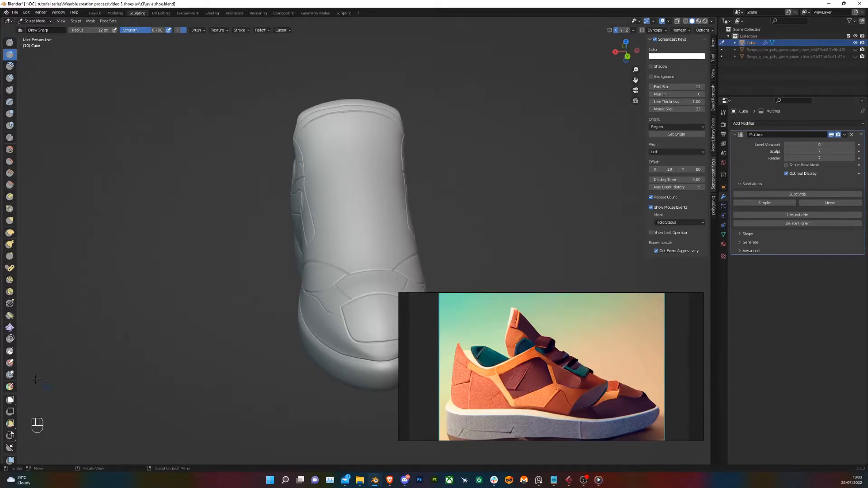
{"action": "left_click", "coordinate": [9, 351]}
{"action": "middle_click_drag", "start_coordinate": [458, 267], "coordinate": [324, 232]}
{"action": "scroll", "coordinate": [324, 234], "scroll_direction": "up", "scroll_amount": 2}
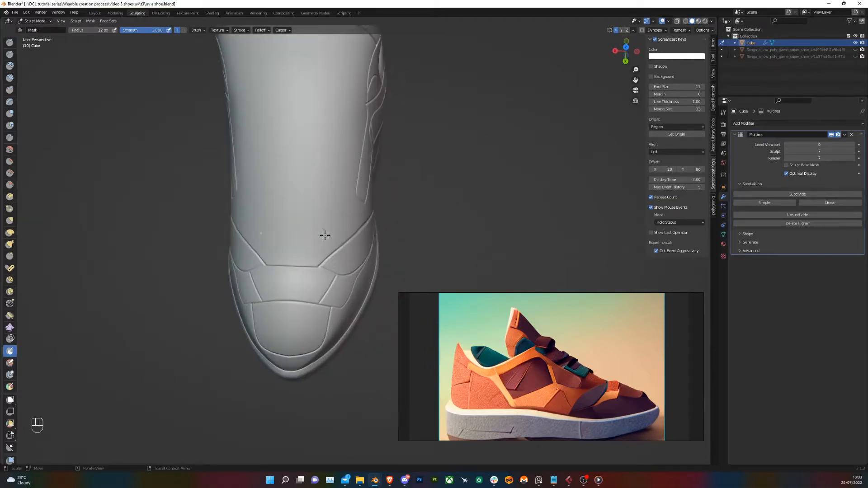
{"action": "left_click", "coordinate": [723, 112]}
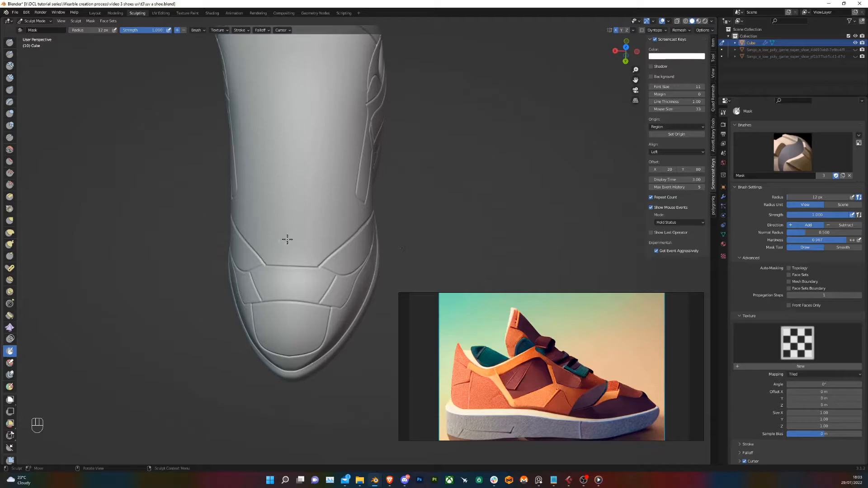
{"action": "middle_click_drag", "start_coordinate": [293, 241], "coordinate": [331, 239], "text": "shift"}
{"action": "right_click", "coordinate": [348, 244]}
{"action": "left_click_drag", "start_coordinate": [324, 245], "coordinate": [337, 245]}
{"action": "middle_click_drag", "start_coordinate": [317, 203], "coordinate": [335, 224], "text": "shift"}
{"action": "scroll", "coordinate": [335, 224], "scroll_direction": "up", "scroll_amount": 1}
{"action": "left_click", "coordinate": [144, 30]}
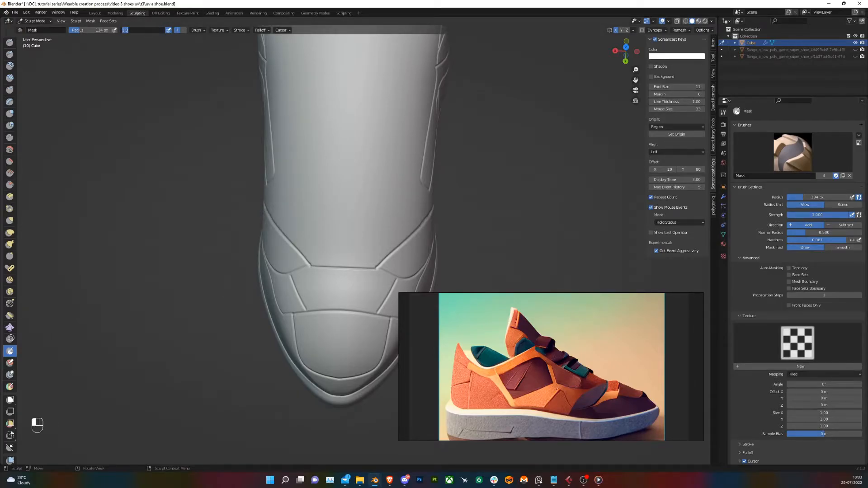
Mask the lower instep just above the toe seams and extend the mask over the shoe's side panels
{"action": "left_click", "coordinate": [326, 213]}
{"action": "left_click_drag", "start_coordinate": [289, 220], "coordinate": [391, 226]}
{"action": "mouse_move", "coordinate": [402, 226]}
{"action": "middle_mouse_down"}
{"action": "mouse_move", "coordinate": [434, 228]}
{"action": "mouse_move", "coordinate": [380, 244]}
{"action": "middle_mouse_up"}
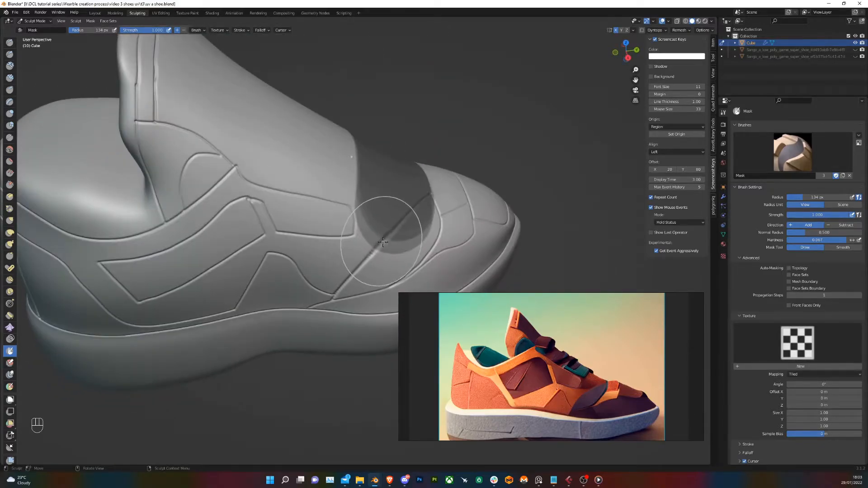
{"action": "left_click_drag", "start_coordinate": [383, 242], "coordinate": [251, 224]}
{"action": "middle_click_drag", "start_coordinate": [348, 202], "coordinate": [327, 201]}
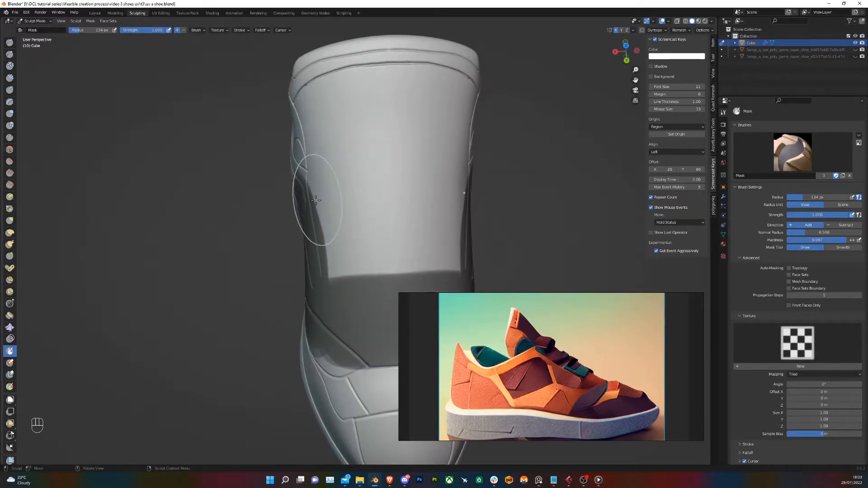
Mask a wide band across the middle of the tongue, leaving a narrow unmasked strip above the lower mask
{"action": "mouse_move", "coordinate": [323, 201]}
{"action": "left_mouse_down"}
{"action": "mouse_move", "coordinate": [451, 211]}
{"action": "mouse_move", "coordinate": [446, 203]}
{"action": "left_mouse_up"}
{"action": "key", "text": "ctrl+z"}
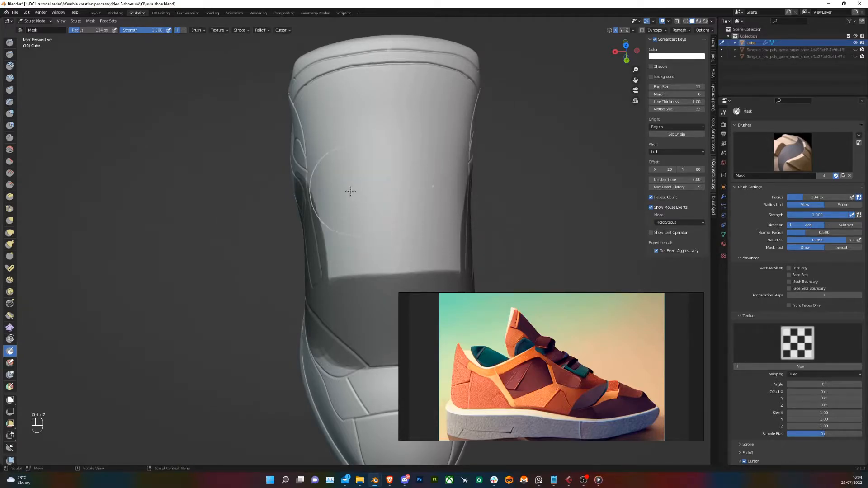
{"action": "mouse_move", "coordinate": [305, 204]}
{"action": "left_mouse_down"}
{"action": "mouse_move", "coordinate": [397, 195]}
{"action": "mouse_move", "coordinate": [392, 212]}
{"action": "left_mouse_up"}
{"action": "middle_click_drag", "start_coordinate": [393, 212], "coordinate": [368, 216]}
{"action": "scroll", "coordinate": [368, 215], "scroll_direction": "up", "scroll_amount": 2}
Raise the unmasked strip across the instep into a thick strap with the Layer brush
{"action": "left_click", "coordinate": [9, 102]}
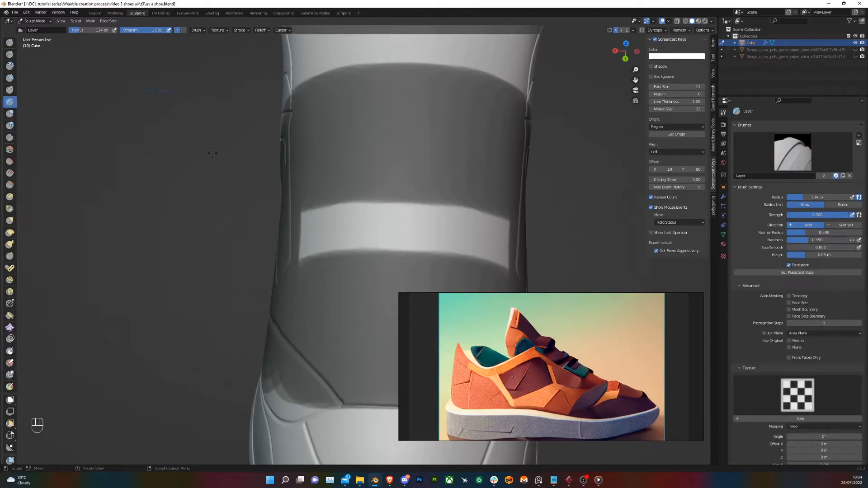
{"action": "left_click_drag", "start_coordinate": [395, 231], "coordinate": [425, 230]}
{"action": "mouse_move", "coordinate": [294, 230]}
{"action": "left_mouse_down"}
{"action": "mouse_move", "coordinate": [235, 244]}
{"action": "mouse_move", "coordinate": [226, 304]}
{"action": "left_mouse_up"}
{"action": "left_click_drag", "start_coordinate": [396, 187], "coordinate": [333, 228]}
{"action": "mouse_move", "coordinate": [333, 228]}
{"action": "middle_mouse_down"}
{"action": "mouse_move", "coordinate": [398, 204]}
{"action": "mouse_move", "coordinate": [425, 213]}
{"action": "mouse_move", "coordinate": [260, 190]}
{"action": "mouse_move", "coordinate": [363, 216]}
{"action": "middle_mouse_up"}
{"action": "scroll", "coordinate": [365, 216], "scroll_direction": "up", "scroll_amount": 2}
{"action": "mouse_move", "coordinate": [430, 218]}
{"action": "left_mouse_down"}
{"action": "mouse_move", "coordinate": [437, 219]}
{"action": "mouse_move", "coordinate": [326, 240]}
{"action": "mouse_move", "coordinate": [250, 274]}
{"action": "left_mouse_up"}
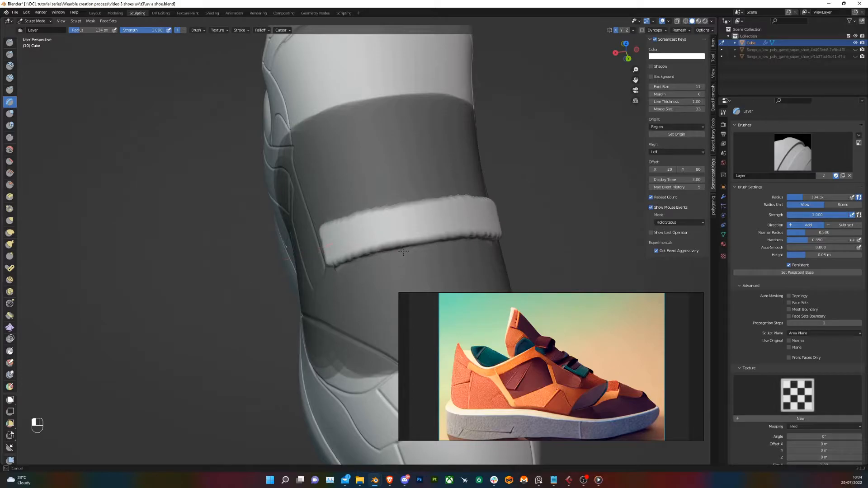
{"action": "left_click_drag", "start_coordinate": [490, 217], "coordinate": [368, 242]}
{"action": "mouse_move", "coordinate": [368, 242]}
{"action": "middle_mouse_down"}
{"action": "mouse_move", "coordinate": [362, 206]}
{"action": "mouse_move", "coordinate": [272, 201]}
{"action": "mouse_move", "coordinate": [289, 226]}
{"action": "mouse_move", "coordinate": [370, 176]}
{"action": "mouse_move", "coordinate": [351, 194]}
{"action": "mouse_move", "coordinate": [425, 233]}
{"action": "mouse_move", "coordinate": [375, 213]}
{"action": "middle_mouse_up"}
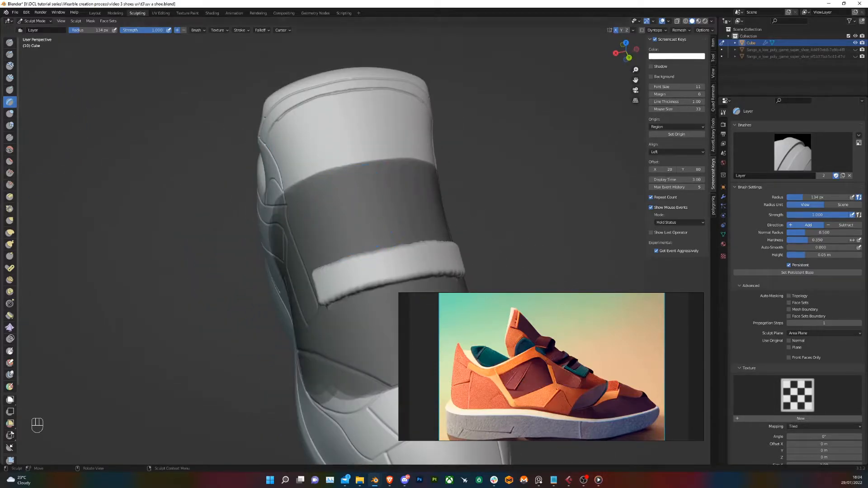
Erase the upper edge of the tongue's mask band to make the band narrower
{"action": "left_click", "coordinate": [10, 351]}
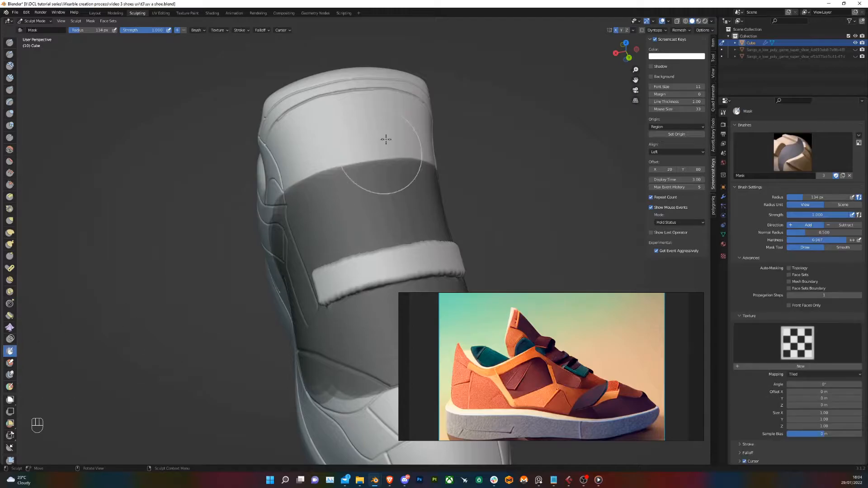
{"action": "middle_click_drag", "start_coordinate": [304, 151], "coordinate": [294, 188]}
{"action": "left_click_drag", "start_coordinate": [395, 198], "coordinate": [285, 188], "text": "ctrl"}
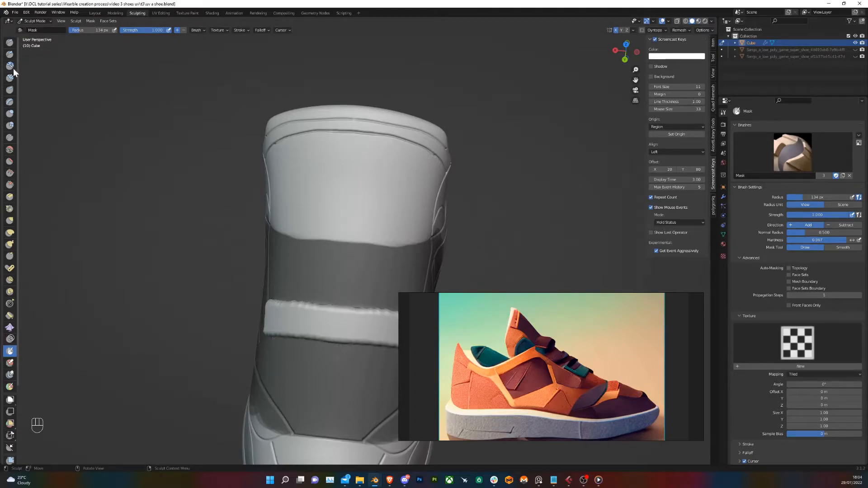
{"action": "left_click", "coordinate": [9, 55]}
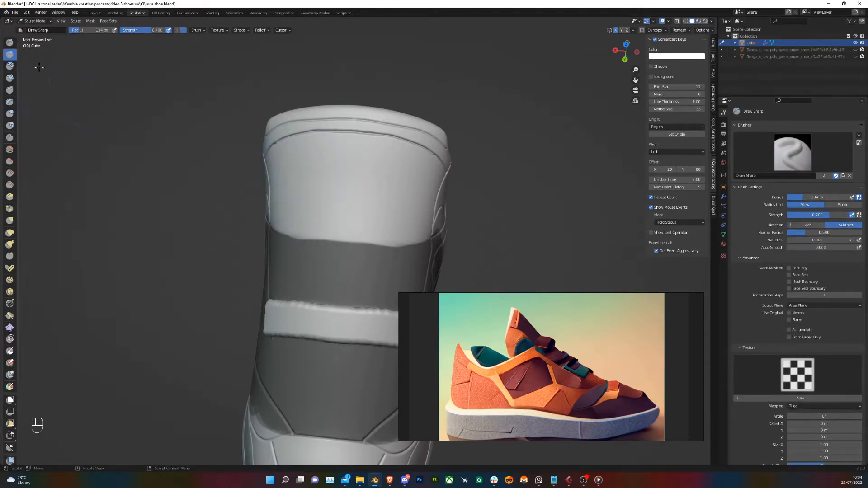
{"action": "left_click_drag", "start_coordinate": [323, 171], "coordinate": [400, 189]}
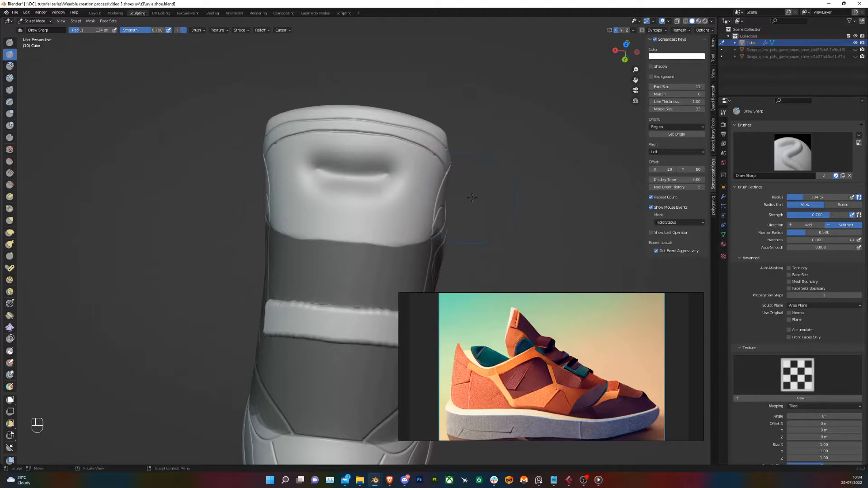
{"action": "key", "text": "ctrl+z"}
{"action": "left_click_drag", "start_coordinate": [304, 166], "coordinate": [424, 195], "text": "ctrl"}
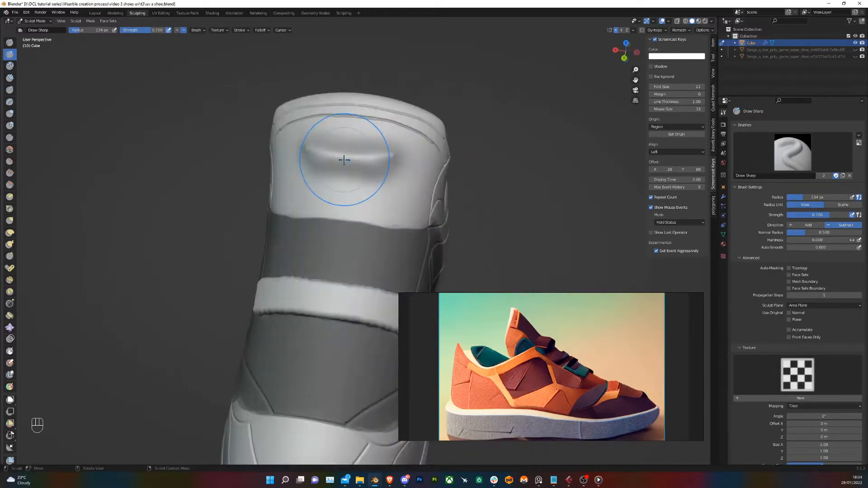
{"action": "key", "text": "ctrl+z"}
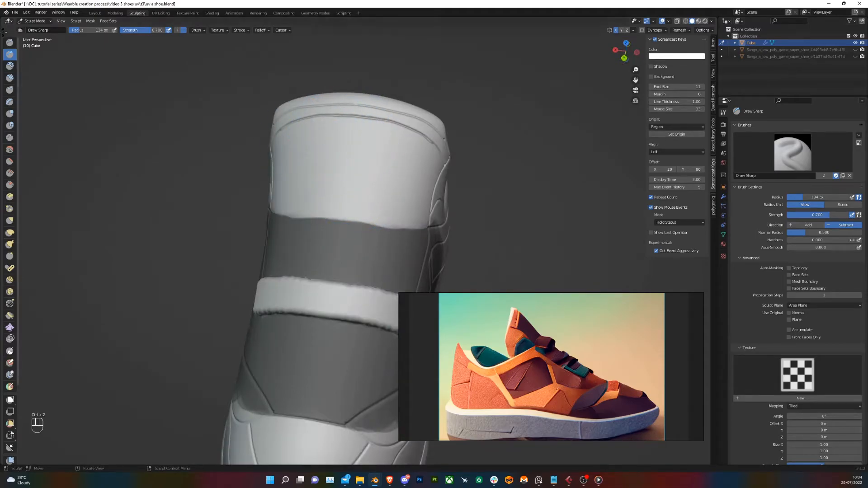
Mask the tongue's top and sides, leaving a second unmasked strip across the tongue above the existing strap
{"action": "left_click", "coordinate": [10, 351]}
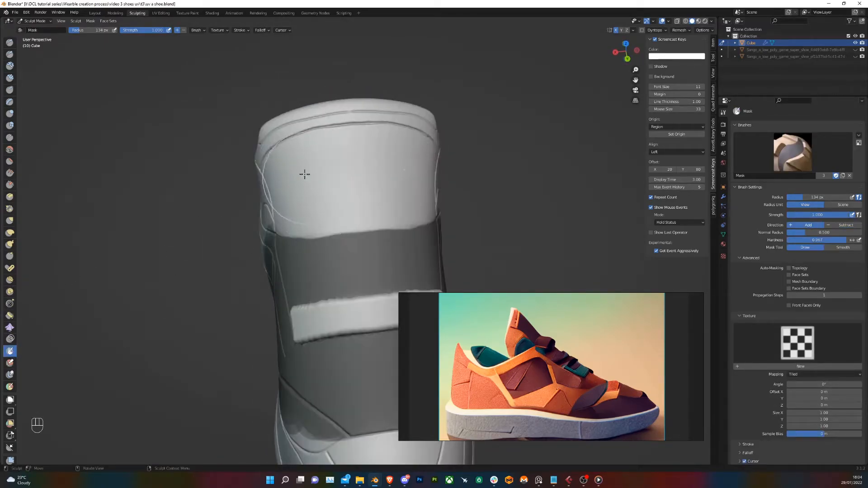
{"action": "mouse_move", "coordinate": [276, 152]}
{"action": "left_mouse_down"}
{"action": "mouse_move", "coordinate": [372, 145]}
{"action": "mouse_move", "coordinate": [317, 152]}
{"action": "mouse_move", "coordinate": [262, 182]}
{"action": "left_mouse_up"}
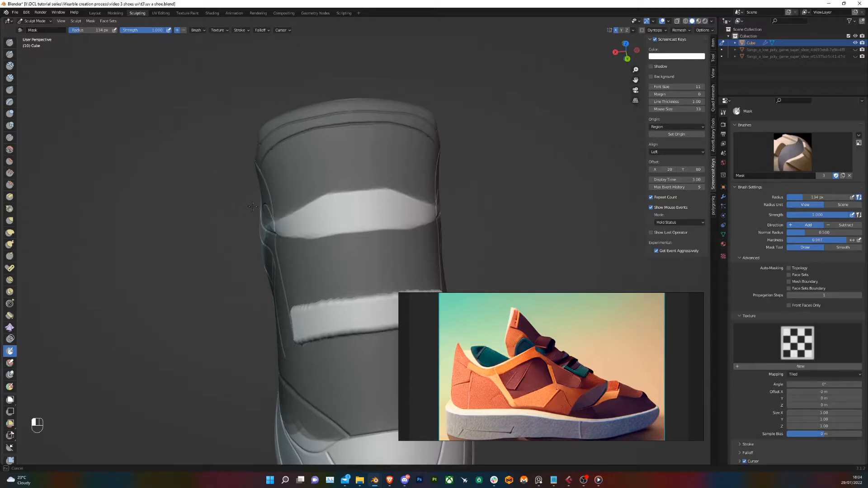
{"action": "left_click_drag", "start_coordinate": [252, 230], "coordinate": [264, 260]}
{"action": "left_click_drag", "start_coordinate": [260, 219], "coordinate": [281, 186]}
{"action": "key", "text": "ctrl+z"}
{"action": "middle_click_drag", "start_coordinate": [311, 176], "coordinate": [346, 178]}
{"action": "mouse_move", "coordinate": [310, 262]}
{"action": "left_mouse_down"}
{"action": "mouse_move", "coordinate": [296, 240]}
{"action": "mouse_move", "coordinate": [316, 266]}
{"action": "mouse_move", "coordinate": [298, 240]}
{"action": "left_mouse_up"}
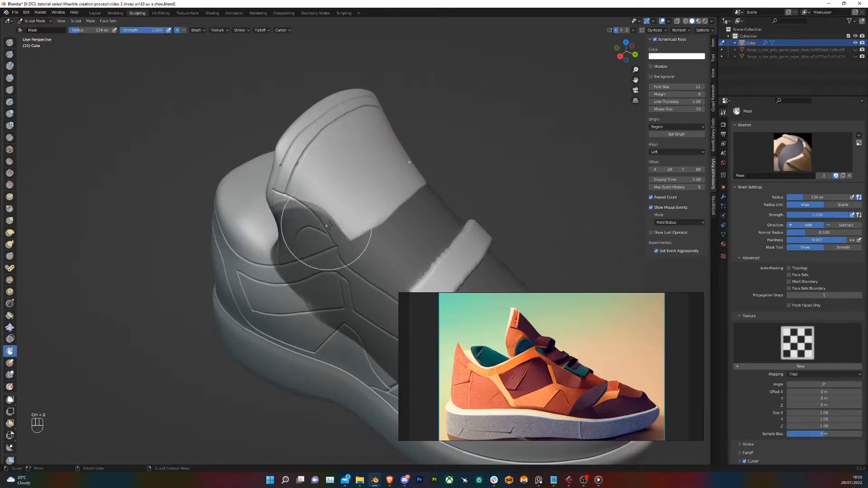
{"action": "middle_click_drag", "start_coordinate": [312, 223], "coordinate": [306, 222]}
{"action": "mouse_move", "coordinate": [288, 182]}
{"action": "left_mouse_down"}
{"action": "mouse_move", "coordinate": [330, 136]}
{"action": "mouse_move", "coordinate": [362, 120]}
{"action": "mouse_move", "coordinate": [345, 136]}
{"action": "mouse_move", "coordinate": [365, 130]}
{"action": "mouse_move", "coordinate": [368, 145]}
{"action": "left_mouse_up"}
{"action": "middle_click_drag", "start_coordinate": [368, 145], "coordinate": [343, 145]}
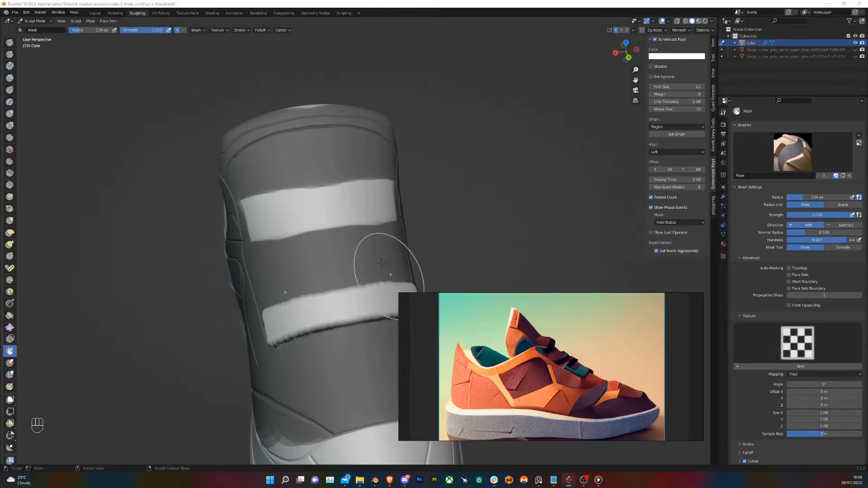
{"action": "middle_click_drag", "start_coordinate": [350, 227], "coordinate": [369, 208]}
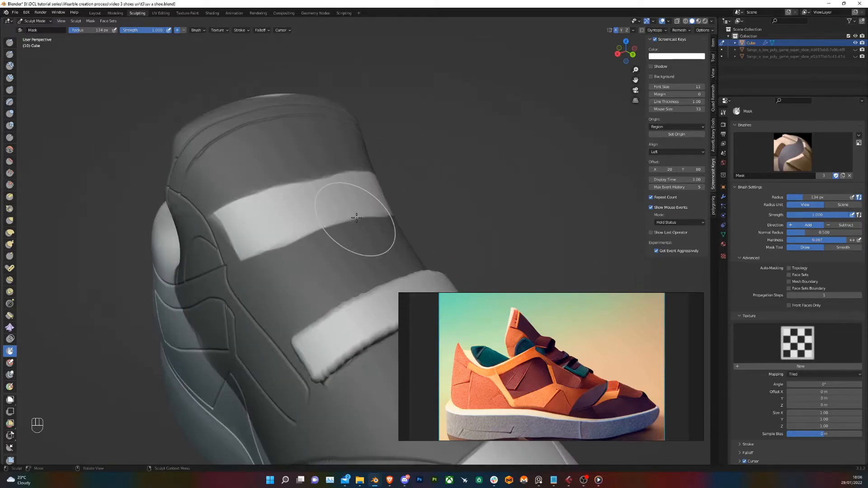
{"action": "middle_click_drag", "start_coordinate": [356, 217], "coordinate": [337, 231]}
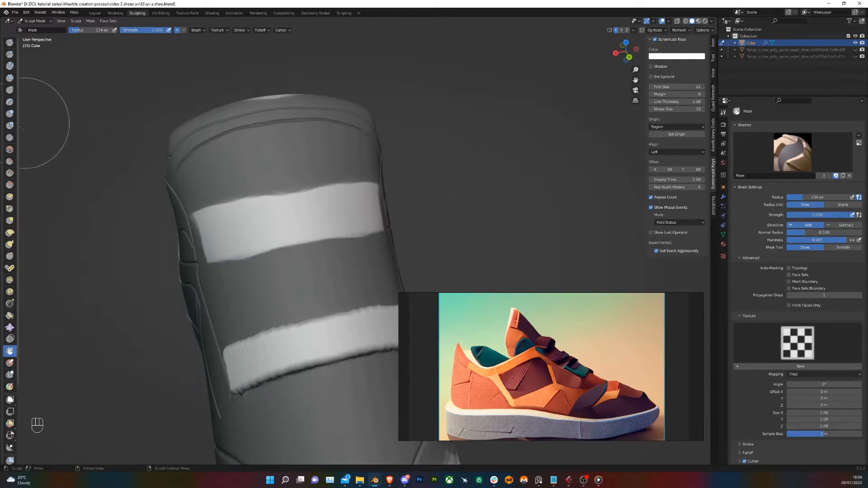
Raise the upper unmasked strip into a second thick strap with the Layer brush
{"action": "left_click", "coordinate": [11, 105]}
{"action": "mouse_move", "coordinate": [354, 207]}
{"action": "left_mouse_down"}
{"action": "mouse_move", "coordinate": [124, 256]}
{"action": "mouse_move", "coordinate": [168, 279]}
{"action": "left_mouse_up"}
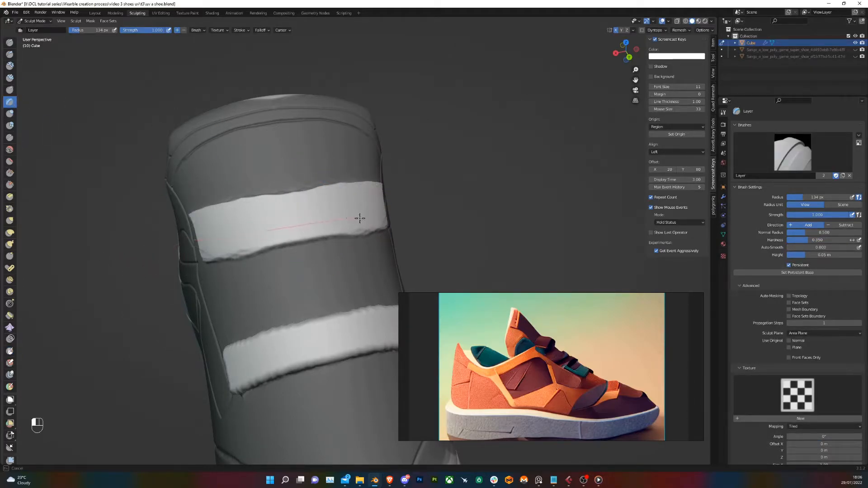
{"action": "left_click_drag", "start_coordinate": [151, 176], "coordinate": [232, 232]}
{"action": "middle_click_drag", "start_coordinate": [262, 242], "coordinate": [355, 181]}
{"action": "mouse_move", "coordinate": [355, 181]}
{"action": "left_mouse_down"}
{"action": "mouse_move", "coordinate": [275, 192]}
{"action": "mouse_move", "coordinate": [362, 193]}
{"action": "left_mouse_up"}
{"action": "middle_click_drag", "start_coordinate": [342, 227], "coordinate": [284, 240]}
{"action": "middle_click_drag", "start_coordinate": [233, 235], "coordinate": [274, 245]}
{"action": "mouse_move", "coordinate": [270, 261]}
{"action": "left_mouse_down"}
{"action": "mouse_move", "coordinate": [177, 310]}
{"action": "mouse_move", "coordinate": [166, 271]}
{"action": "left_mouse_up"}
{"action": "mouse_move", "coordinate": [323, 231]}
{"action": "left_mouse_down"}
{"action": "mouse_move", "coordinate": [402, 204]}
{"action": "mouse_move", "coordinate": [217, 243]}
{"action": "mouse_move", "coordinate": [156, 269]}
{"action": "mouse_move", "coordinate": [311, 221]}
{"action": "left_mouse_up"}
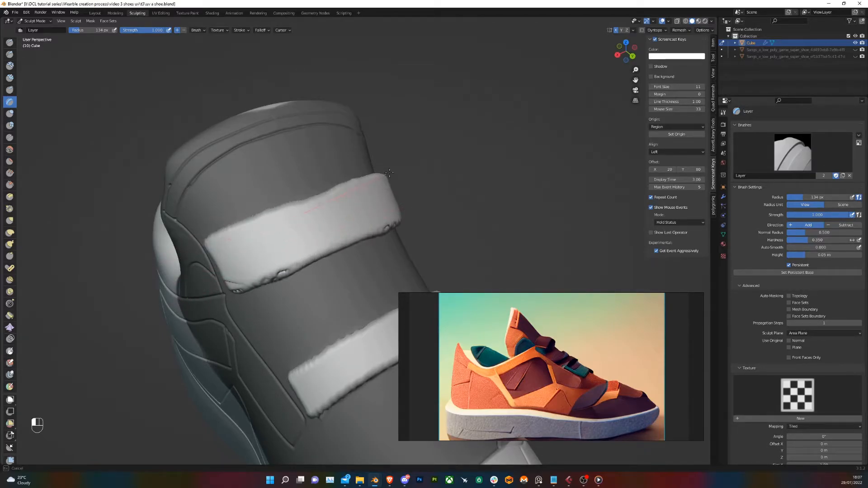
{"action": "left_click_drag", "start_coordinate": [201, 330], "coordinate": [215, 314]}
Smooth the bumpy lower edge of the upper strap with the Smooth brush
{"action": "middle_click_drag", "start_coordinate": [236, 294], "coordinate": [332, 256]}
{"action": "mouse_move", "coordinate": [387, 238]}
{"action": "middle_mouse_down", "text": "shift"}
{"action": "mouse_move", "coordinate": [372, 277]}
{"action": "mouse_move", "coordinate": [327, 246]}
{"action": "mouse_move", "coordinate": [354, 275]}
{"action": "mouse_move", "coordinate": [531, 305]}
{"action": "middle_mouse_up", "text": "shift"}
{"action": "scroll", "coordinate": [356, 276], "scroll_direction": "up", "scroll_amount": 4}
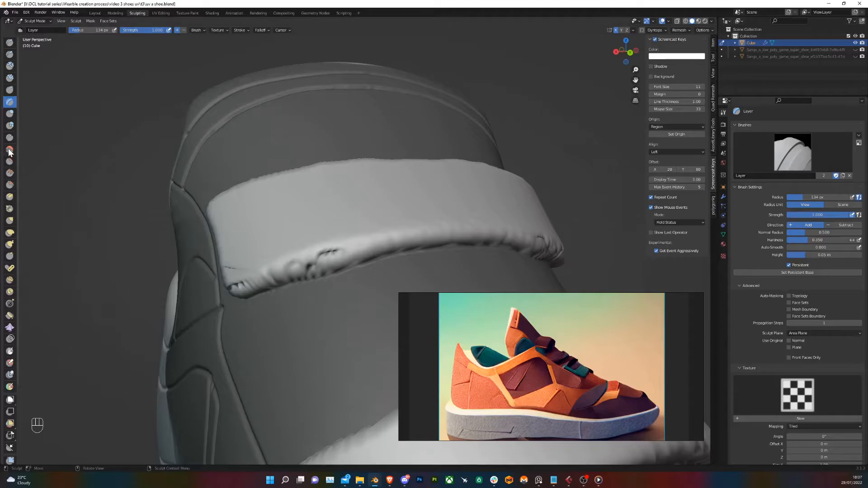
{"action": "left_click", "coordinate": [10, 149]}
{"action": "mouse_move", "coordinate": [265, 258]}
{"action": "left_mouse_down"}
{"action": "mouse_move", "coordinate": [272, 266]}
{"action": "mouse_move", "coordinate": [258, 282]}
{"action": "left_mouse_up"}
{"action": "mouse_move", "coordinate": [327, 273]}
{"action": "left_mouse_down"}
{"action": "mouse_move", "coordinate": [231, 262]}
{"action": "mouse_move", "coordinate": [482, 260]}
{"action": "mouse_move", "coordinate": [387, 257]}
{"action": "left_mouse_up"}
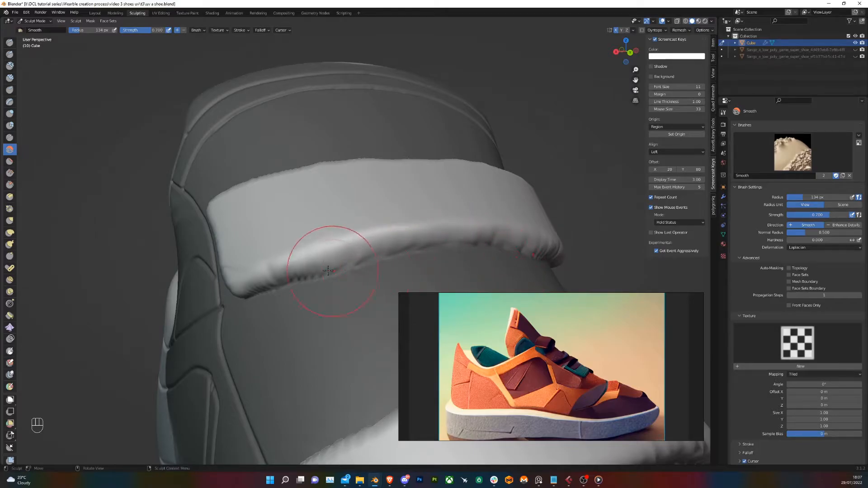
Smooth the upper edge of the upper strap where it meets the tongue
{"action": "middle_click_drag", "start_coordinate": [252, 290], "coordinate": [453, 285]}
{"action": "mouse_move", "coordinate": [445, 231]}
{"action": "middle_mouse_down"}
{"action": "mouse_move", "coordinate": [392, 252]}
{"action": "mouse_move", "coordinate": [338, 250]}
{"action": "mouse_move", "coordinate": [271, 291]}
{"action": "middle_mouse_up"}
{"action": "scroll", "coordinate": [314, 255], "scroll_direction": "up", "scroll_amount": 2}
{"action": "left_click_drag", "start_coordinate": [237, 256], "coordinate": [362, 285]}
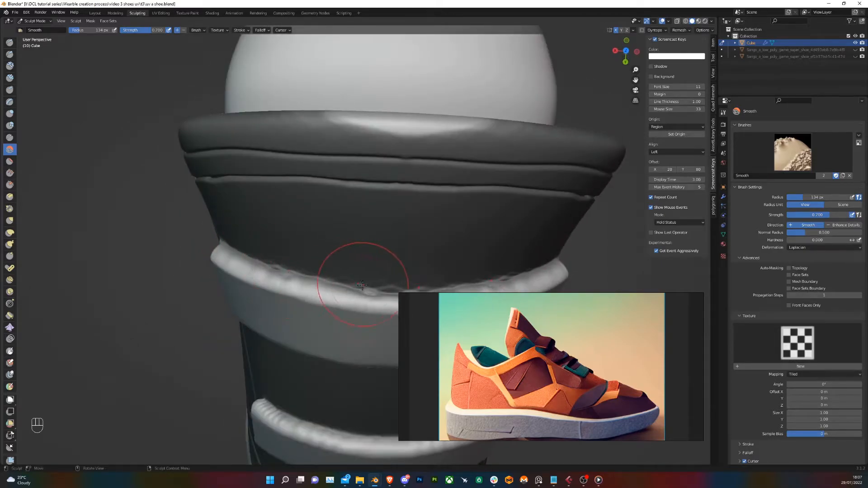
Smooth the rough upper edge of the lower strap
{"action": "middle_click_drag", "start_coordinate": [384, 279], "coordinate": [352, 159], "text": "shift"}
{"action": "scroll", "coordinate": [281, 275], "scroll_direction": "up", "scroll_amount": 3}
{"action": "middle_click_drag", "start_coordinate": [281, 275], "coordinate": [330, 242], "text": "shift"}
{"action": "middle_click_drag", "start_coordinate": [335, 271], "coordinate": [303, 240], "text": "shift"}
{"action": "left_click_drag", "start_coordinate": [159, 202], "coordinate": [256, 231]}
Smooth the ridged lower edge of the lower strap from end to end
{"action": "middle_click_drag", "start_coordinate": [367, 249], "coordinate": [312, 185]}
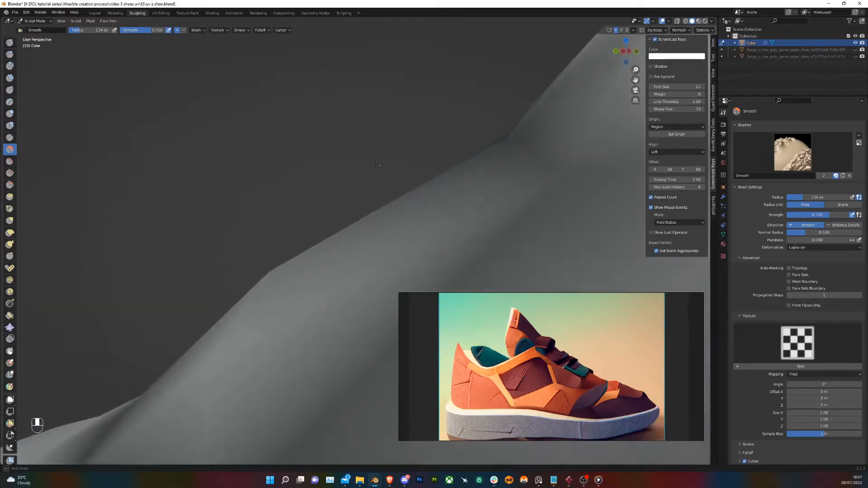
{"action": "scroll", "coordinate": [333, 253], "scroll_direction": "down", "scroll_amount": 5}
{"action": "middle_click_drag", "start_coordinate": [333, 260], "coordinate": [349, 217], "text": "shift"}
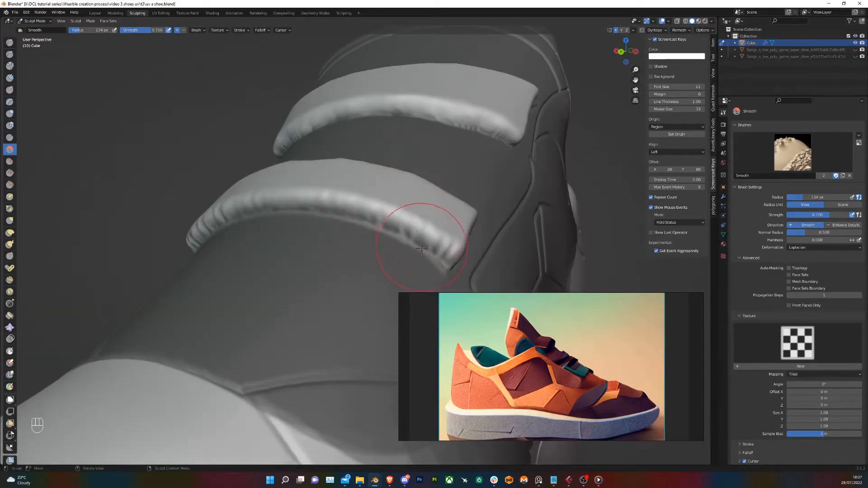
{"action": "mouse_move", "coordinate": [421, 248]}
{"action": "left_mouse_down"}
{"action": "mouse_move", "coordinate": [425, 230]}
{"action": "mouse_move", "coordinate": [310, 205]}
{"action": "mouse_move", "coordinate": [288, 212]}
{"action": "left_mouse_up"}
{"action": "scroll", "coordinate": [317, 212], "scroll_direction": "down", "scroll_amount": 4}
{"action": "mouse_move", "coordinate": [357, 215]}
{"action": "middle_mouse_down"}
{"action": "mouse_move", "coordinate": [447, 182]}
{"action": "mouse_move", "coordinate": [417, 147]}
{"action": "middle_mouse_up"}
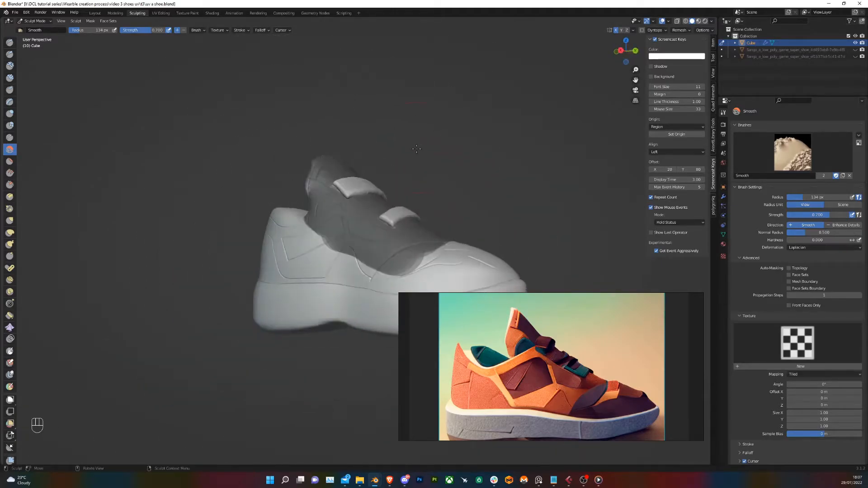
{"action": "middle_click_drag", "start_coordinate": [442, 176], "coordinate": [383, 172]}
{"action": "scroll", "coordinate": [389, 135], "scroll_direction": "up", "scroll_amount": 4}
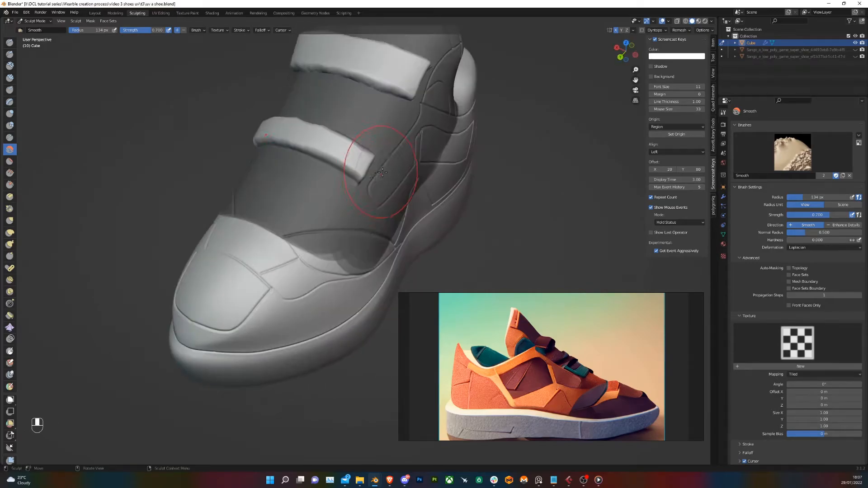
Clear the remaining mask from the shoe's upper with the Mask brush and inspect the raised straps from both sides
{"action": "left_click", "coordinate": [10, 352]}
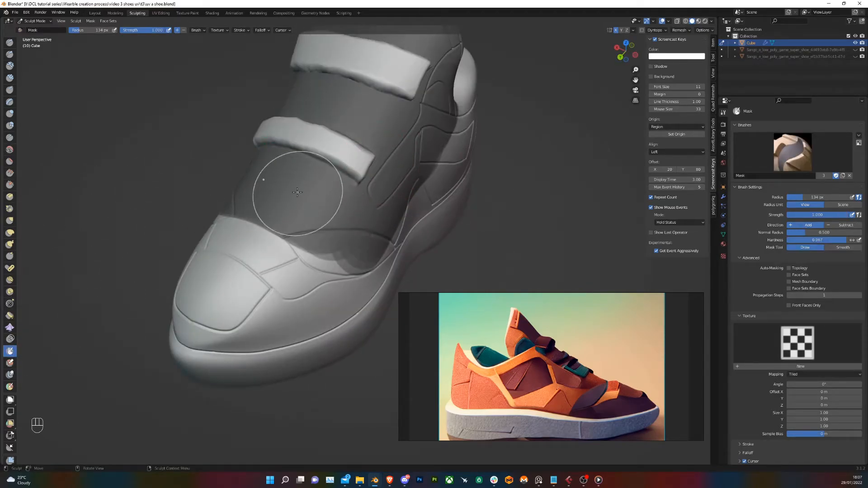
{"action": "middle_click_drag", "start_coordinate": [298, 192], "coordinate": [362, 207]}
{"action": "mouse_move", "coordinate": [442, 252]}
{"action": "left_mouse_down", "text": "ctrl"}
{"action": "mouse_move", "coordinate": [335, 194]}
{"action": "mouse_move", "coordinate": [235, 125]}
{"action": "mouse_move", "coordinate": [271, 48]}
{"action": "mouse_move", "coordinate": [447, 49]}
{"action": "left_mouse_up", "text": "ctrl"}
{"action": "middle_click_drag", "start_coordinate": [450, 90], "coordinate": [441, 224], "text": "shift"}
{"action": "left_click_drag", "start_coordinate": [492, 183], "coordinate": [247, 124], "text": "ctrl"}
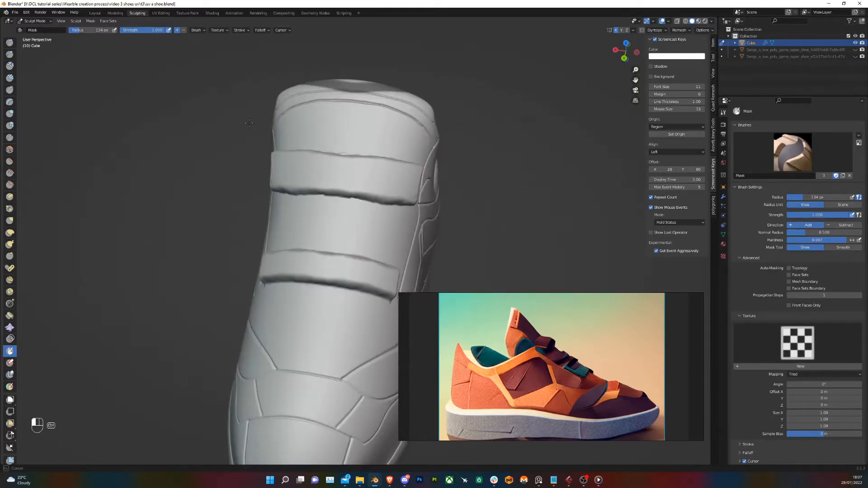
{"action": "middle_click_drag", "start_coordinate": [247, 124], "coordinate": [354, 151]}
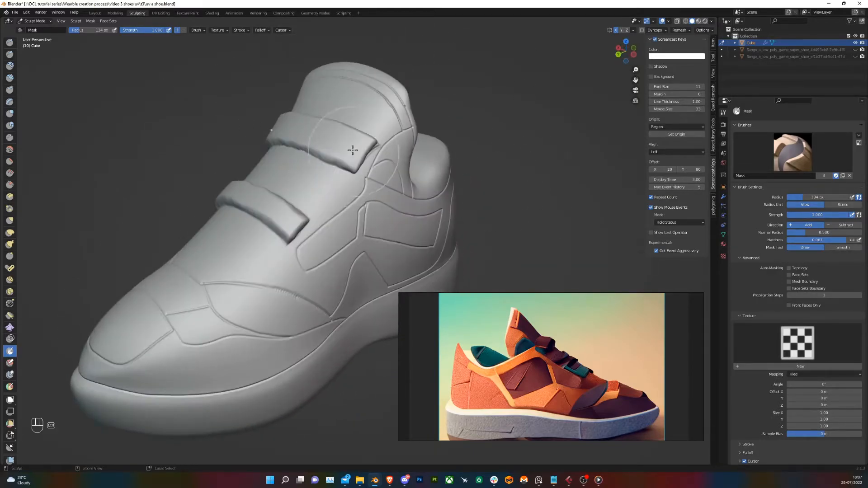
{"action": "mouse_move", "coordinate": [238, 304]}
{"action": "middle_mouse_down"}
{"action": "mouse_move", "coordinate": [339, 300]}
{"action": "mouse_move", "coordinate": [319, 232]}
{"action": "mouse_move", "coordinate": [59, 120]}
{"action": "middle_mouse_up"}
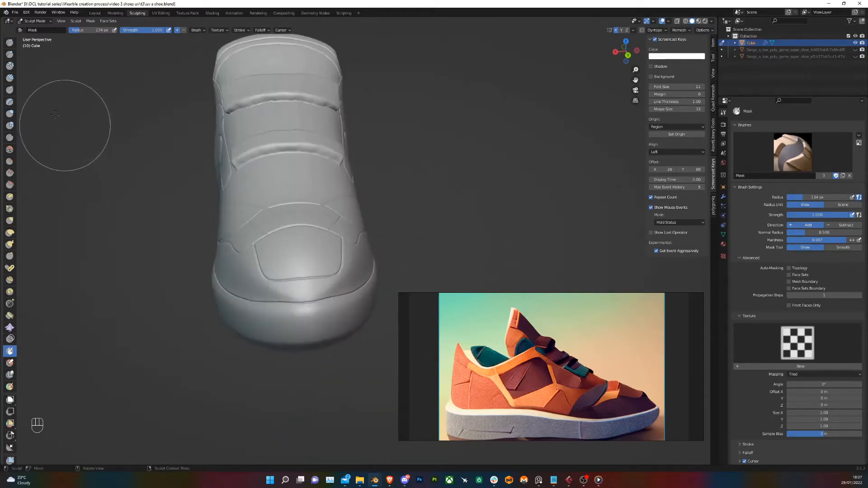
{"action": "middle_click_drag", "start_coordinate": [35, 48], "coordinate": [344, 235]}
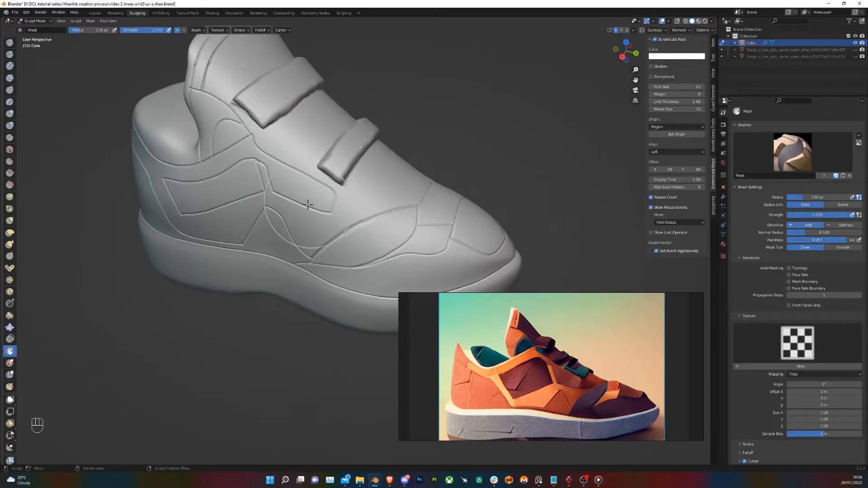
Set the Draw Sharp radius to 11 px and carve a crease around the outer end of the lower strap
{"action": "left_click", "coordinate": [10, 57]}
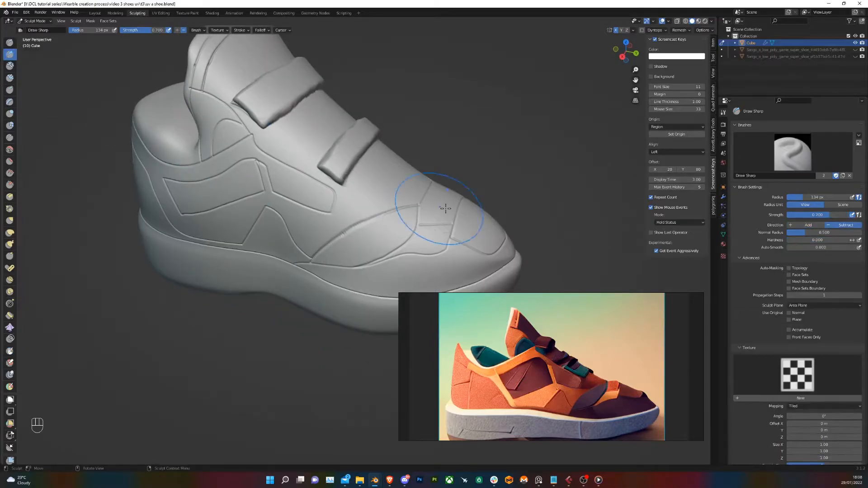
{"action": "right_click", "coordinate": [364, 191]}
{"action": "left_click_drag", "start_coordinate": [336, 190], "coordinate": [298, 184]}
{"action": "right_click", "coordinate": [321, 183]}
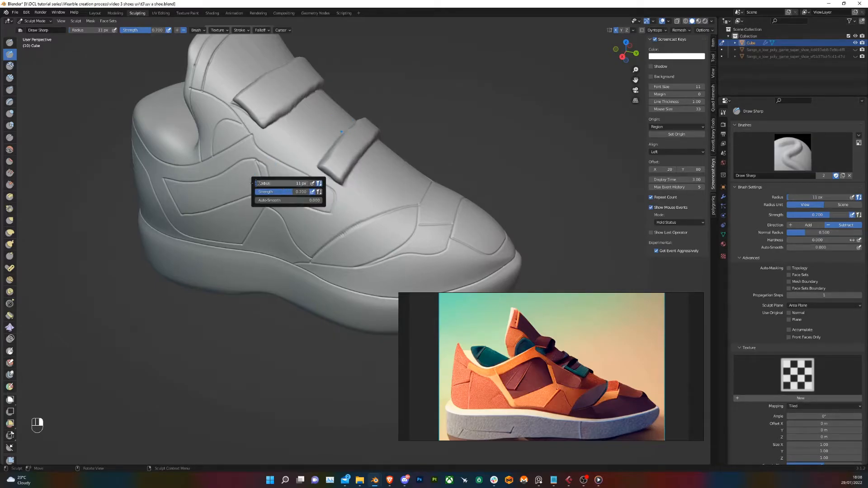
{"action": "middle_click_drag", "start_coordinate": [329, 180], "coordinate": [367, 166]}
{"action": "scroll", "coordinate": [370, 165], "scroll_direction": "up", "scroll_amount": 2}
{"action": "middle_click_drag", "start_coordinate": [373, 109], "coordinate": [353, 217], "text": "shift"}
{"action": "middle_click_drag", "start_coordinate": [307, 283], "coordinate": [347, 201], "text": "shift"}
{"action": "left_click_drag", "start_coordinate": [325, 186], "coordinate": [332, 192]}
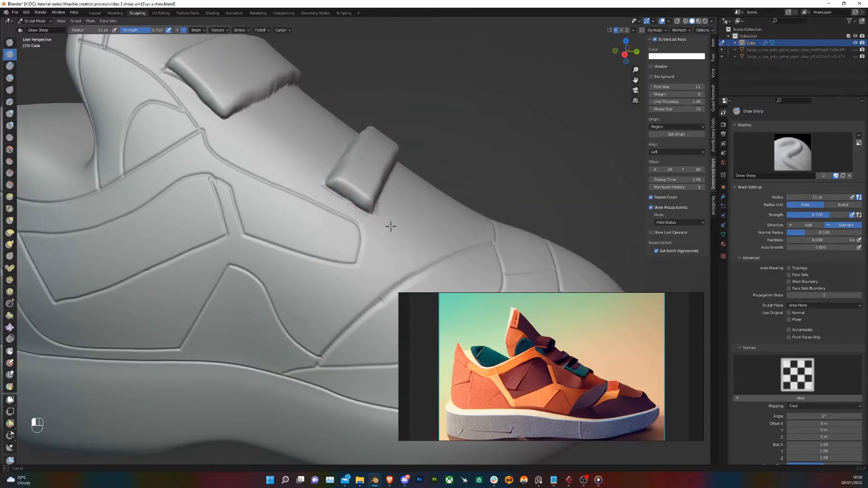
{"action": "left_click_drag", "start_coordinate": [395, 174], "coordinate": [398, 174]}
Carve sharp creases along the lower strap's front and rear edges where it meets the tongue
{"action": "middle_click_drag", "start_coordinate": [398, 174], "coordinate": [247, 241]}
{"action": "left_click_drag", "start_coordinate": [168, 275], "coordinate": [189, 255]}
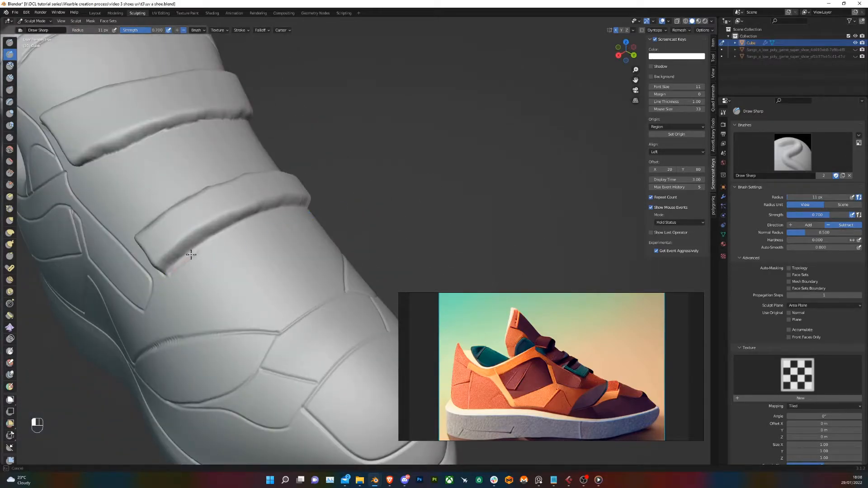
{"action": "left_click_drag", "start_coordinate": [275, 213], "coordinate": [277, 213]}
{"action": "mouse_move", "coordinate": [277, 212]}
{"action": "middle_mouse_down"}
{"action": "mouse_move", "coordinate": [250, 246]}
{"action": "mouse_move", "coordinate": [343, 275]}
{"action": "middle_mouse_up"}
{"action": "left_click_drag", "start_coordinate": [413, 184], "coordinate": [418, 206]}
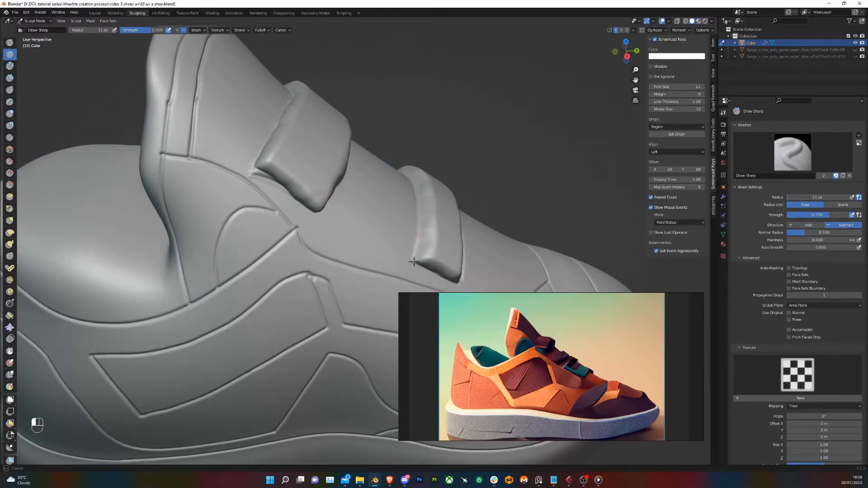
{"action": "left_click_drag", "start_coordinate": [420, 277], "coordinate": [425, 275]}
Carve a seam from the outer corner of the upper strap down to the end of the lower strap
{"action": "mouse_move", "coordinate": [425, 274]}
{"action": "middle_mouse_down"}
{"action": "mouse_move", "coordinate": [275, 209]}
{"action": "mouse_move", "coordinate": [278, 232]}
{"action": "mouse_move", "coordinate": [233, 210]}
{"action": "mouse_move", "coordinate": [252, 191]}
{"action": "middle_mouse_up"}
{"action": "left_click_drag", "start_coordinate": [268, 172], "coordinate": [309, 206]}
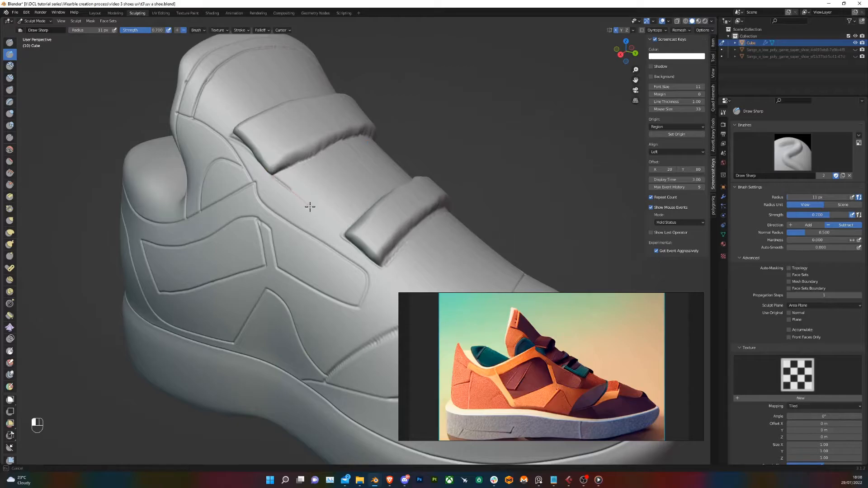
{"action": "left_click_drag", "start_coordinate": [364, 256], "coordinate": [366, 258]}
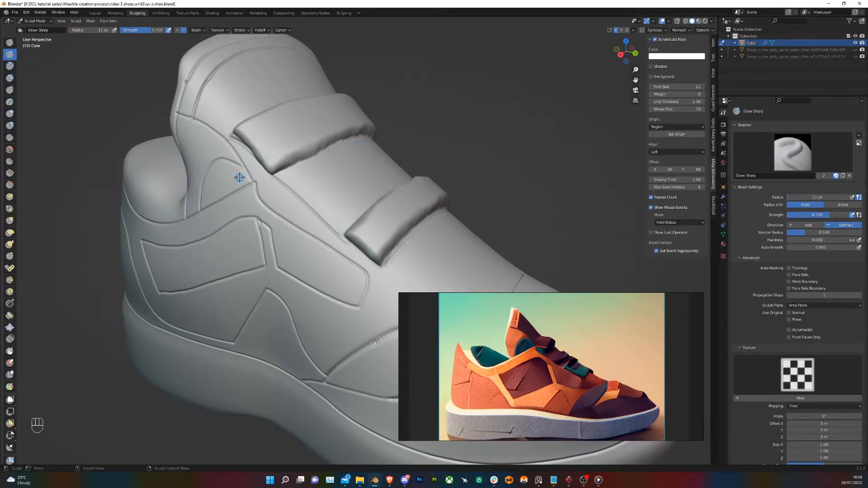
Set the Scrape brush radius to 64 px and flatten the sole's upper rim near the heel, just below the seam
{"action": "scroll", "coordinate": [273, 172], "scroll_direction": "down", "scroll_amount": 2}
{"action": "middle_click_drag", "start_coordinate": [281, 170], "coordinate": [240, 168]}
{"action": "mouse_move", "coordinate": [193, 222]}
{"action": "middle_mouse_down", "text": "shift"}
{"action": "mouse_move", "coordinate": [207, 195]}
{"action": "mouse_move", "coordinate": [212, 219]}
{"action": "mouse_move", "coordinate": [277, 204]}
{"action": "mouse_move", "coordinate": [291, 209]}
{"action": "mouse_move", "coordinate": [19, 82]}
{"action": "middle_mouse_up", "text": "shift"}
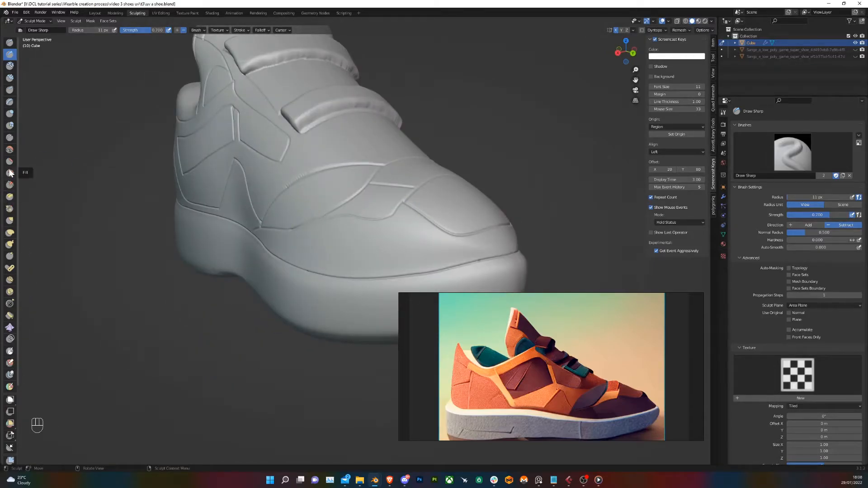
{"action": "left_click", "coordinate": [10, 185]}
{"action": "middle_click_drag", "start_coordinate": [274, 257], "coordinate": [311, 269]}
{"action": "right_click", "coordinate": [301, 258]}
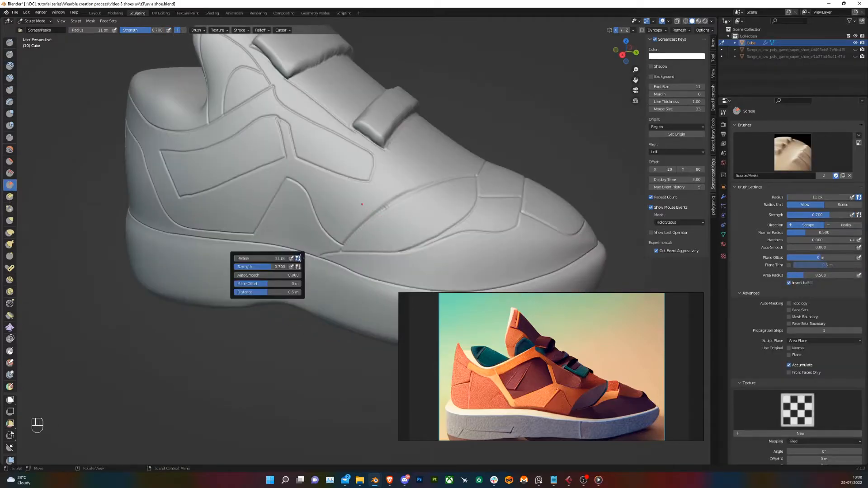
{"action": "left_click_drag", "start_coordinate": [267, 259], "coordinate": [290, 258]}
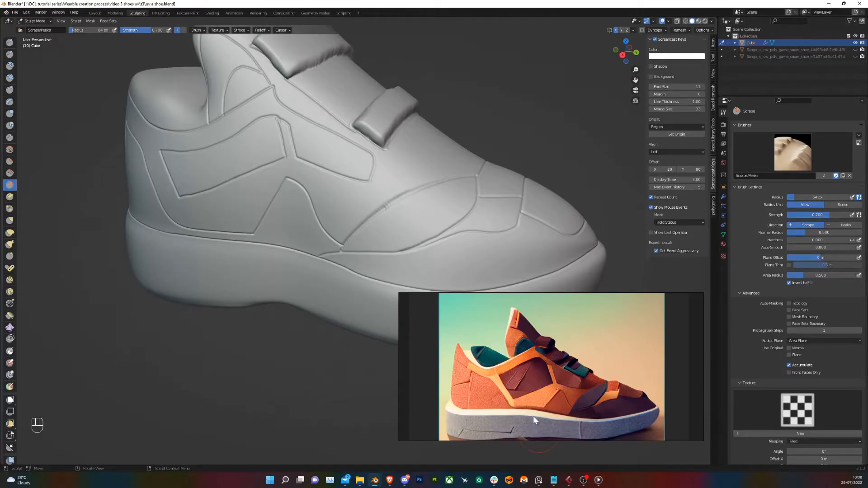
{"action": "scroll", "coordinate": [344, 253], "scroll_direction": "up", "scroll_amount": 8}
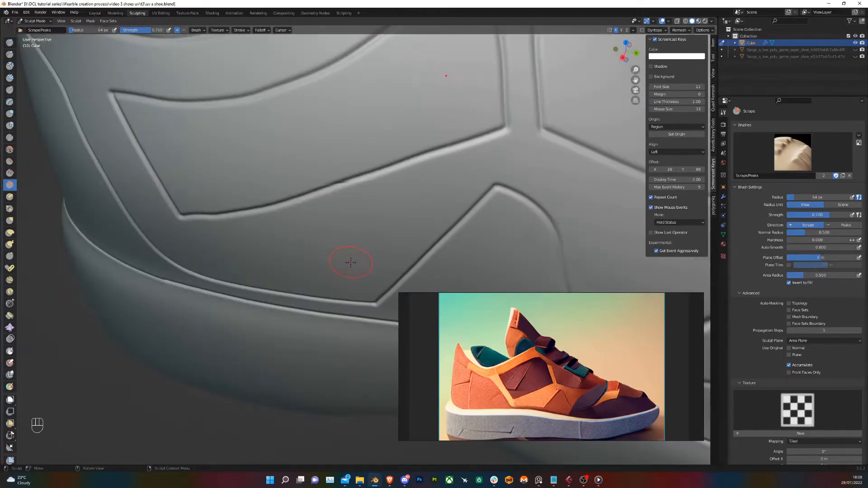
{"action": "middle_click_drag", "start_coordinate": [350, 262], "coordinate": [317, 248]}
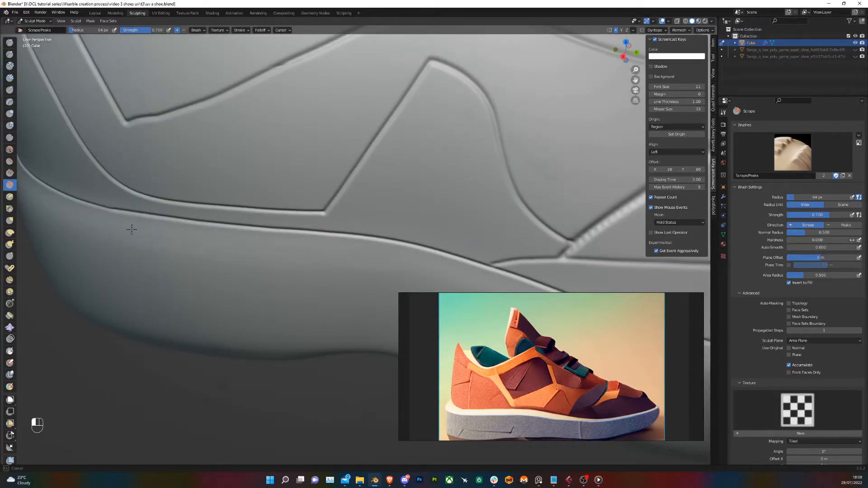
{"action": "left_click_drag", "start_coordinate": [167, 231], "coordinate": [174, 237]}
Scrape the sole's upper rim below the seam from the midfoot forward to the toe
{"action": "middle_click_drag", "start_coordinate": [363, 261], "coordinate": [319, 236], "text": "shift"}
{"action": "middle_click_drag", "start_coordinate": [440, 202], "coordinate": [442, 209]}
{"action": "left_click_drag", "start_coordinate": [465, 224], "coordinate": [366, 208]}
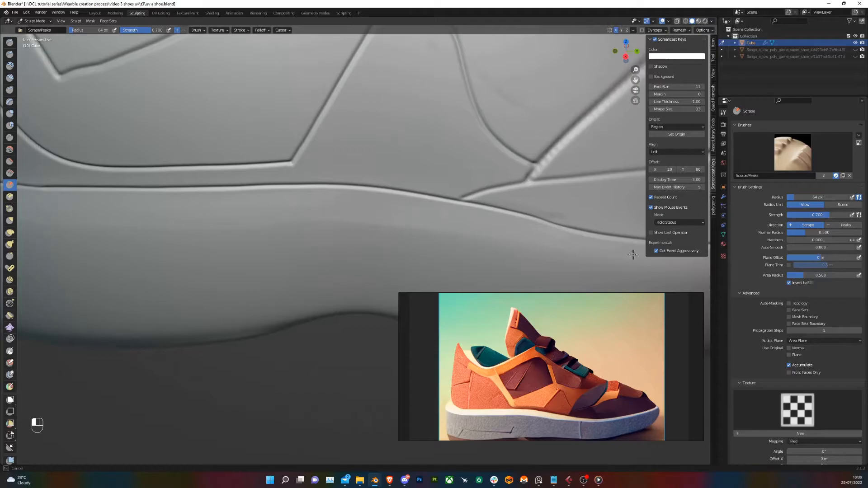
{"action": "middle_click_drag", "start_coordinate": [605, 249], "coordinate": [434, 226]}
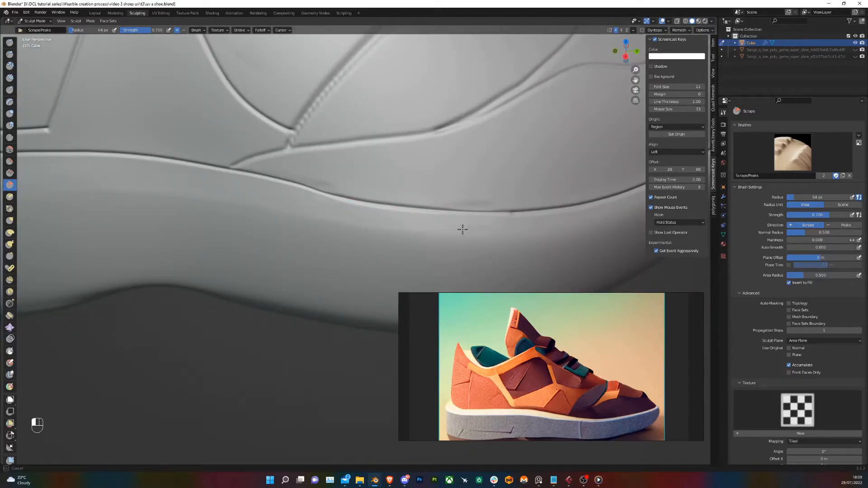
{"action": "middle_click_drag", "start_coordinate": [578, 219], "coordinate": [390, 222]}
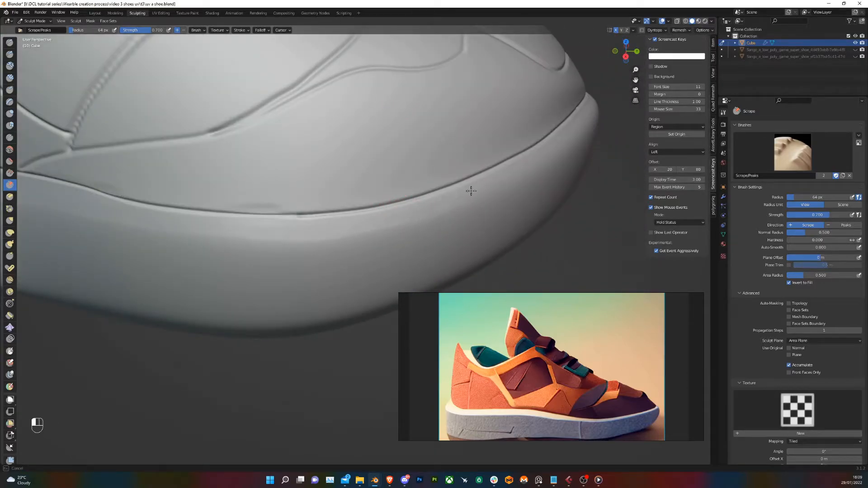
{"action": "middle_click_drag", "start_coordinate": [497, 177], "coordinate": [384, 201]}
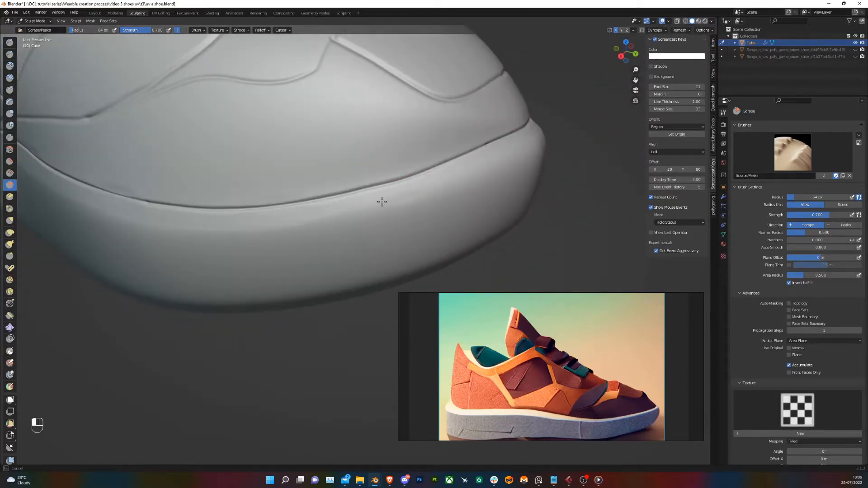
{"action": "middle_click_drag", "start_coordinate": [476, 170], "coordinate": [385, 187]}
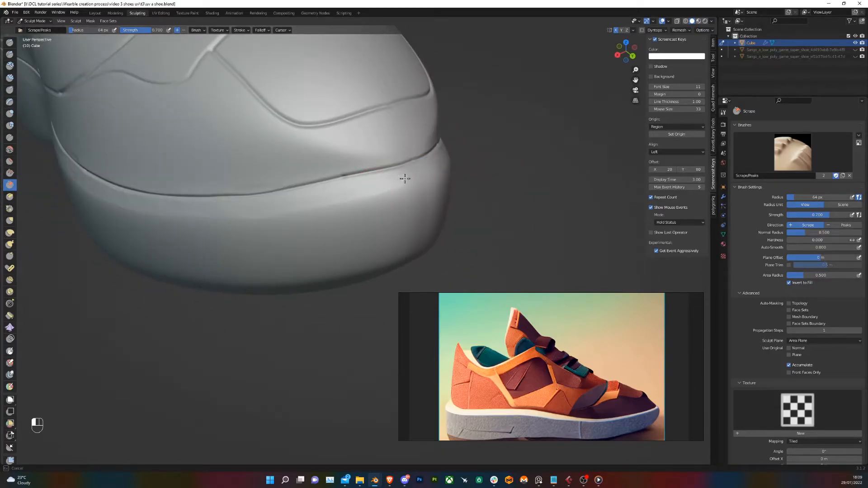
{"action": "left_click_drag", "start_coordinate": [415, 178], "coordinate": [362, 195]}
Scrape the sole's upper rim along the side of the heel, back towards the rear seam
{"action": "mouse_move", "coordinate": [297, 211]}
{"action": "middle_mouse_down"}
{"action": "mouse_move", "coordinate": [376, 200]}
{"action": "mouse_move", "coordinate": [351, 217]}
{"action": "mouse_move", "coordinate": [423, 220]}
{"action": "middle_mouse_up"}
{"action": "scroll", "coordinate": [375, 201], "scroll_direction": "down", "scroll_amount": 3}
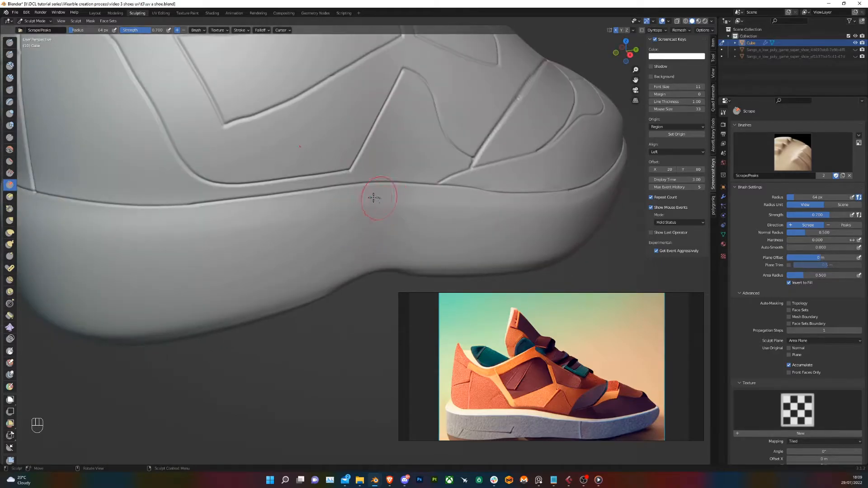
{"action": "scroll", "coordinate": [320, 223], "scroll_direction": "up", "scroll_amount": 4}
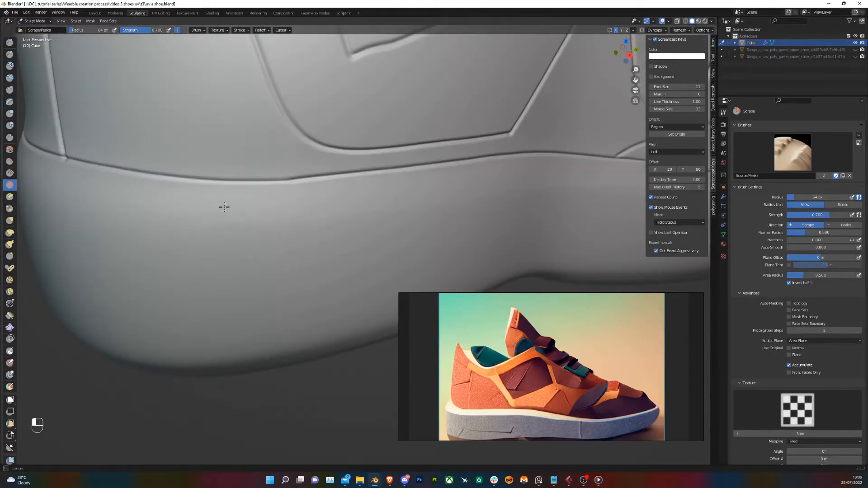
{"action": "mouse_move", "coordinate": [229, 209]}
{"action": "middle_mouse_down"}
{"action": "mouse_move", "coordinate": [325, 223]}
{"action": "mouse_move", "coordinate": [316, 227]}
{"action": "middle_mouse_up"}
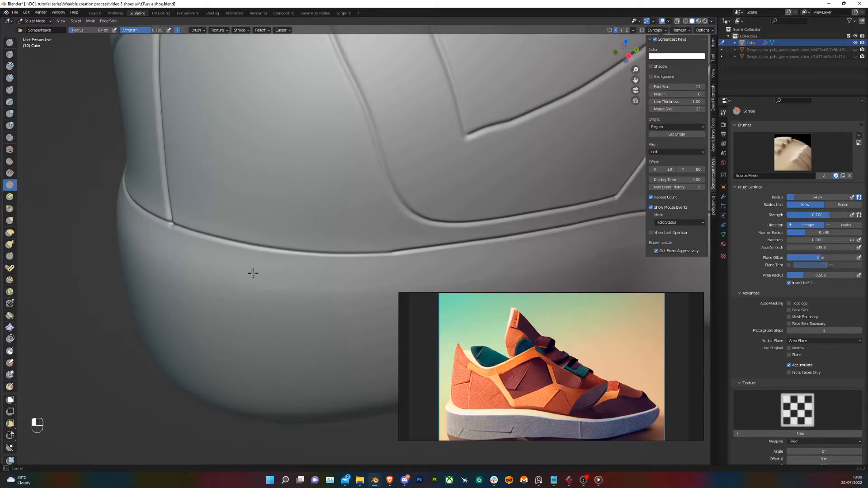
{"action": "middle_click_drag", "start_coordinate": [172, 258], "coordinate": [242, 266]}
Scrape the sole's upper rim around the back of the heel
{"action": "mouse_move", "coordinate": [403, 277]}
{"action": "middle_mouse_down", "text": "ctrl"}
{"action": "mouse_move", "coordinate": [319, 238]}
{"action": "mouse_move", "coordinate": [358, 227]}
{"action": "mouse_move", "coordinate": [444, 239]}
{"action": "middle_mouse_up", "text": "ctrl"}
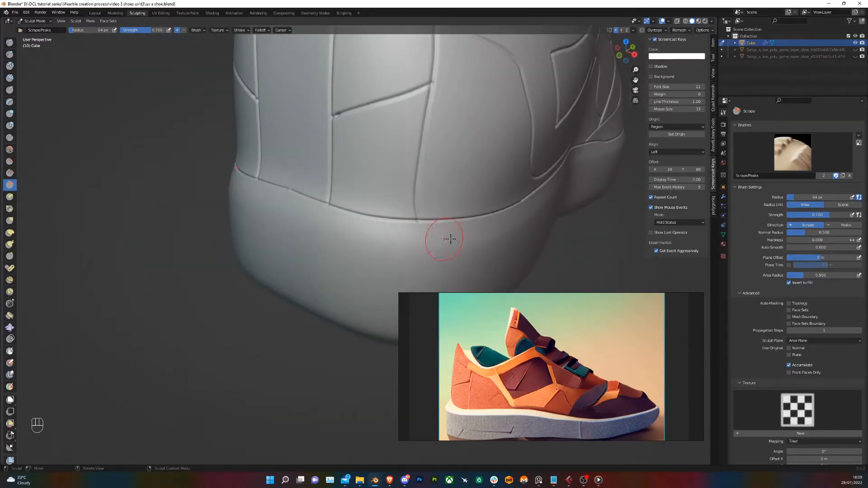
{"action": "left_click_drag", "start_coordinate": [494, 226], "coordinate": [437, 238]}
{"action": "left_click_drag", "start_coordinate": [302, 204], "coordinate": [304, 204]}
{"action": "middle_click_drag", "start_coordinate": [304, 204], "coordinate": [326, 211]}
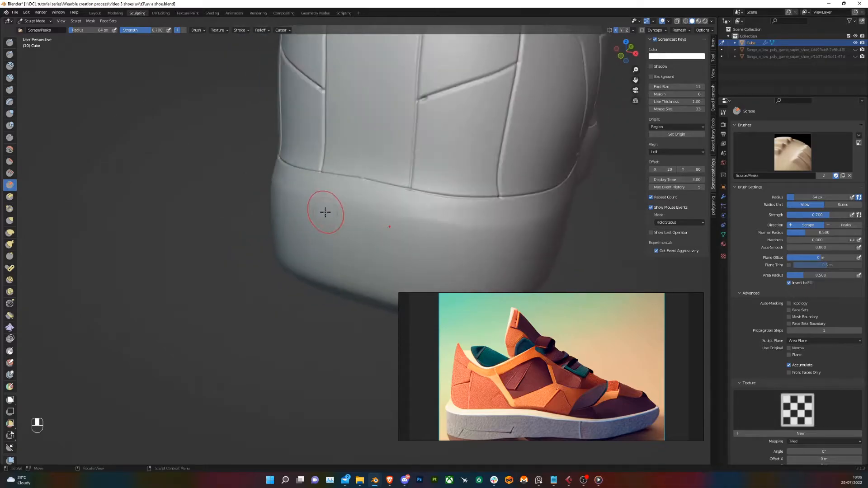
{"action": "middle_click_drag", "start_coordinate": [420, 271], "coordinate": [443, 240], "text": "ctrl"}
{"action": "left_click_drag", "start_coordinate": [523, 214], "coordinate": [529, 208]}
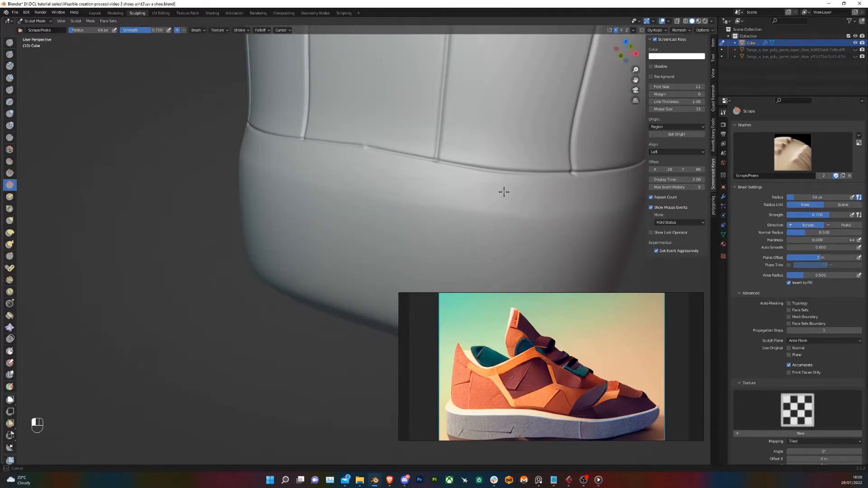
{"action": "left_click_drag", "start_coordinate": [494, 206], "coordinate": [560, 208]}
Set the Draw Sharp radius to 14 px and carve a groove along the heel sole's bottom edge and around its back
{"action": "middle_click_drag", "start_coordinate": [548, 205], "coordinate": [401, 205]}
{"action": "scroll", "coordinate": [450, 204], "scroll_direction": "down", "scroll_amount": 2}
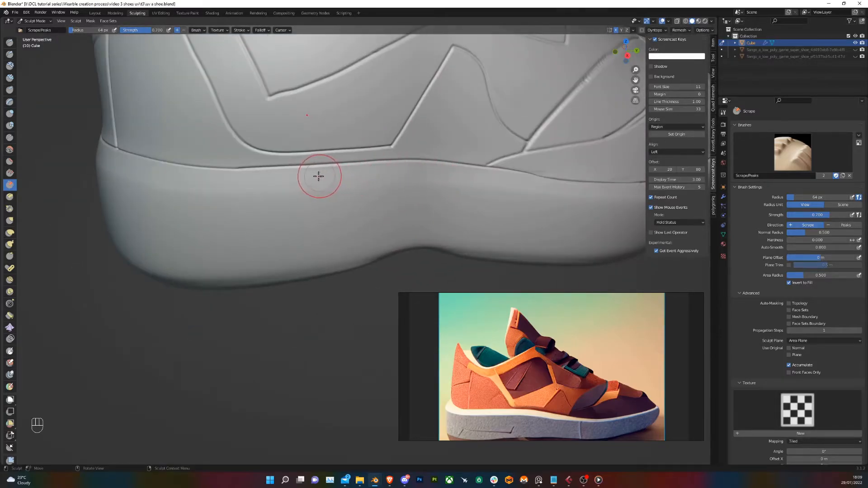
{"action": "middle_click_drag", "start_coordinate": [155, 178], "coordinate": [246, 164]}
{"action": "middle_click_drag", "start_coordinate": [246, 164], "coordinate": [310, 237], "text": "shift"}
{"action": "scroll", "coordinate": [307, 221], "scroll_direction": "up", "scroll_amount": 2}
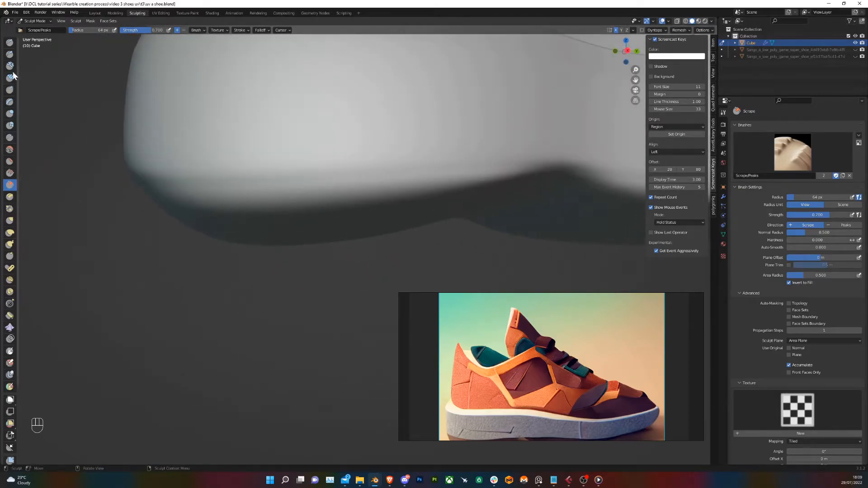
{"action": "left_click", "coordinate": [10, 54]}
{"action": "mouse_move", "coordinate": [517, 177]}
{"action": "left_mouse_down"}
{"action": "mouse_move", "coordinate": [432, 164]}
{"action": "mouse_move", "coordinate": [391, 176]}
{"action": "mouse_move", "coordinate": [130, 185]}
{"action": "left_mouse_up"}
{"action": "key", "text": "ctrl+z"}
{"action": "right_click", "coordinate": [450, 167]}
{"action": "mouse_move", "coordinate": [131, 185]}
{"action": "middle_mouse_down"}
{"action": "mouse_move", "coordinate": [361, 177]}
{"action": "mouse_move", "coordinate": [515, 150]}
{"action": "middle_mouse_up"}
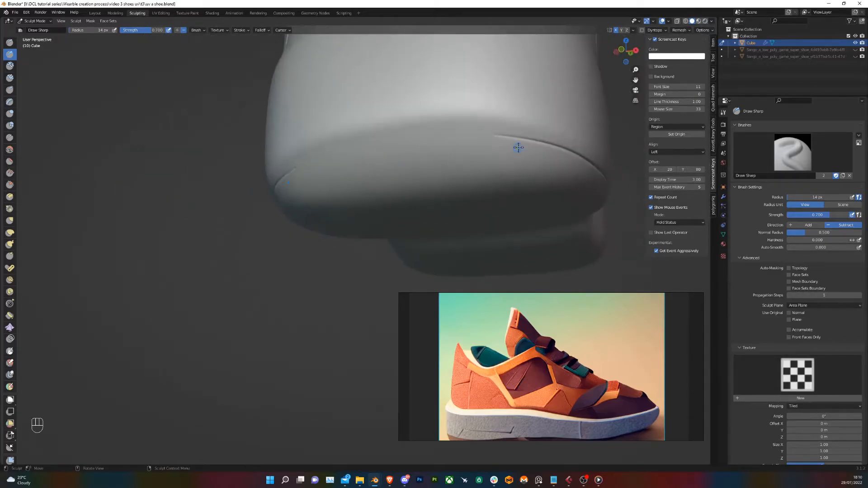
{"action": "left_click_drag", "start_coordinate": [510, 139], "coordinate": [359, 147]}
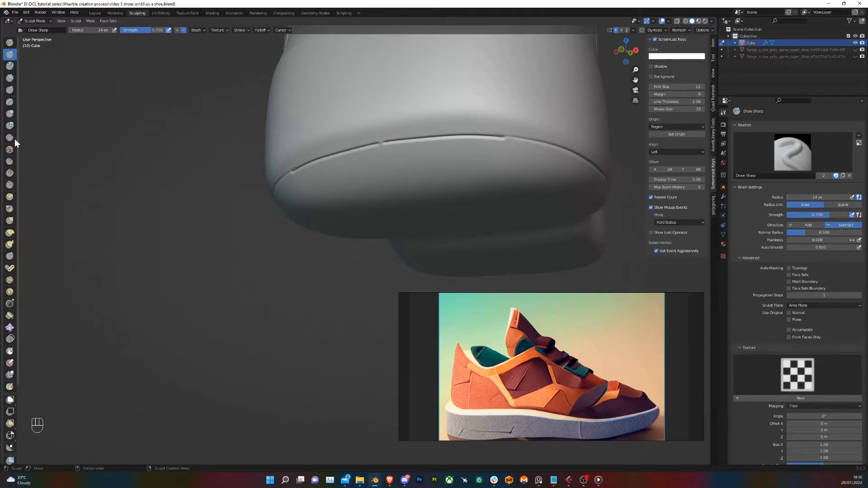
Set the Scrape brush radius to 42 px and flatten the underside of the groove along the side of the heel sole
{"action": "left_click", "coordinate": [10, 185]}
{"action": "middle_click_drag", "start_coordinate": [418, 141], "coordinate": [352, 152]}
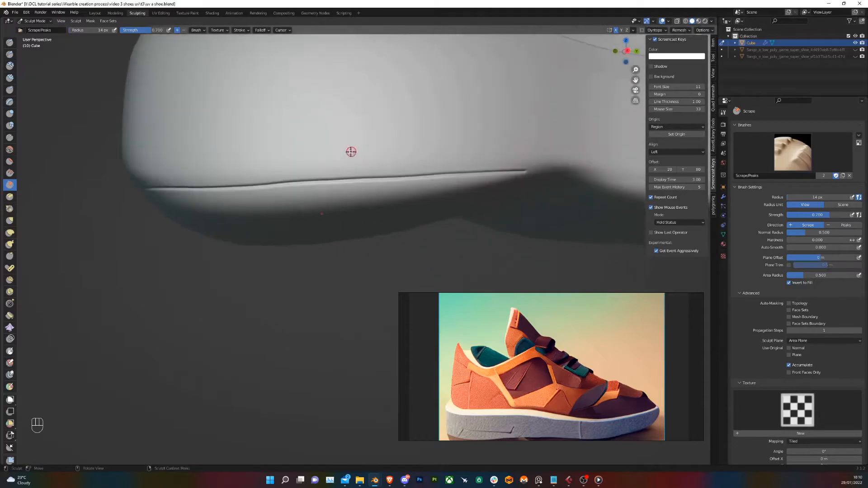
{"action": "right_click", "coordinate": [437, 180]}
{"action": "left_click_drag", "start_coordinate": [397, 180], "coordinate": [401, 180]}
{"action": "left_click_drag", "start_coordinate": [523, 178], "coordinate": [455, 181]}
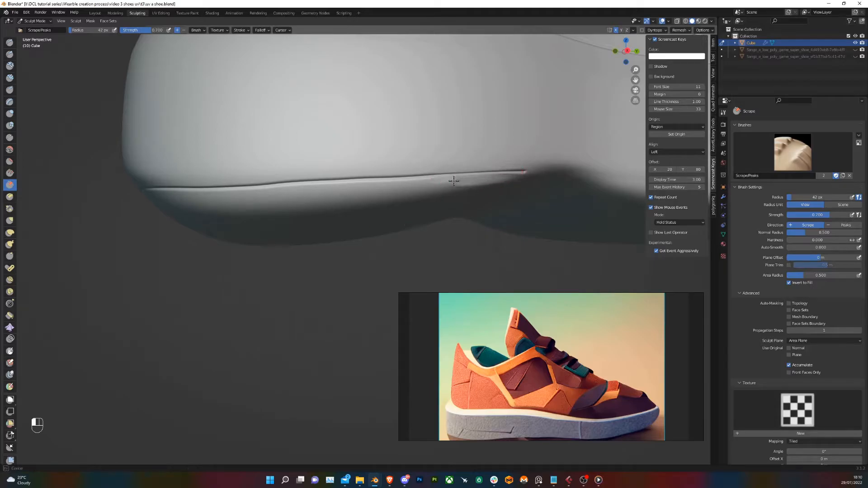
{"action": "mouse_move", "coordinate": [356, 183]}
{"action": "left_mouse_down"}
{"action": "mouse_move", "coordinate": [378, 188]}
{"action": "mouse_move", "coordinate": [163, 189]}
{"action": "left_mouse_up"}
Scrape the underside of the groove along the remaining side of the heel sole and around its back
{"action": "middle_click_drag", "start_coordinate": [199, 195], "coordinate": [325, 198]}
{"action": "left_click_drag", "start_coordinate": [413, 177], "coordinate": [256, 171]}
{"action": "middle_click_drag", "start_coordinate": [253, 172], "coordinate": [402, 169]}
{"action": "left_click_drag", "start_coordinate": [469, 168], "coordinate": [400, 168]}
{"action": "left_click_drag", "start_coordinate": [474, 173], "coordinate": [337, 181]}
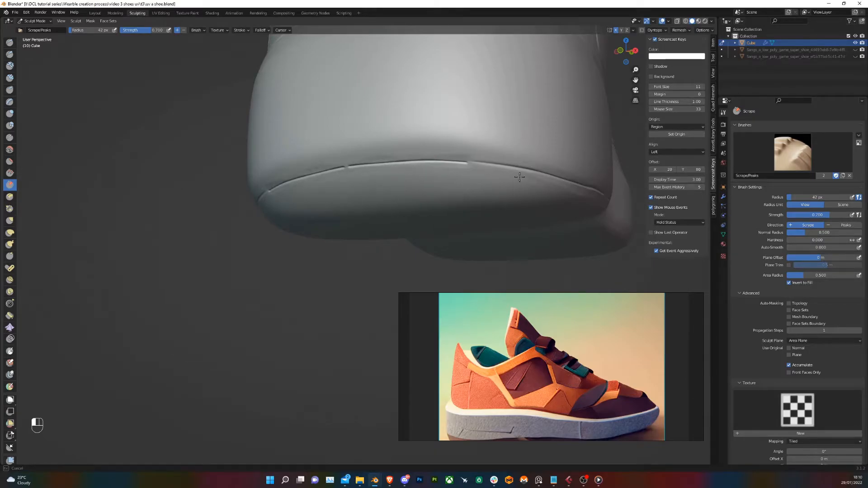
Set the Draw Sharp radius to 14 px and carve the sole's bottom-edge groove into the arch and onto the start of the forefoot
{"action": "middle_click_drag", "start_coordinate": [519, 177], "coordinate": [604, 178]}
{"action": "mouse_move", "coordinate": [553, 188]}
{"action": "middle_mouse_down"}
{"action": "mouse_move", "coordinate": [475, 184]}
{"action": "mouse_move", "coordinate": [417, 200]}
{"action": "mouse_move", "coordinate": [329, 193]}
{"action": "mouse_move", "coordinate": [339, 192]}
{"action": "middle_mouse_up"}
{"action": "middle_click_drag", "start_coordinate": [395, 199], "coordinate": [193, 139], "text": "shift"}
{"action": "scroll", "coordinate": [268, 155], "scroll_direction": "up", "scroll_amount": 4}
{"action": "left_click", "coordinate": [9, 53]}
{"action": "right_click", "coordinate": [169, 139]}
{"action": "left_click_drag", "start_coordinate": [170, 142], "coordinate": [166, 142]}
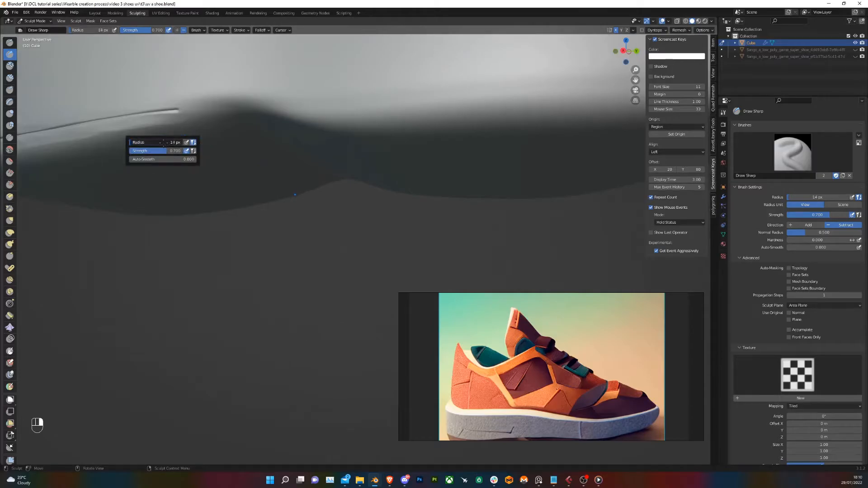
{"action": "mouse_move", "coordinate": [176, 113]}
{"action": "left_mouse_down"}
{"action": "mouse_move", "coordinate": [228, 121]}
{"action": "mouse_move", "coordinate": [201, 113]}
{"action": "left_mouse_up"}
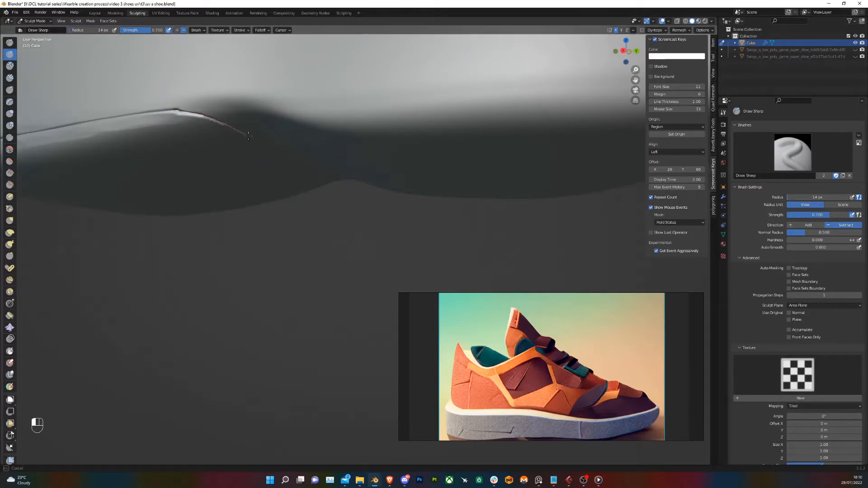
{"action": "left_click_drag", "start_coordinate": [305, 176], "coordinate": [353, 143]}
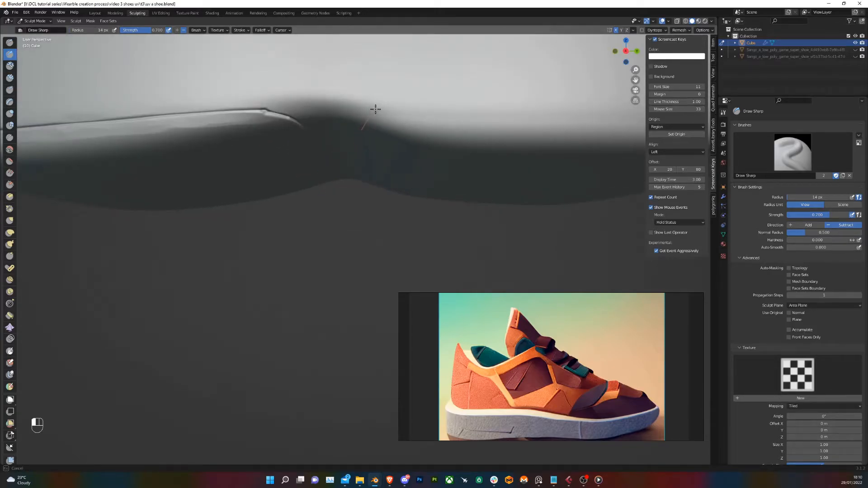
{"action": "left_click_drag", "start_coordinate": [416, 115], "coordinate": [505, 126]}
Carve the bottom-edge groove along the side of the forefoot sole and around the front of the toe
{"action": "mouse_move", "coordinate": [505, 126]}
{"action": "middle_mouse_down"}
{"action": "mouse_move", "coordinate": [469, 132]}
{"action": "mouse_move", "coordinate": [492, 148]}
{"action": "mouse_move", "coordinate": [343, 176]}
{"action": "middle_mouse_up"}
{"action": "mouse_move", "coordinate": [180, 125]}
{"action": "left_mouse_down"}
{"action": "mouse_move", "coordinate": [413, 130]}
{"action": "mouse_move", "coordinate": [627, 103]}
{"action": "left_mouse_up"}
{"action": "mouse_move", "coordinate": [556, 115]}
{"action": "middle_mouse_down"}
{"action": "mouse_move", "coordinate": [519, 121]}
{"action": "mouse_move", "coordinate": [513, 151]}
{"action": "mouse_move", "coordinate": [407, 213]}
{"action": "middle_mouse_up"}
{"action": "left_click_drag", "start_coordinate": [397, 211], "coordinate": [454, 188]}
{"action": "middle_click_drag", "start_coordinate": [454, 189], "coordinate": [421, 181]}
{"action": "left_click_drag", "start_coordinate": [231, 176], "coordinate": [256, 168]}
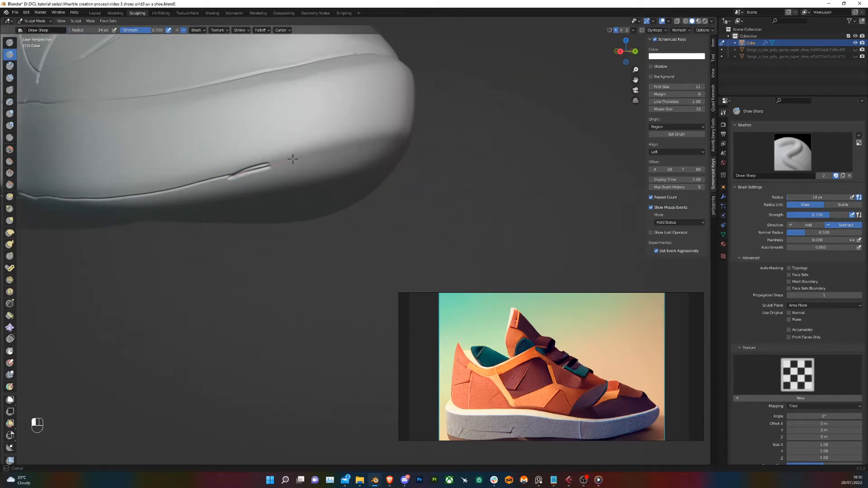
{"action": "left_click_drag", "start_coordinate": [370, 143], "coordinate": [382, 144]}
{"action": "middle_click_drag", "start_coordinate": [383, 144], "coordinate": [331, 144]}
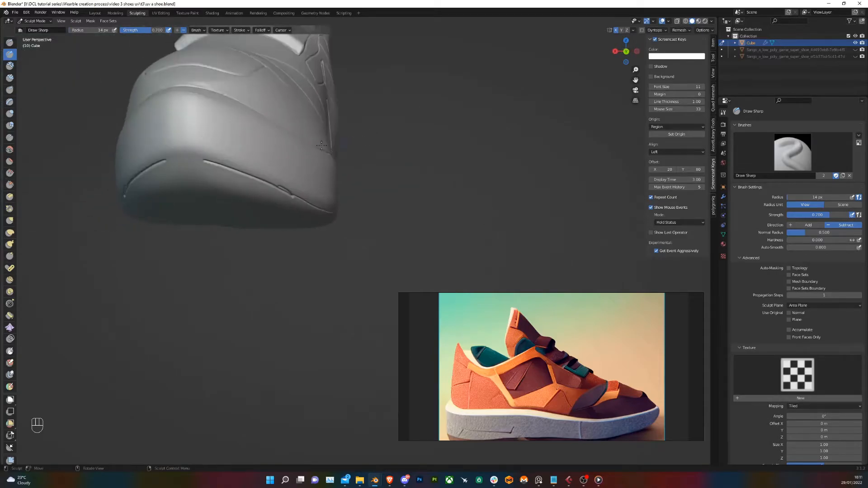
{"action": "left_click_drag", "start_coordinate": [165, 161], "coordinate": [214, 160]}
{"action": "mouse_move", "coordinate": [214, 159]}
{"action": "middle_mouse_down"}
{"action": "mouse_move", "coordinate": [238, 178]}
{"action": "mouse_move", "coordinate": [335, 186]}
{"action": "mouse_move", "coordinate": [259, 164]}
{"action": "middle_mouse_up"}
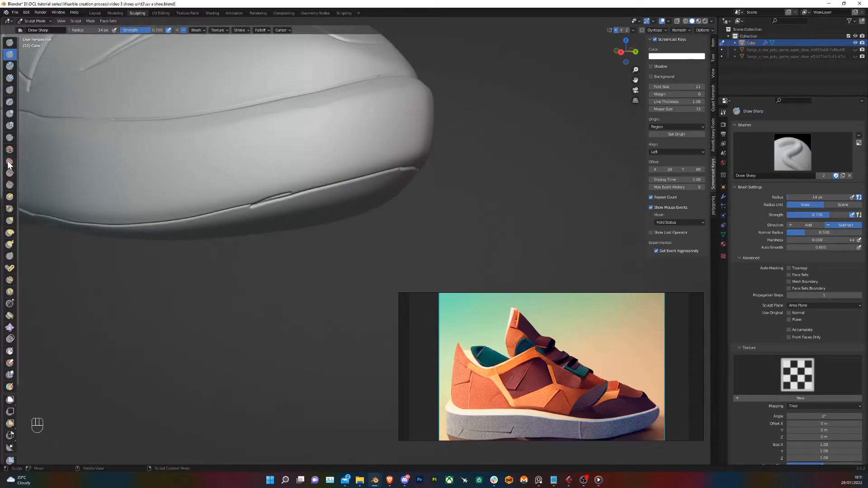
Set the Scrape brush radius to 64 px and flatten the overlapping groove marks on the side of the toe sole
{"action": "left_click", "coordinate": [10, 185]}
{"action": "mouse_move", "coordinate": [253, 190]}
{"action": "middle_mouse_down"}
{"action": "mouse_move", "coordinate": [280, 194]}
{"action": "mouse_move", "coordinate": [274, 186]}
{"action": "middle_mouse_up"}
{"action": "right_click", "coordinate": [252, 181]}
{"action": "left_click_drag", "start_coordinate": [252, 182], "coordinate": [258, 181]}
{"action": "left_click_drag", "start_coordinate": [299, 156], "coordinate": [171, 183]}
{"action": "left_click_drag", "start_coordinate": [287, 175], "coordinate": [213, 194]}
{"action": "left_click_drag", "start_coordinate": [266, 185], "coordinate": [213, 195]}
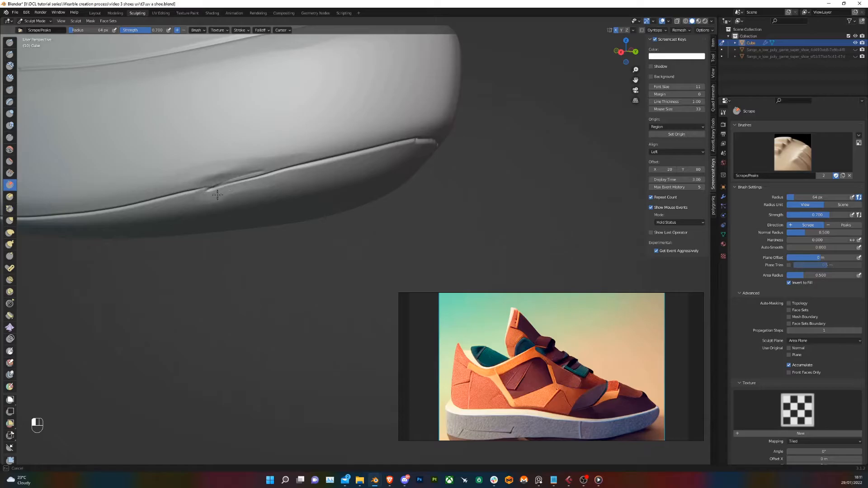
Scrape the underside of the bottom groove along the forefoot sole, from the toe back to the arch
{"action": "middle_click_drag", "start_coordinate": [372, 163], "coordinate": [311, 165]}
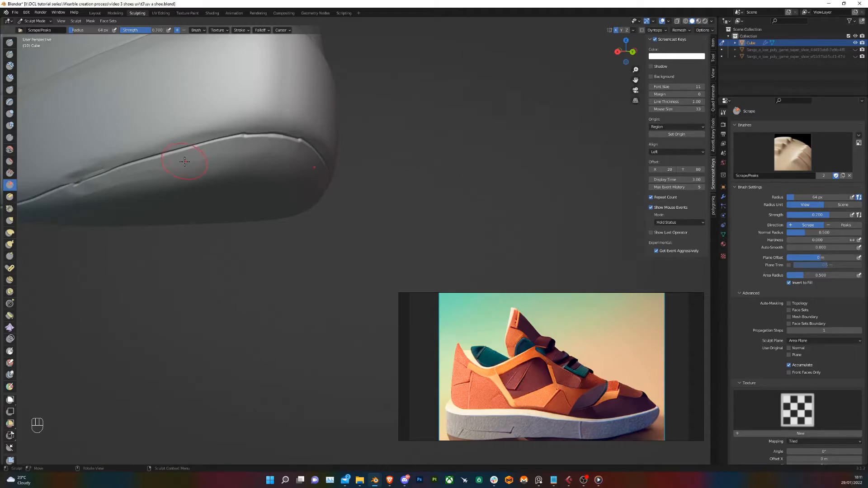
{"action": "middle_click_drag", "start_coordinate": [244, 145], "coordinate": [269, 143]}
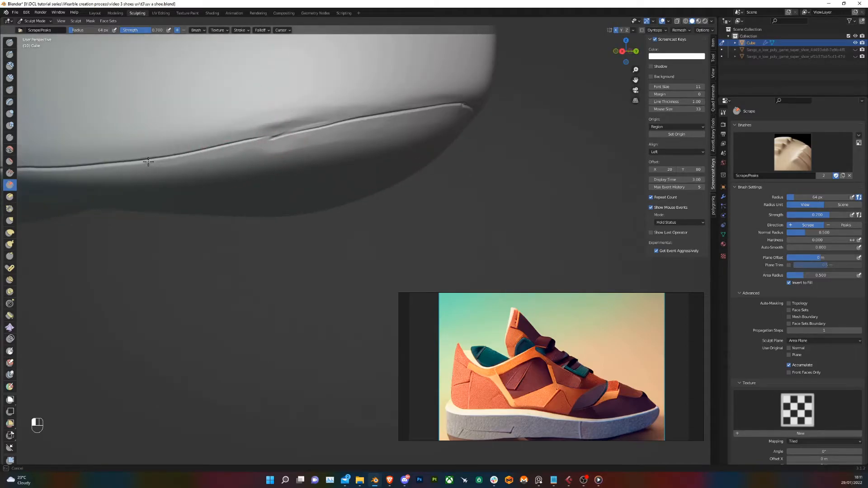
{"action": "middle_click_drag", "start_coordinate": [198, 164], "coordinate": [354, 174], "text": "shift"}
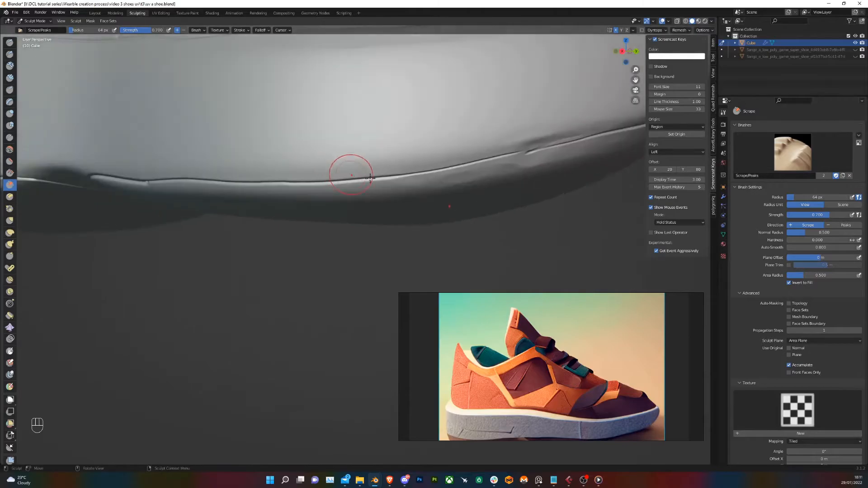
{"action": "left_click_drag", "start_coordinate": [428, 187], "coordinate": [281, 188]}
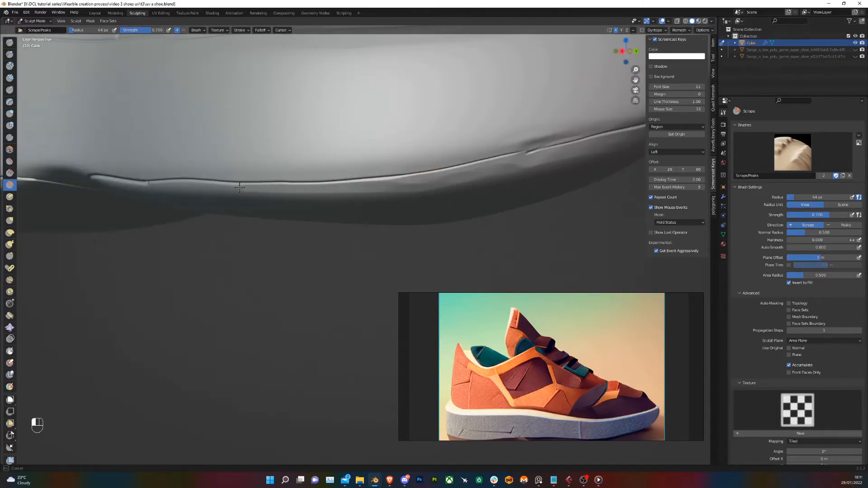
{"action": "left_click_drag", "start_coordinate": [112, 182], "coordinate": [96, 180]}
{"action": "scroll", "coordinate": [163, 182], "scroll_direction": "down", "scroll_amount": 3}
{"action": "middle_click_drag", "start_coordinate": [168, 180], "coordinate": [203, 185]}
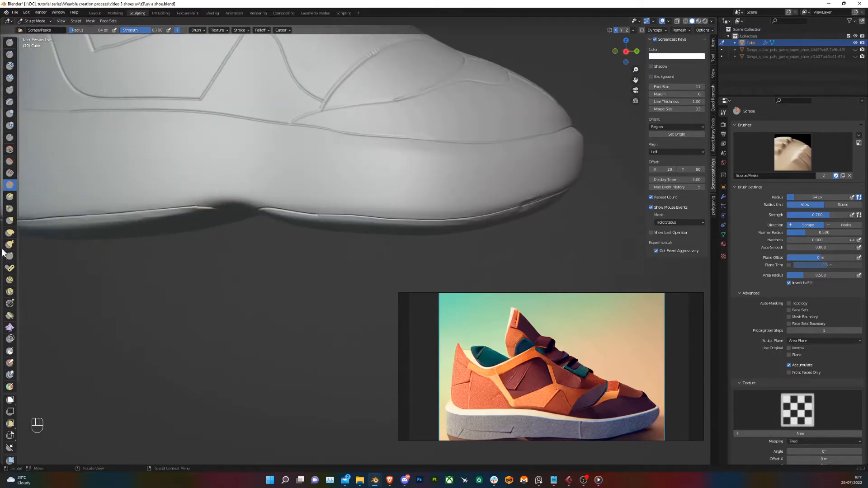
Pinch the bottom groove of the heel sole with the Pinch brush, along its side and around its back
{"action": "left_click", "coordinate": [11, 209]}
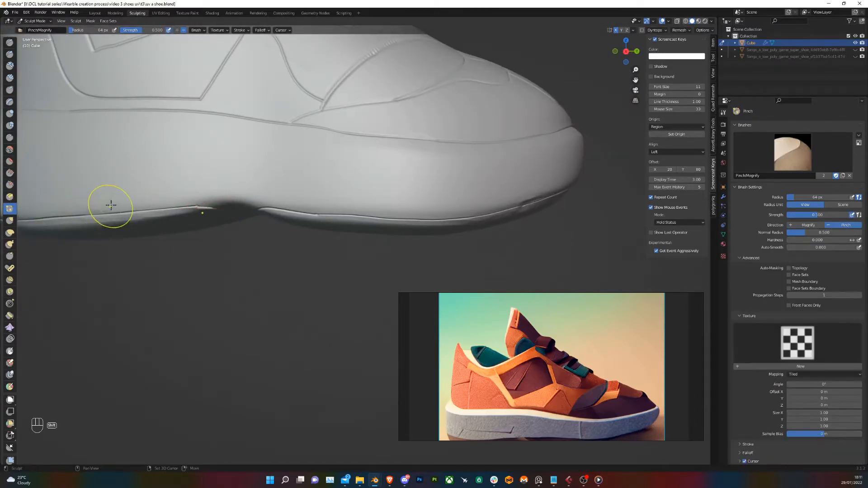
{"action": "middle_click_drag", "start_coordinate": [112, 205], "coordinate": [312, 194], "text": "shift"}
{"action": "scroll", "coordinate": [312, 194], "scroll_direction": "up", "scroll_amount": 3}
{"action": "left_click_drag", "start_coordinate": [439, 153], "coordinate": [402, 163]}
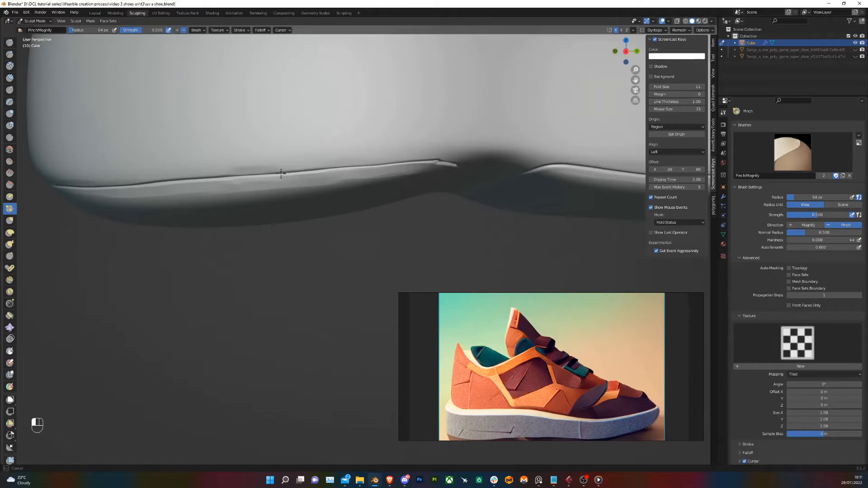
{"action": "left_click_drag", "start_coordinate": [167, 182], "coordinate": [91, 181]}
{"action": "middle_click_drag", "start_coordinate": [181, 183], "coordinate": [284, 179]}
{"action": "left_click_drag", "start_coordinate": [519, 154], "coordinate": [409, 146]}
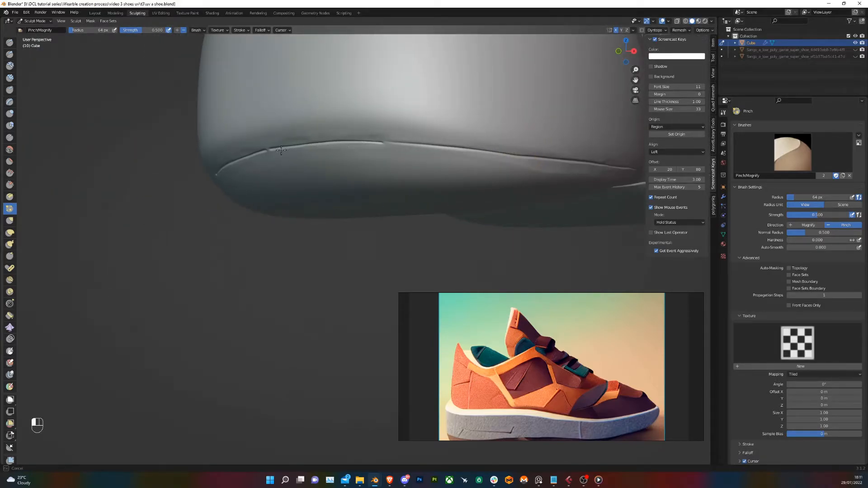
{"action": "left_click_drag", "start_coordinate": [253, 155], "coordinate": [254, 154]}
Pinch the sole's bottom groove from the arch along the forefoot and around the toe
{"action": "middle_click_drag", "start_coordinate": [533, 159], "coordinate": [430, 194]}
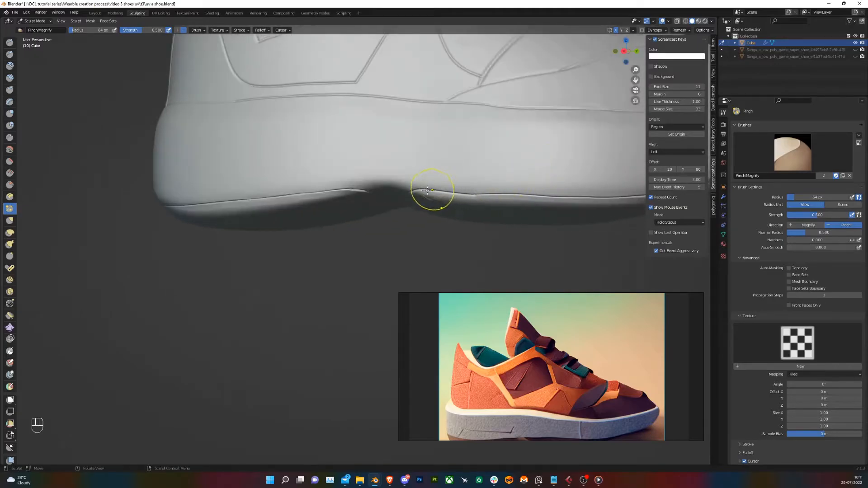
{"action": "left_click_drag", "start_coordinate": [410, 194], "coordinate": [437, 191]}
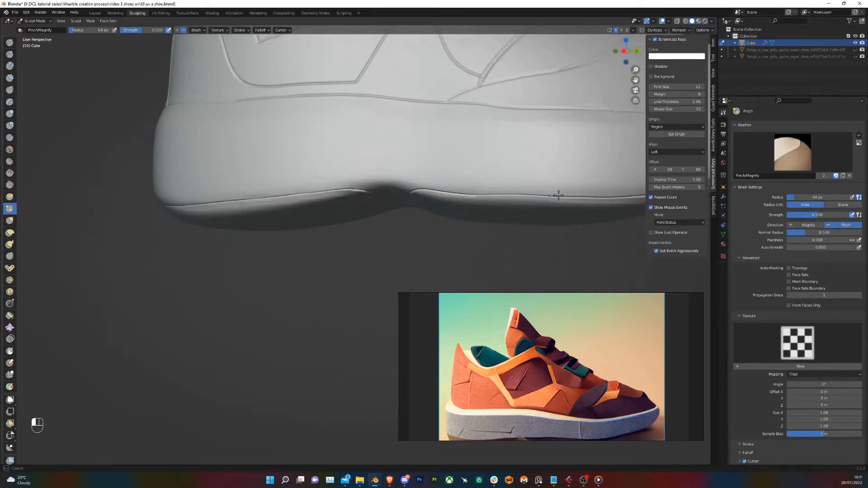
{"action": "middle_click_drag", "start_coordinate": [617, 198], "coordinate": [397, 194], "text": "shift"}
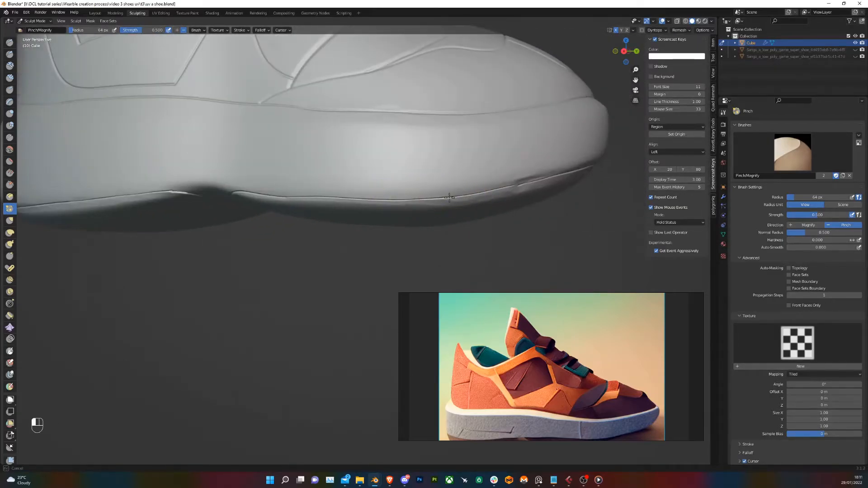
{"action": "middle_click_drag", "start_coordinate": [593, 170], "coordinate": [375, 170]}
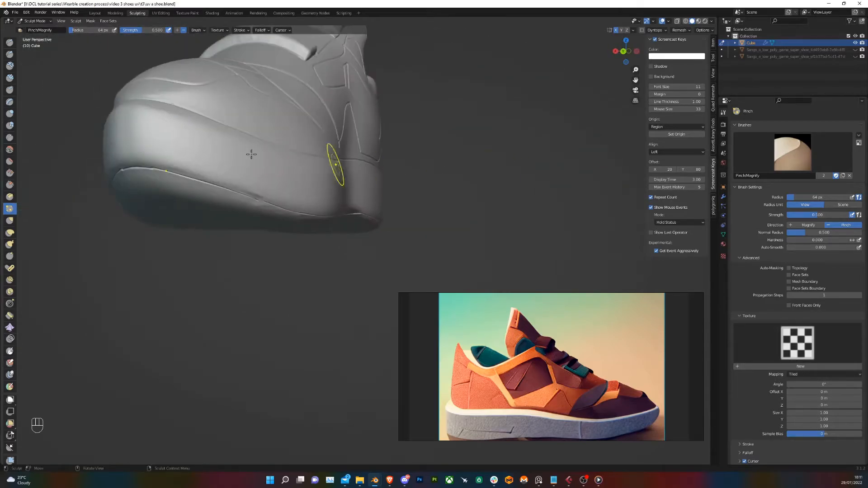
{"action": "left_click_drag", "start_coordinate": [119, 169], "coordinate": [141, 169]}
Pinch the seam between the upper and the sole around the front of the toe
{"action": "scroll", "coordinate": [304, 169], "scroll_direction": "down", "scroll_amount": 3}
{"action": "mouse_move", "coordinate": [304, 169]}
{"action": "middle_mouse_down"}
{"action": "mouse_move", "coordinate": [262, 194]}
{"action": "mouse_move", "coordinate": [328, 223]}
{"action": "mouse_move", "coordinate": [266, 219]}
{"action": "middle_mouse_up"}
{"action": "scroll", "coordinate": [327, 223], "scroll_direction": "up", "scroll_amount": 3}
{"action": "middle_click_drag", "start_coordinate": [213, 194], "coordinate": [298, 232]}
{"action": "left_click_drag", "start_coordinate": [298, 232], "coordinate": [294, 233]}
{"action": "left_click_drag", "start_coordinate": [383, 236], "coordinate": [408, 231]}
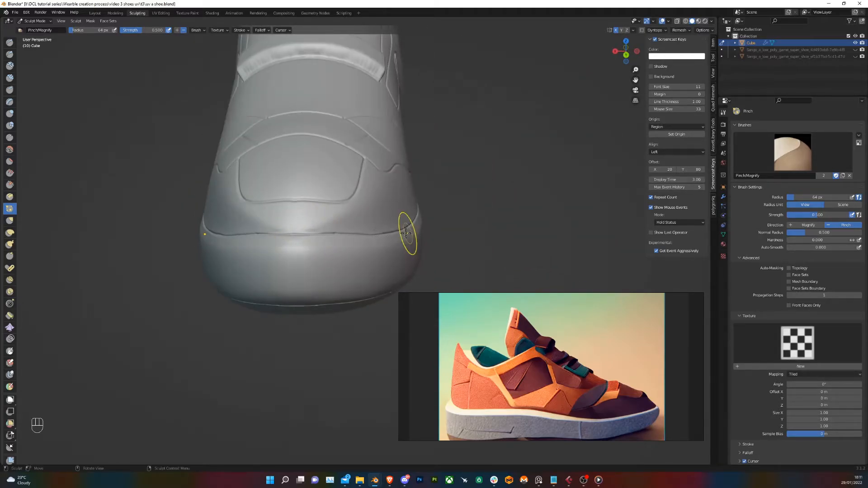
{"action": "middle_click_drag", "start_coordinate": [410, 232], "coordinate": [334, 234]}
{"action": "left_click_drag", "start_coordinate": [314, 233], "coordinate": [324, 234]}
{"action": "left_click_drag", "start_coordinate": [397, 236], "coordinate": [434, 219]}
{"action": "mouse_move", "coordinate": [438, 219]}
{"action": "middle_mouse_down"}
{"action": "mouse_move", "coordinate": [346, 221]}
{"action": "mouse_move", "coordinate": [304, 232]}
{"action": "middle_mouse_up"}
Pinch the seam between the upper and the sole along the side of the forefoot and back to the toe
{"action": "scroll", "coordinate": [346, 222], "scroll_direction": "up", "scroll_amount": 2}
{"action": "left_click_drag", "start_coordinate": [289, 223], "coordinate": [400, 217]}
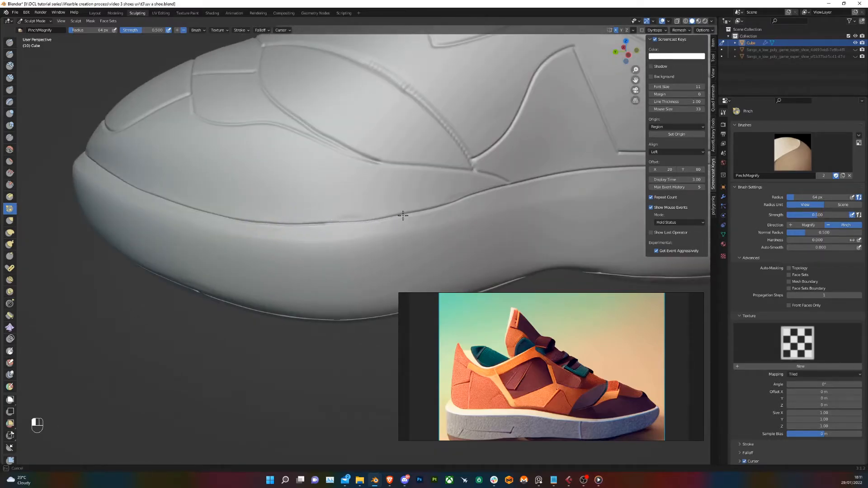
{"action": "left_click_drag", "start_coordinate": [472, 195], "coordinate": [271, 225]}
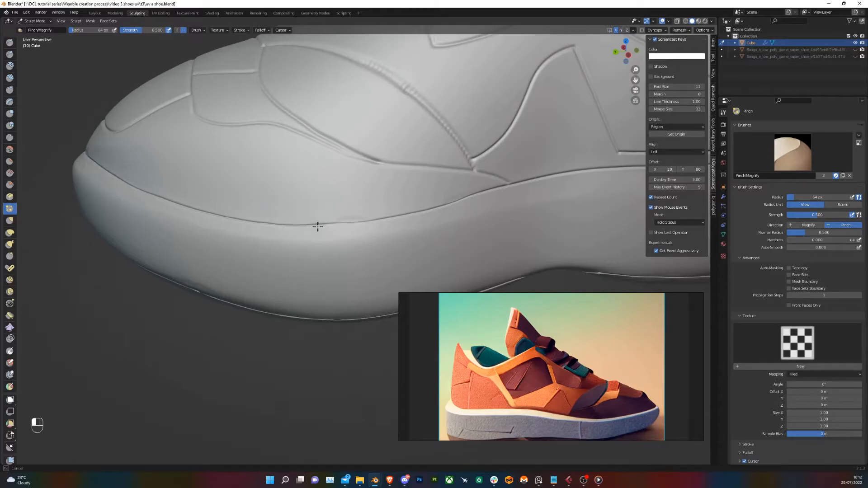
{"action": "middle_click_drag", "start_coordinate": [120, 178], "coordinate": [188, 273]}
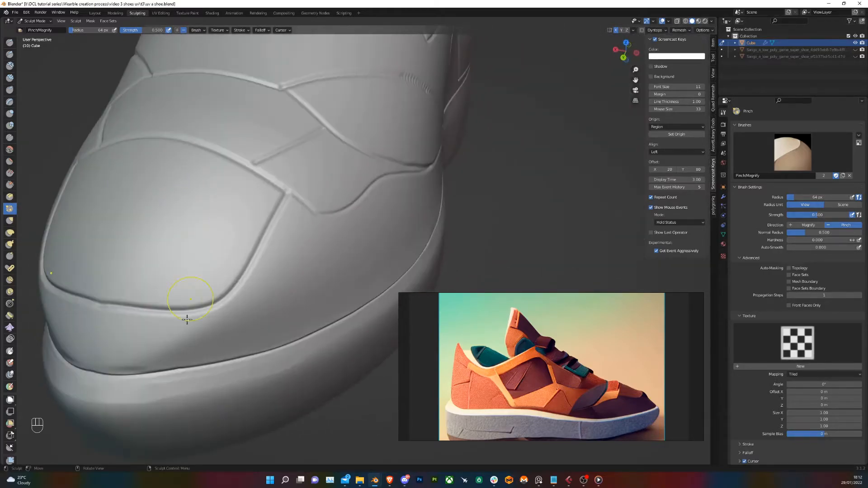
{"action": "left_click_drag", "start_coordinate": [93, 367], "coordinate": [109, 372]}
Pinch the outline seam of the toe cap panel, including its side, lower corner and upper edge
{"action": "middle_click_drag", "start_coordinate": [206, 317], "coordinate": [262, 322], "text": "shift"}
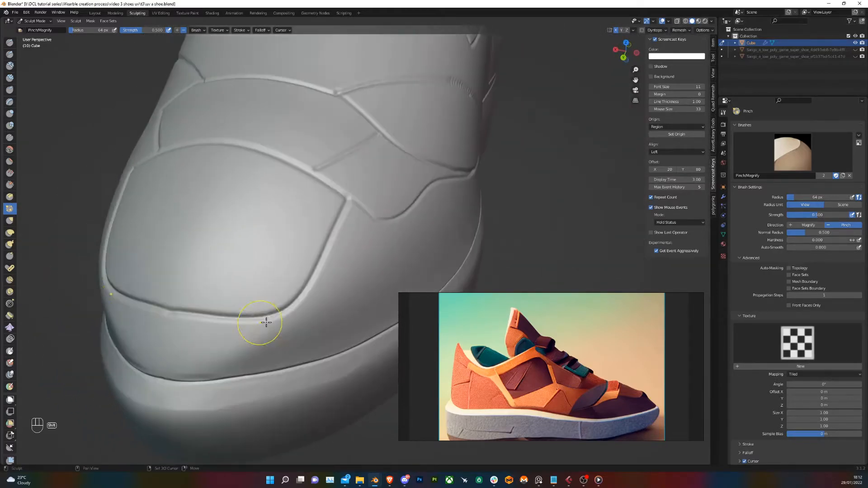
{"action": "left_click_drag", "start_coordinate": [344, 208], "coordinate": [296, 294]}
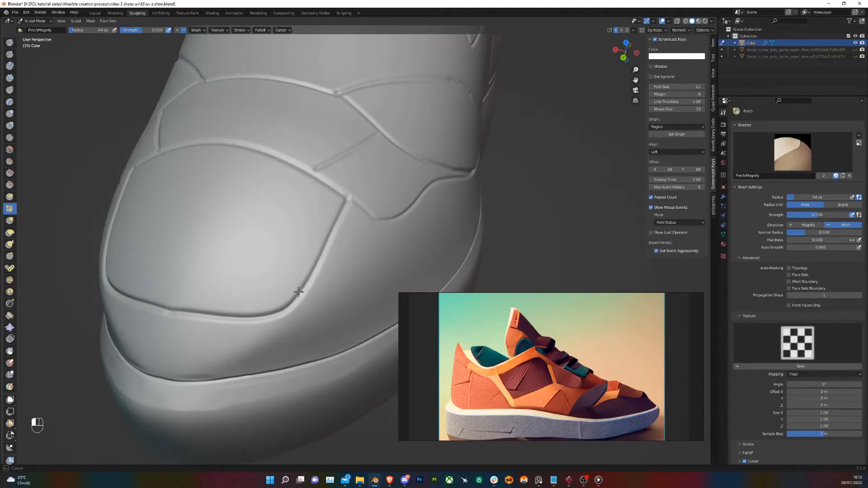
{"action": "mouse_move", "coordinate": [330, 244]}
{"action": "left_mouse_down"}
{"action": "mouse_move", "coordinate": [343, 215]}
{"action": "mouse_move", "coordinate": [308, 278]}
{"action": "left_mouse_up"}
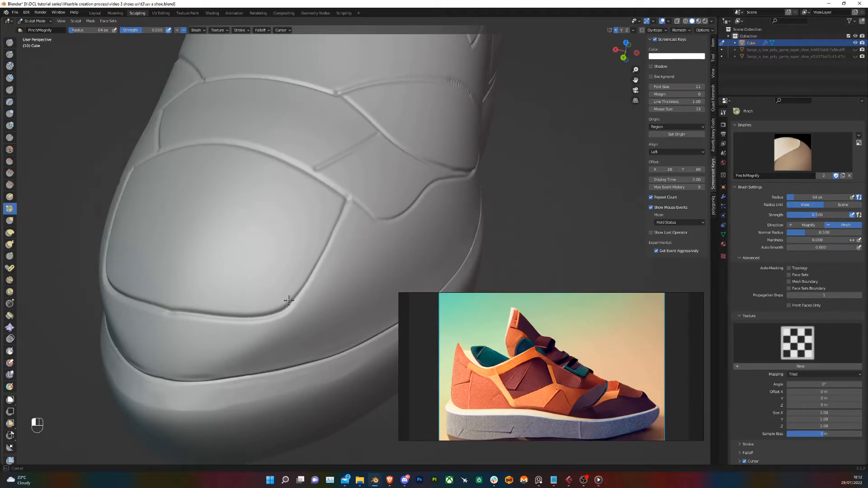
{"action": "mouse_move", "coordinate": [283, 309]}
{"action": "left_mouse_down"}
{"action": "mouse_move", "coordinate": [176, 312]}
{"action": "mouse_move", "coordinate": [261, 320]}
{"action": "mouse_move", "coordinate": [302, 298]}
{"action": "left_mouse_up"}
{"action": "mouse_move", "coordinate": [327, 246]}
{"action": "middle_mouse_down"}
{"action": "mouse_move", "coordinate": [380, 264]}
{"action": "mouse_move", "coordinate": [304, 329]}
{"action": "middle_mouse_up"}
{"action": "left_click_drag", "start_coordinate": [306, 337], "coordinate": [332, 323]}
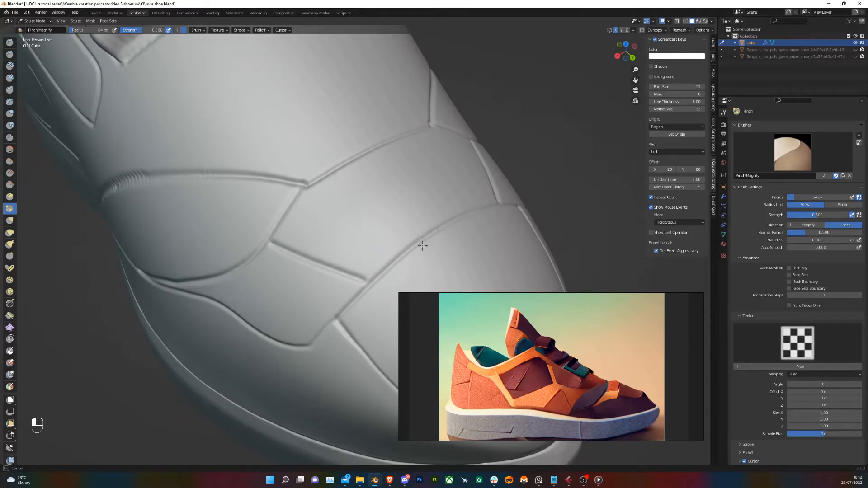
{"action": "mouse_move", "coordinate": [305, 346]}
{"action": "middle_mouse_down"}
{"action": "mouse_move", "coordinate": [355, 310]}
{"action": "mouse_move", "coordinate": [471, 184]}
{"action": "middle_mouse_up"}
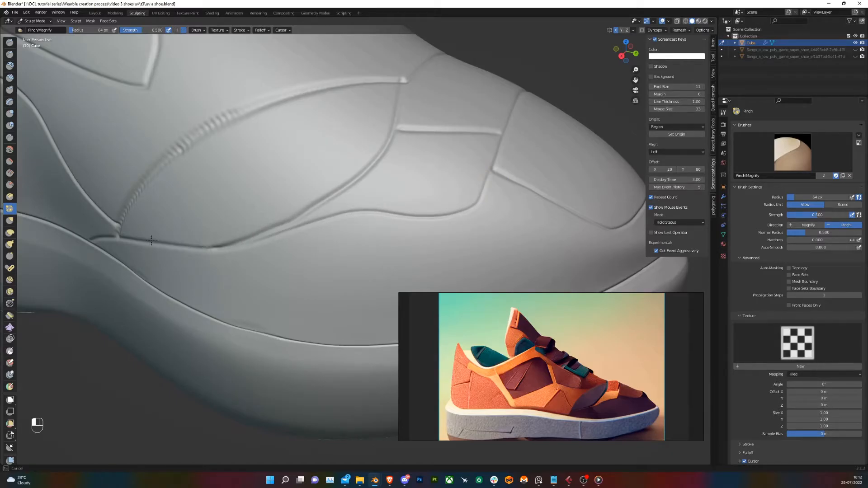
Pinch the forefoot side panel's lower seam and continue along the wavy seam towards the toe cap
{"action": "mouse_move", "coordinate": [97, 241]}
{"action": "middle_mouse_down"}
{"action": "mouse_move", "coordinate": [199, 231]}
{"action": "mouse_move", "coordinate": [155, 236]}
{"action": "middle_mouse_up"}
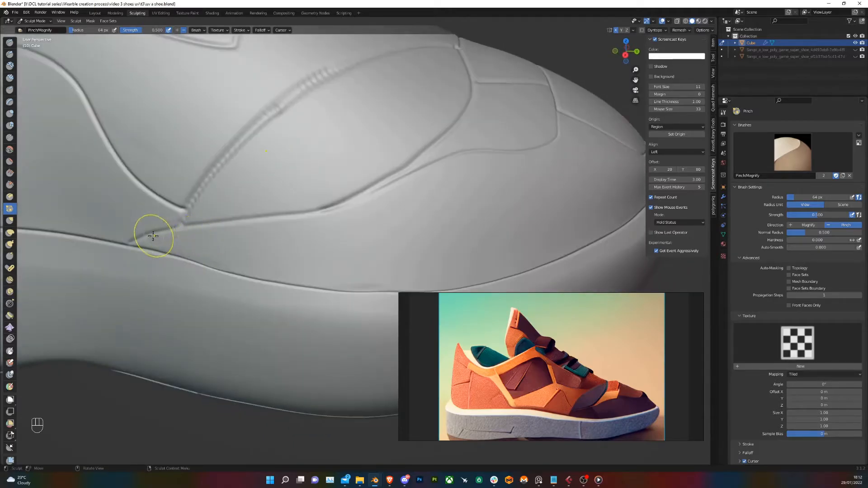
{"action": "left_click_drag", "start_coordinate": [182, 231], "coordinate": [184, 232]}
{"action": "mouse_move", "coordinate": [179, 231]}
{"action": "left_mouse_down"}
{"action": "mouse_move", "coordinate": [277, 219]}
{"action": "mouse_move", "coordinate": [383, 191]}
{"action": "left_mouse_up"}
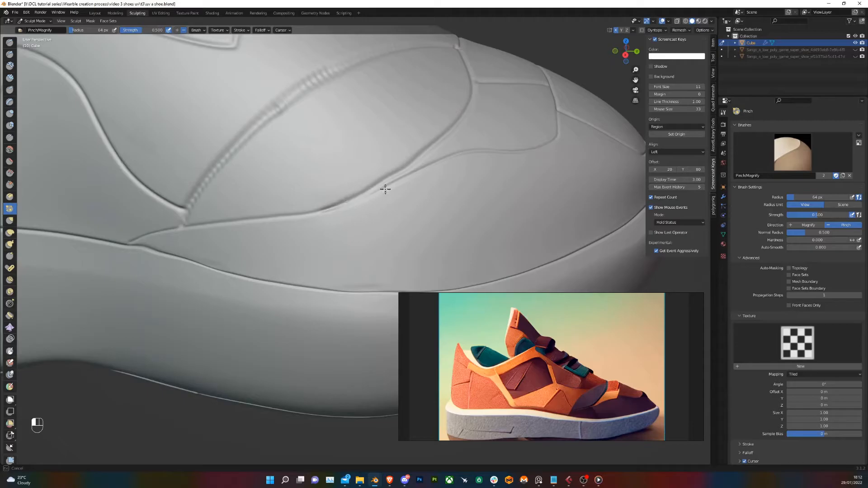
{"action": "left_click_drag", "start_coordinate": [486, 154], "coordinate": [535, 149]}
Pinch the short cross seam behind the toe cap, then the front and lower seams of the forefoot side panel
{"action": "middle_click_drag", "start_coordinate": [535, 149], "coordinate": [488, 177]}
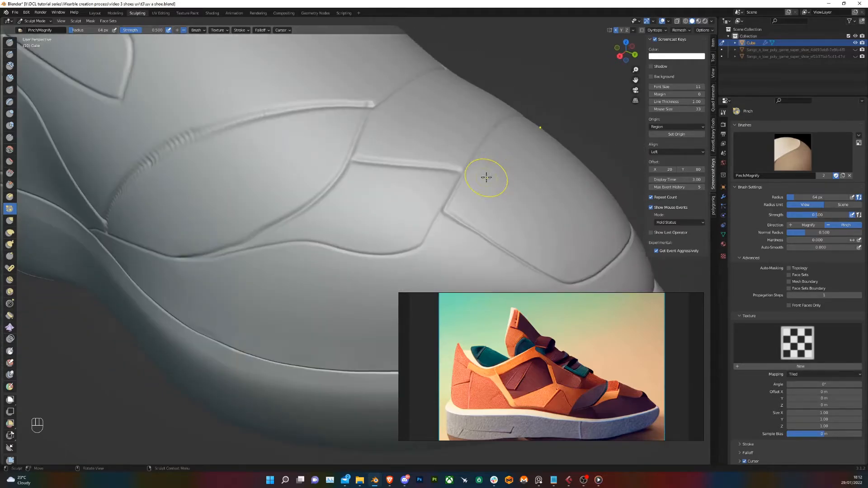
{"action": "left_click_drag", "start_coordinate": [461, 170], "coordinate": [410, 168]}
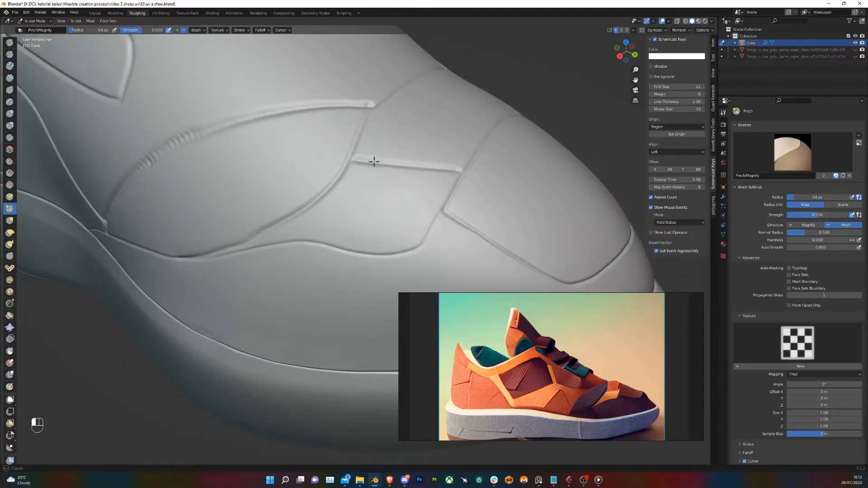
{"action": "mouse_move", "coordinate": [354, 161]}
{"action": "left_mouse_down"}
{"action": "mouse_move", "coordinate": [365, 110]}
{"action": "mouse_move", "coordinate": [351, 153]}
{"action": "left_mouse_up"}
{"action": "left_click_drag", "start_coordinate": [202, 256], "coordinate": [194, 257]}
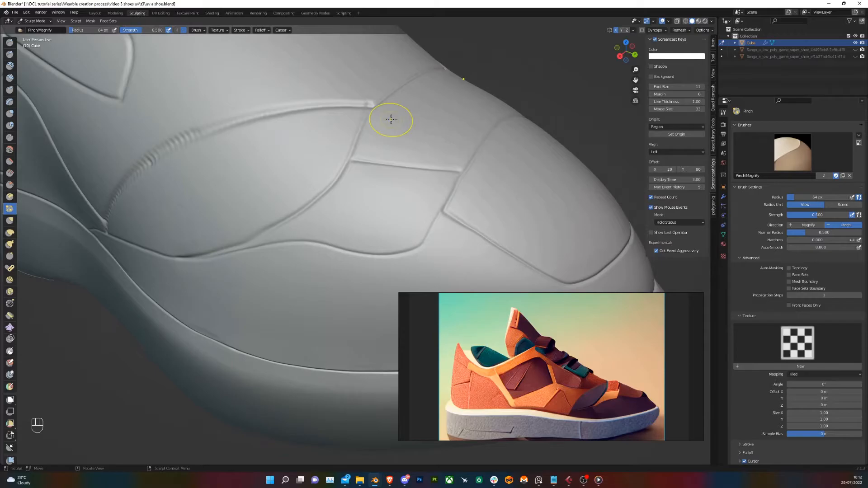
{"action": "left_click_drag", "start_coordinate": [367, 112], "coordinate": [361, 131]}
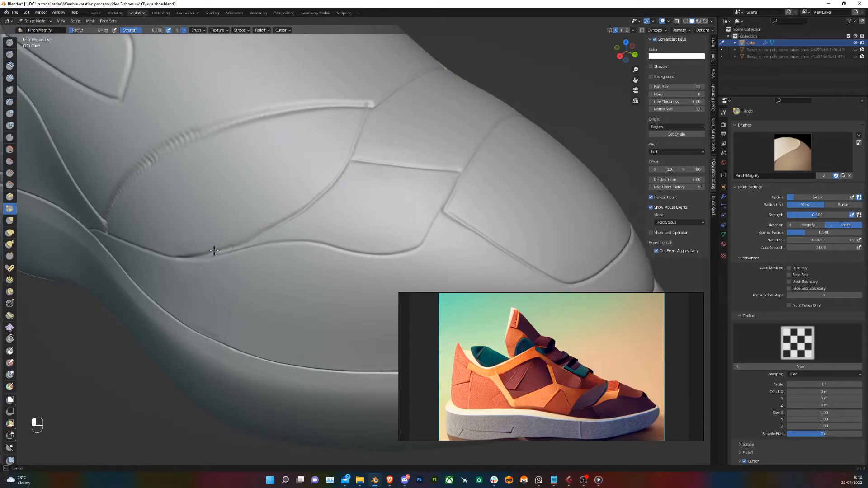
{"action": "left_click_drag", "start_coordinate": [193, 256], "coordinate": [177, 258]}
Set the Pinch radius to 129 px and pinch the jagged upper curved seam of the forefoot side panel
{"action": "middle_click_drag", "start_coordinate": [169, 219], "coordinate": [196, 220]}
{"action": "left_click_drag", "start_coordinate": [438, 126], "coordinate": [356, 152]}
{"action": "right_click", "coordinate": [246, 205]}
{"action": "mouse_move", "coordinate": [229, 216]}
{"action": "left_mouse_down"}
{"action": "mouse_move", "coordinate": [223, 205]}
{"action": "mouse_move", "coordinate": [231, 205]}
{"action": "left_mouse_up"}
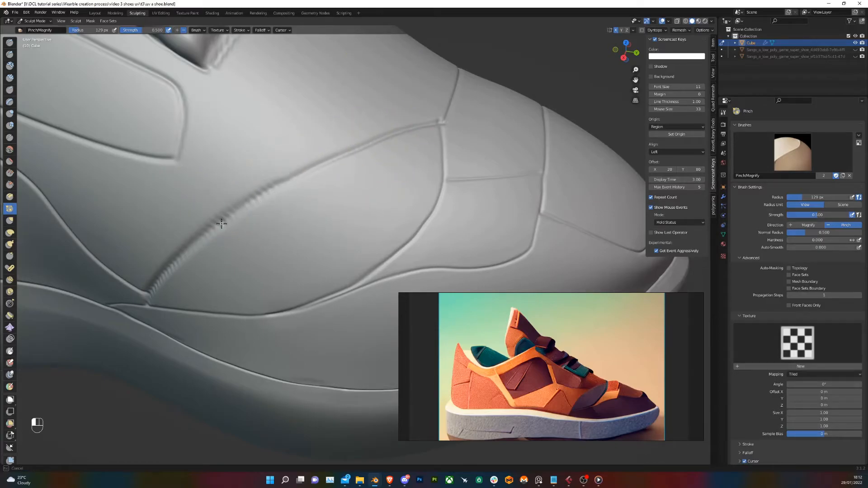
{"action": "mouse_move", "coordinate": [256, 211]}
{"action": "left_mouse_down"}
{"action": "mouse_move", "coordinate": [196, 251]}
{"action": "mouse_move", "coordinate": [324, 171]}
{"action": "mouse_move", "coordinate": [227, 215]}
{"action": "left_mouse_up"}
{"action": "mouse_move", "coordinate": [171, 268]}
{"action": "left_mouse_down"}
{"action": "mouse_move", "coordinate": [156, 286]}
{"action": "mouse_move", "coordinate": [234, 221]}
{"action": "left_mouse_up"}
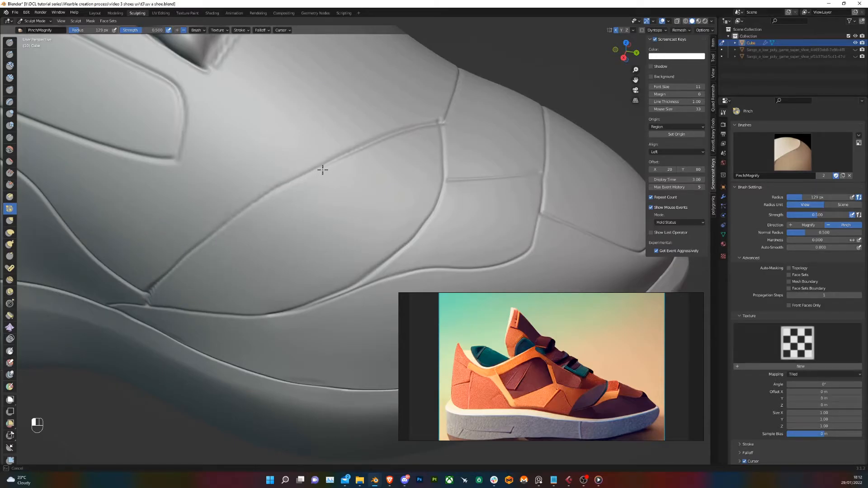
{"action": "left_click_drag", "start_coordinate": [433, 125], "coordinate": [368, 153]}
Reduce the Pinch radius to 95 px and sharpen the forefoot panel's front and lower seams, including from the shoe's opposite side
{"action": "right_click", "coordinate": [398, 153]}
{"action": "mouse_move", "coordinate": [367, 148]}
{"action": "middle_mouse_down"}
{"action": "mouse_move", "coordinate": [407, 155]}
{"action": "mouse_move", "coordinate": [339, 188]}
{"action": "middle_mouse_up"}
{"action": "left_click_drag", "start_coordinate": [364, 206], "coordinate": [310, 229]}
{"action": "mouse_move", "coordinate": [310, 229]}
{"action": "middle_mouse_down"}
{"action": "mouse_move", "coordinate": [348, 207]}
{"action": "mouse_move", "coordinate": [264, 198]}
{"action": "middle_mouse_up"}
{"action": "scroll", "coordinate": [264, 198], "scroll_direction": "up", "scroll_amount": 5}
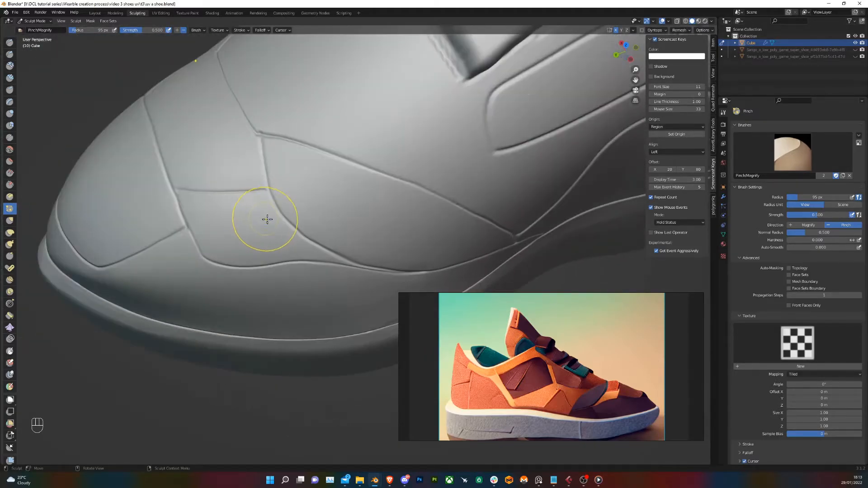
{"action": "left_click_drag", "start_coordinate": [260, 154], "coordinate": [266, 177]}
{"action": "mouse_move", "coordinate": [319, 238]}
{"action": "left_mouse_down"}
{"action": "mouse_move", "coordinate": [372, 264]}
{"action": "mouse_move", "coordinate": [418, 268]}
{"action": "left_mouse_up"}
Pinch the wavy seam behind the forefoot panel up to its peak and down the adjoining slanted edge
{"action": "middle_click_drag", "start_coordinate": [304, 220], "coordinate": [407, 214]}
{"action": "middle_click_drag", "start_coordinate": [354, 203], "coordinate": [411, 164]}
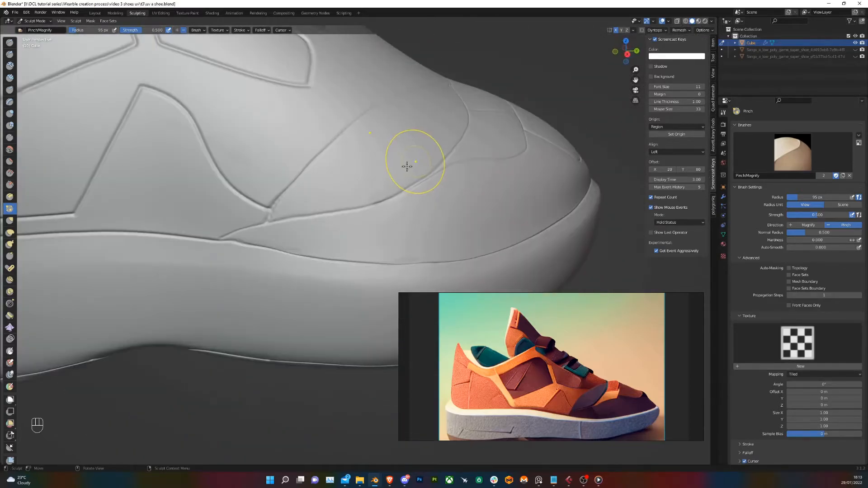
{"action": "middle_click_drag", "start_coordinate": [311, 184], "coordinate": [393, 202], "text": "shift"}
{"action": "left_click_drag", "start_coordinate": [349, 225], "coordinate": [294, 190]}
{"action": "left_click_drag", "start_coordinate": [329, 215], "coordinate": [297, 176]}
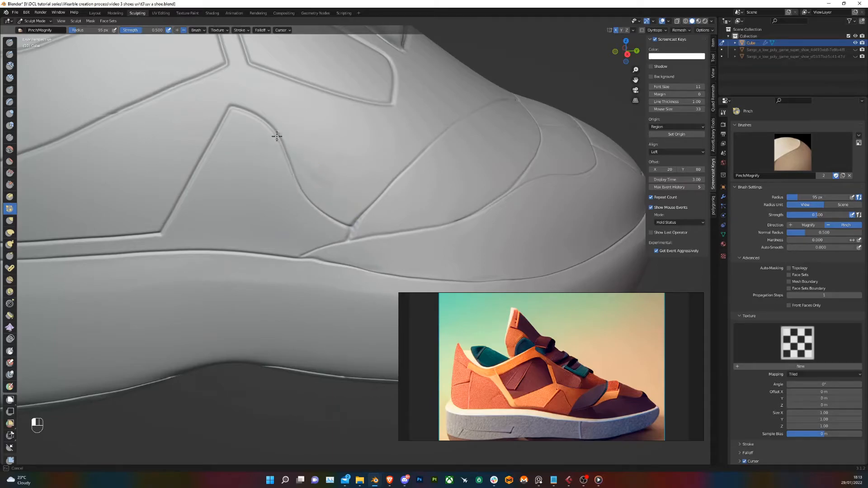
{"action": "left_click_drag", "start_coordinate": [261, 121], "coordinate": [229, 108]}
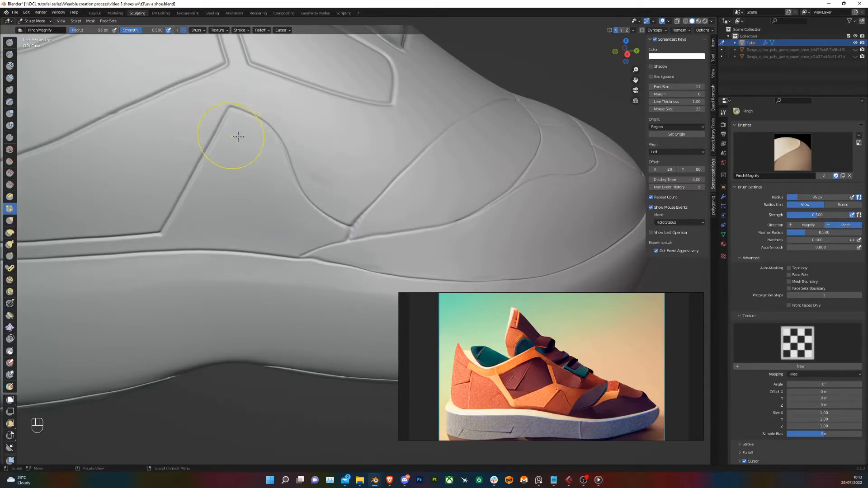
{"action": "middle_click_drag", "start_coordinate": [223, 135], "coordinate": [313, 140], "text": "shift"}
{"action": "mouse_move", "coordinate": [311, 132]}
{"action": "left_mouse_down"}
{"action": "mouse_move", "coordinate": [255, 225]}
{"action": "mouse_move", "coordinate": [299, 154]}
{"action": "left_mouse_up"}
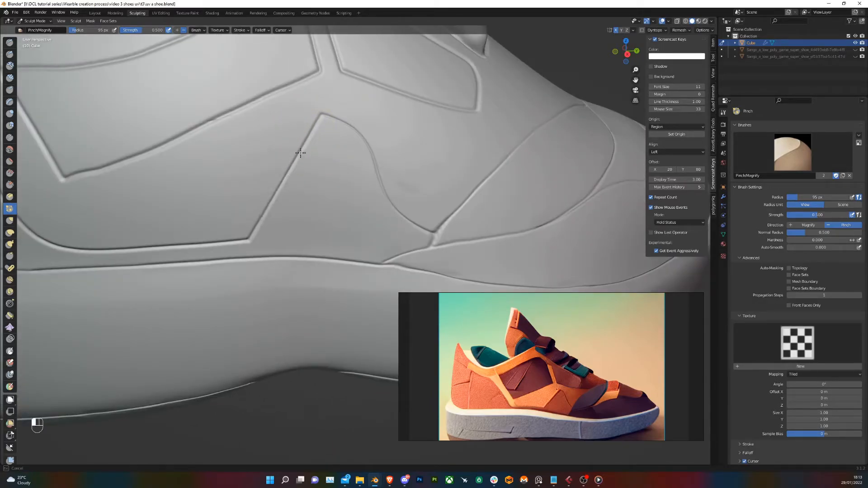
{"action": "left_click_drag", "start_coordinate": [320, 121], "coordinate": [321, 116]}
Pinch the midfoot seam running above the sole towards the heel, reducing the brush radius to 58 px
{"action": "middle_click_drag", "start_coordinate": [169, 243], "coordinate": [312, 188], "text": "shift"}
{"action": "left_click_drag", "start_coordinate": [382, 183], "coordinate": [186, 187]}
{"action": "right_click", "coordinate": [184, 187]}
{"action": "left_click_drag", "start_coordinate": [188, 164], "coordinate": [225, 194]}
{"action": "left_click_drag", "start_coordinate": [173, 156], "coordinate": [181, 172]}
Pinch the rear side seam where it rises from the sole and curves up towards the heel
{"action": "mouse_move", "coordinate": [183, 174]}
{"action": "middle_mouse_down"}
{"action": "mouse_move", "coordinate": [205, 181]}
{"action": "mouse_move", "coordinate": [178, 141]}
{"action": "mouse_move", "coordinate": [339, 190]}
{"action": "mouse_move", "coordinate": [323, 235]}
{"action": "mouse_move", "coordinate": [312, 229]}
{"action": "middle_mouse_up"}
{"action": "middle_click_drag", "start_coordinate": [287, 183], "coordinate": [300, 223], "text": "shift"}
{"action": "left_click_drag", "start_coordinate": [327, 237], "coordinate": [301, 188]}
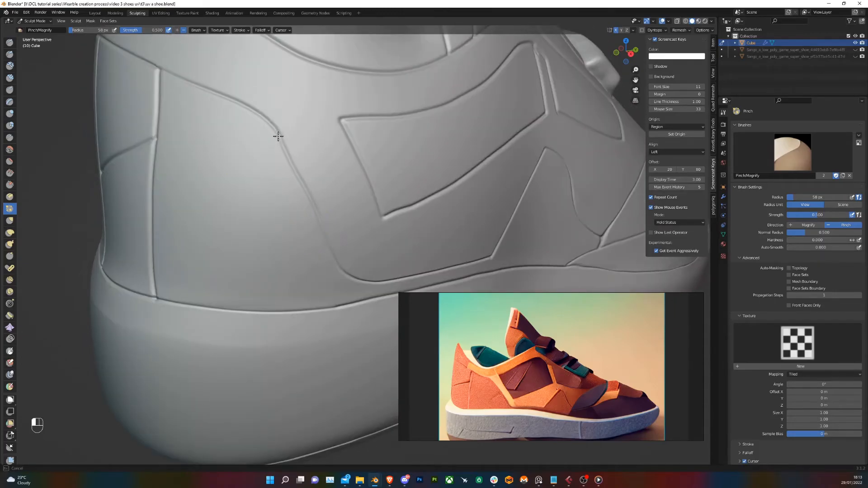
{"action": "left_click_drag", "start_coordinate": [284, 153], "coordinate": [265, 118]}
{"action": "middle_click_drag", "start_coordinate": [253, 138], "coordinate": [324, 189], "text": "shift"}
{"action": "mouse_move", "coordinate": [333, 173]}
{"action": "left_mouse_down"}
{"action": "mouse_move", "coordinate": [297, 143]}
{"action": "mouse_move", "coordinate": [243, 119]}
{"action": "left_mouse_up"}
{"action": "left_click_drag", "start_coordinate": [300, 142], "coordinate": [235, 116]}
Pinch the horizontal seam above the heel panels around the back of the shoe
{"action": "middle_click_drag", "start_coordinate": [234, 116], "coordinate": [277, 125]}
{"action": "left_click_drag", "start_coordinate": [452, 172], "coordinate": [399, 149]}
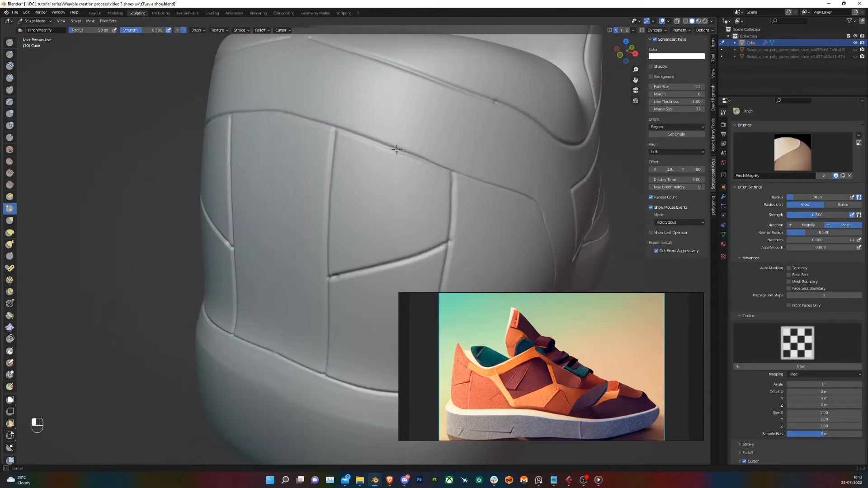
{"action": "mouse_move", "coordinate": [337, 130]}
{"action": "left_mouse_down"}
{"action": "mouse_move", "coordinate": [417, 159]}
{"action": "mouse_move", "coordinate": [351, 137]}
{"action": "left_mouse_up"}
{"action": "left_click_drag", "start_coordinate": [297, 119], "coordinate": [305, 126]}
Pinch the vertical seam on the back of the heel and the slanted seam branching off it
{"action": "mouse_move", "coordinate": [438, 191]}
{"action": "middle_mouse_down"}
{"action": "mouse_move", "coordinate": [389, 176]}
{"action": "mouse_move", "coordinate": [394, 115]}
{"action": "middle_mouse_up"}
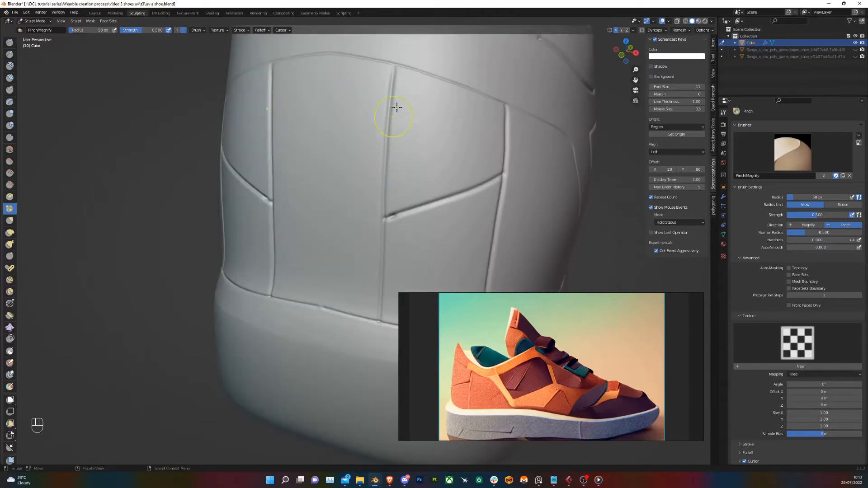
{"action": "left_click_drag", "start_coordinate": [392, 69], "coordinate": [392, 110]}
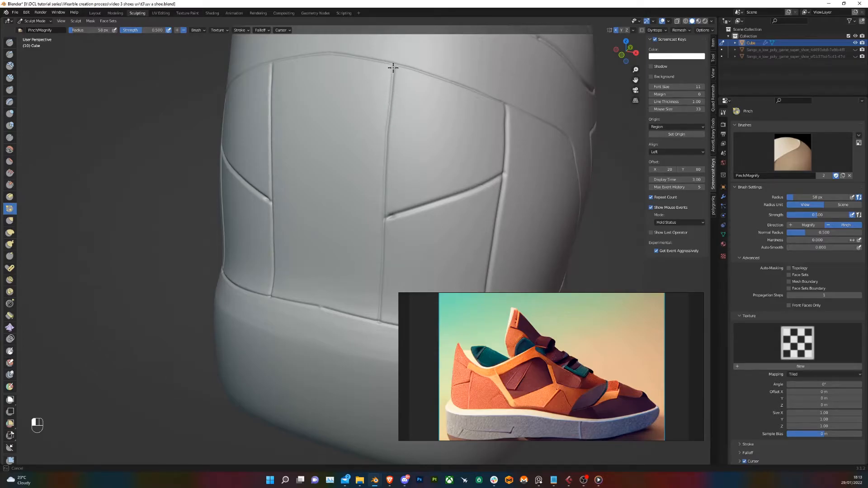
{"action": "left_click_drag", "start_coordinate": [383, 176], "coordinate": [378, 269]}
{"action": "left_click_drag", "start_coordinate": [389, 218], "coordinate": [500, 174]}
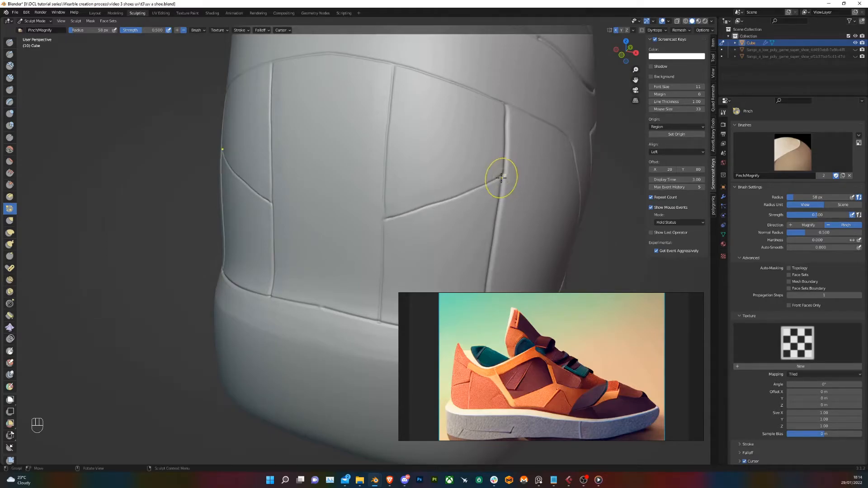
Pinch the vertical seam at the side of the heel, from the upper band down towards the sole
{"action": "middle_click_drag", "start_coordinate": [500, 175], "coordinate": [450, 155]}
{"action": "left_click_drag", "start_coordinate": [411, 81], "coordinate": [408, 125]}
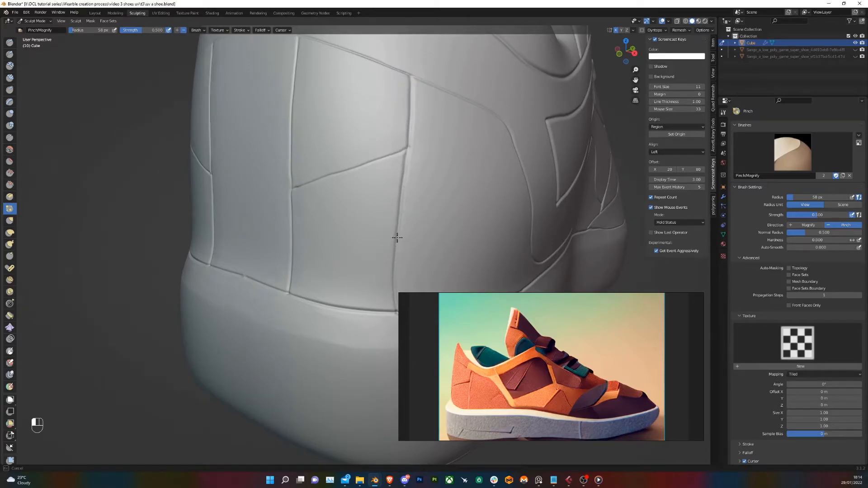
{"action": "left_click_drag", "start_coordinate": [413, 117], "coordinate": [404, 192]}
{"action": "left_click_drag", "start_coordinate": [398, 224], "coordinate": [409, 155]}
{"action": "left_click_drag", "start_coordinate": [412, 80], "coordinate": [413, 93]}
Close the gap in the collar seam at the back of the heel using Draw Sharp with a 14 px radius
{"action": "scroll", "coordinate": [392, 132], "scroll_direction": "down", "scroll_amount": 5}
{"action": "mouse_move", "coordinate": [398, 135]}
{"action": "middle_mouse_down"}
{"action": "mouse_move", "coordinate": [454, 156]}
{"action": "mouse_move", "coordinate": [474, 214]}
{"action": "mouse_move", "coordinate": [520, 240]}
{"action": "mouse_move", "coordinate": [463, 215]}
{"action": "mouse_move", "coordinate": [477, 219]}
{"action": "middle_mouse_up"}
{"action": "scroll", "coordinate": [474, 215], "scroll_direction": "up", "scroll_amount": 2}
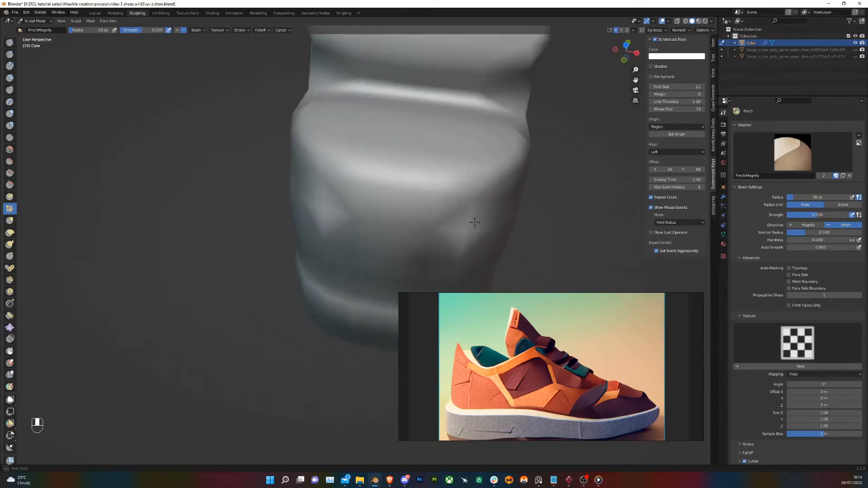
{"action": "left_click", "coordinate": [9, 54]}
{"action": "scroll", "coordinate": [373, 184], "scroll_direction": "up", "scroll_amount": 2}
{"action": "left_click_drag", "start_coordinate": [407, 124], "coordinate": [455, 118]}
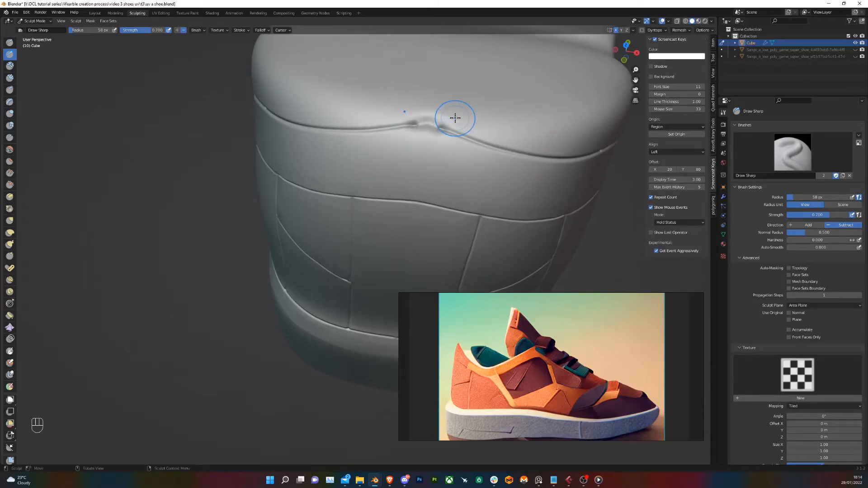
{"action": "key", "text": "ctrl+z"}
{"action": "right_click", "coordinate": [397, 121]}
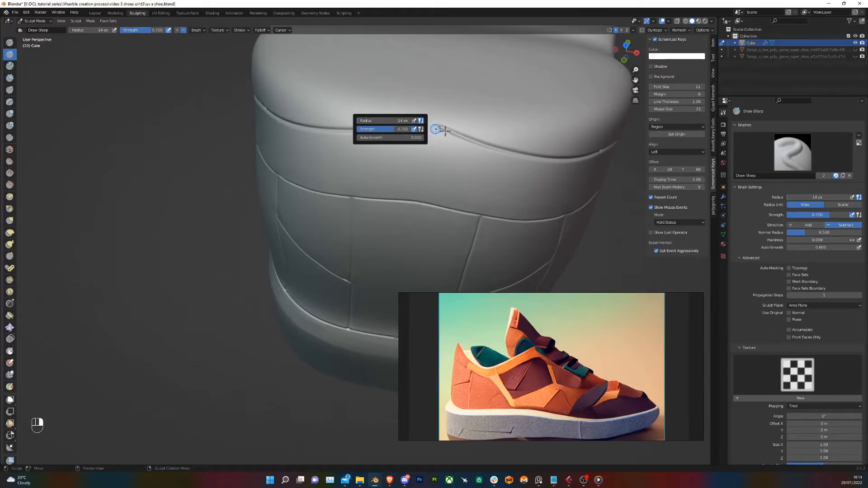
{"action": "left_click", "coordinate": [444, 130]}
{"action": "left_click_drag", "start_coordinate": [444, 130], "coordinate": [433, 127]}
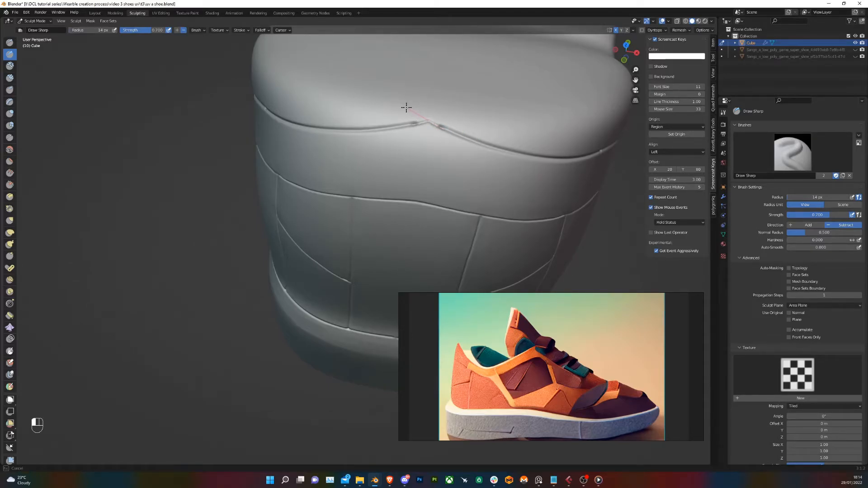
{"action": "left_click_drag", "start_coordinate": [455, 139], "coordinate": [457, 139]}
Switch to the Pinch brush with a 35 px radius and sharpen the collar seam around the back of the heel
{"action": "left_click", "coordinate": [10, 208]}
{"action": "right_click", "coordinate": [434, 119]}
{"action": "mouse_move", "coordinate": [417, 126]}
{"action": "left_mouse_down"}
{"action": "mouse_move", "coordinate": [430, 122]}
{"action": "mouse_move", "coordinate": [540, 159]}
{"action": "left_mouse_up"}
{"action": "mouse_move", "coordinate": [540, 159]}
{"action": "middle_mouse_down"}
{"action": "mouse_move", "coordinate": [505, 143]}
{"action": "mouse_move", "coordinate": [442, 143]}
{"action": "mouse_move", "coordinate": [373, 157]}
{"action": "mouse_move", "coordinate": [365, 141]}
{"action": "middle_mouse_up"}
{"action": "mouse_move", "coordinate": [333, 108]}
{"action": "left_mouse_down"}
{"action": "mouse_move", "coordinate": [459, 155]}
{"action": "mouse_move", "coordinate": [432, 153]}
{"action": "left_mouse_up"}
{"action": "middle_click_drag", "start_coordinate": [433, 153], "coordinate": [403, 149]}
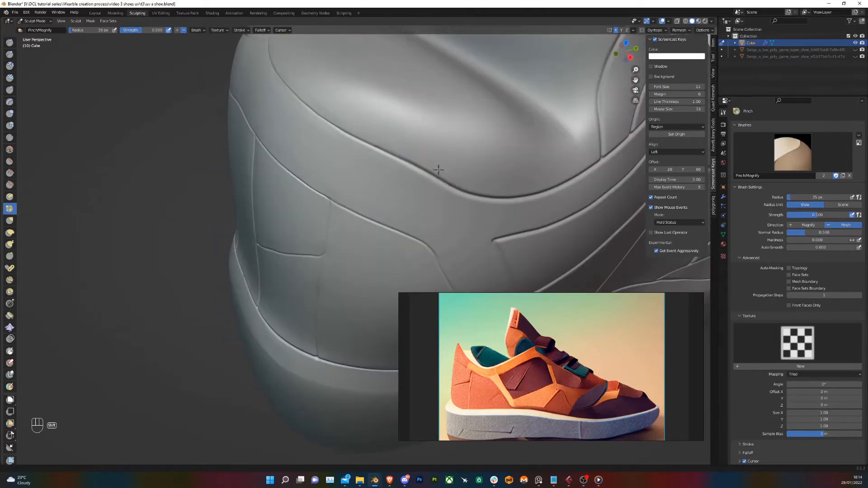
{"action": "middle_click_drag", "start_coordinate": [455, 173], "coordinate": [405, 154], "text": "shift"}
{"action": "mouse_move", "coordinate": [276, 76]}
{"action": "left_mouse_down"}
{"action": "mouse_move", "coordinate": [359, 121]}
{"action": "mouse_move", "coordinate": [345, 113]}
{"action": "mouse_move", "coordinate": [440, 150]}
{"action": "mouse_move", "coordinate": [478, 149]}
{"action": "left_mouse_up"}
Pinch the collar seam along the side of the shoe, from the lacing area back below the ankle opening
{"action": "mouse_move", "coordinate": [486, 149]}
{"action": "middle_mouse_down"}
{"action": "mouse_move", "coordinate": [442, 139]}
{"action": "mouse_move", "coordinate": [382, 164]}
{"action": "middle_mouse_up"}
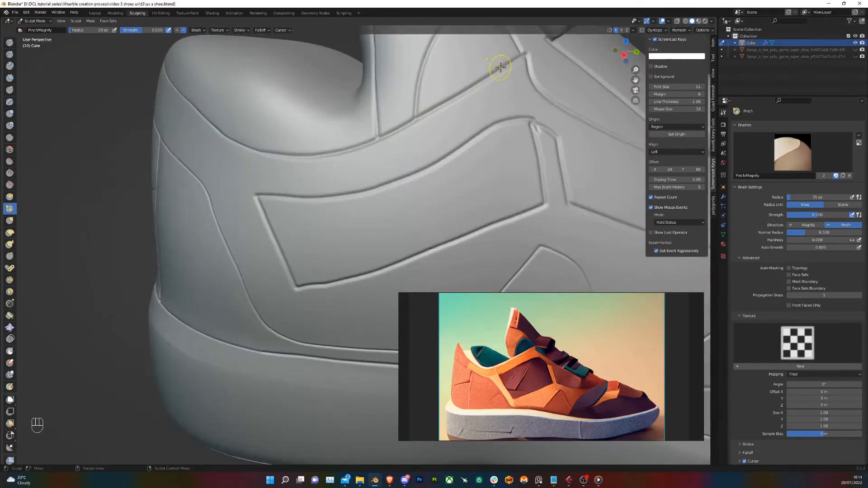
{"action": "left_click_drag", "start_coordinate": [530, 58], "coordinate": [509, 68]}
{"action": "left_click_drag", "start_coordinate": [465, 96], "coordinate": [431, 115]}
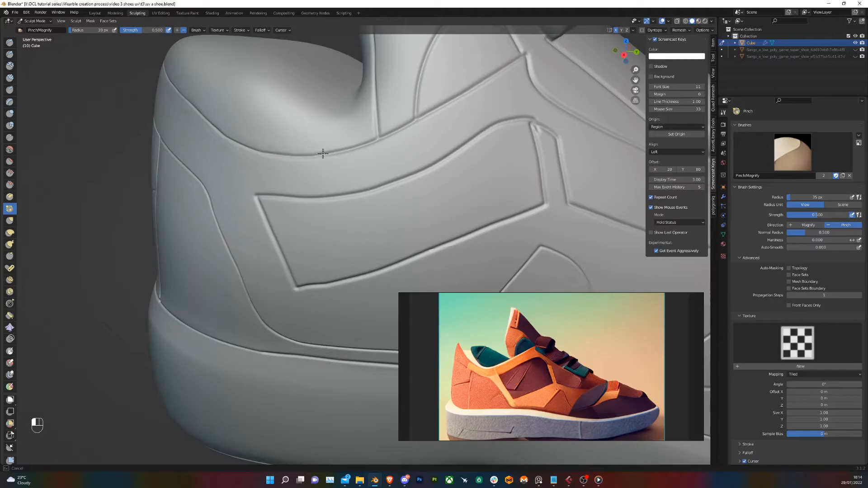
{"action": "left_click_drag", "start_coordinate": [305, 149], "coordinate": [412, 122]}
{"action": "mouse_move", "coordinate": [481, 75]}
{"action": "left_mouse_down"}
{"action": "mouse_move", "coordinate": [470, 156]}
{"action": "mouse_move", "coordinate": [532, 120]}
{"action": "mouse_move", "coordinate": [369, 191]}
{"action": "left_mouse_up"}
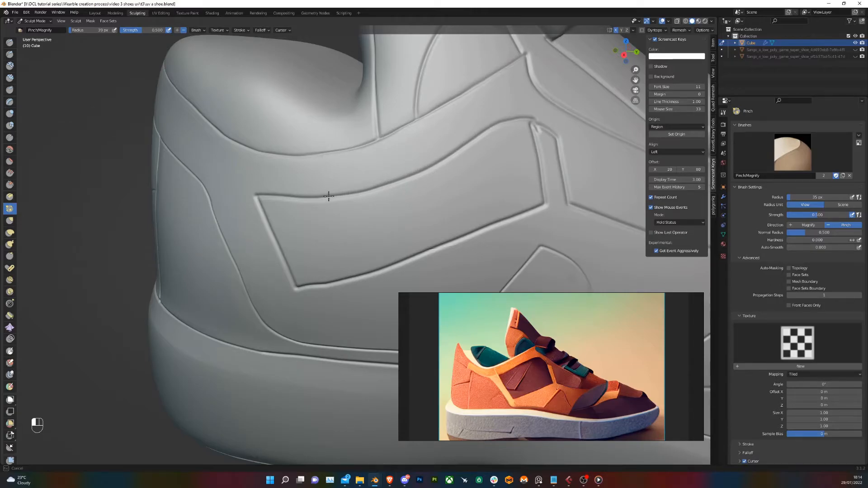
Pinch the outline of the long midfoot side panel, including its upper, rear, lower and front edges
{"action": "left_click_drag", "start_coordinate": [282, 200], "coordinate": [339, 198]}
{"action": "left_click_drag", "start_coordinate": [474, 143], "coordinate": [514, 124]}
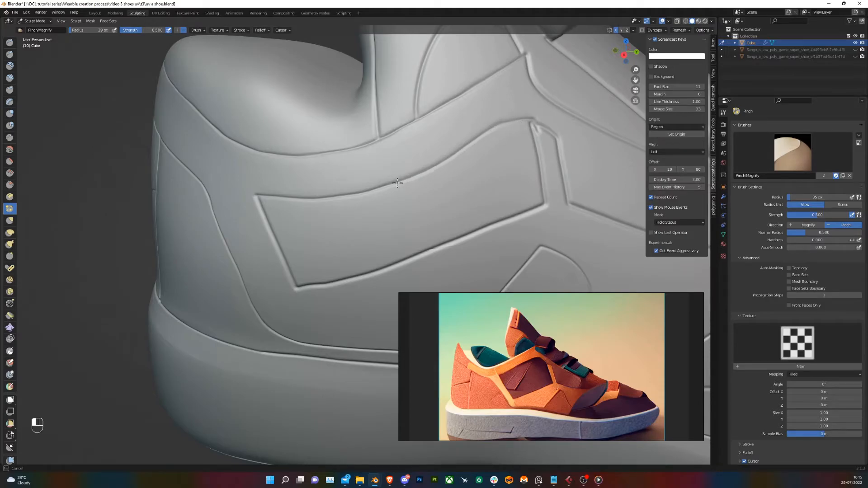
{"action": "mouse_move", "coordinate": [270, 198]}
{"action": "left_mouse_down"}
{"action": "mouse_move", "coordinate": [254, 196]}
{"action": "mouse_move", "coordinate": [267, 223]}
{"action": "left_mouse_up"}
{"action": "left_click_drag", "start_coordinate": [345, 279], "coordinate": [524, 216]}
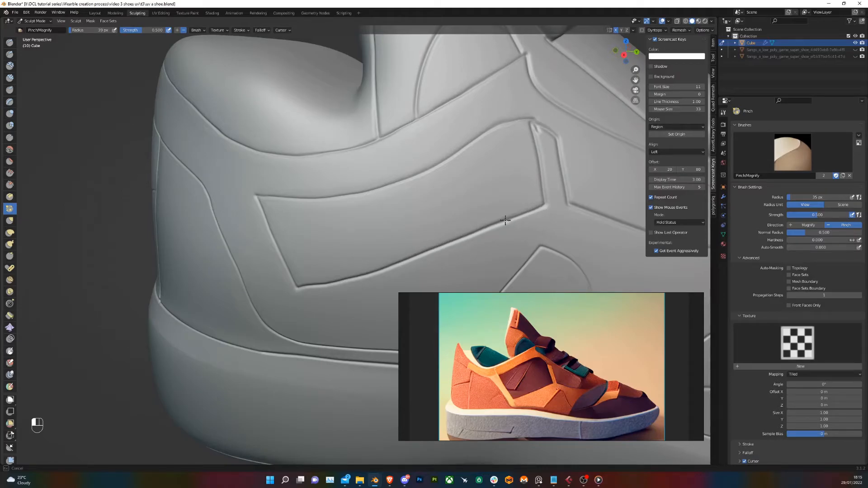
{"action": "mouse_move", "coordinate": [302, 286]}
{"action": "left_mouse_down"}
{"action": "mouse_move", "coordinate": [414, 260]}
{"action": "mouse_move", "coordinate": [533, 212]}
{"action": "left_mouse_up"}
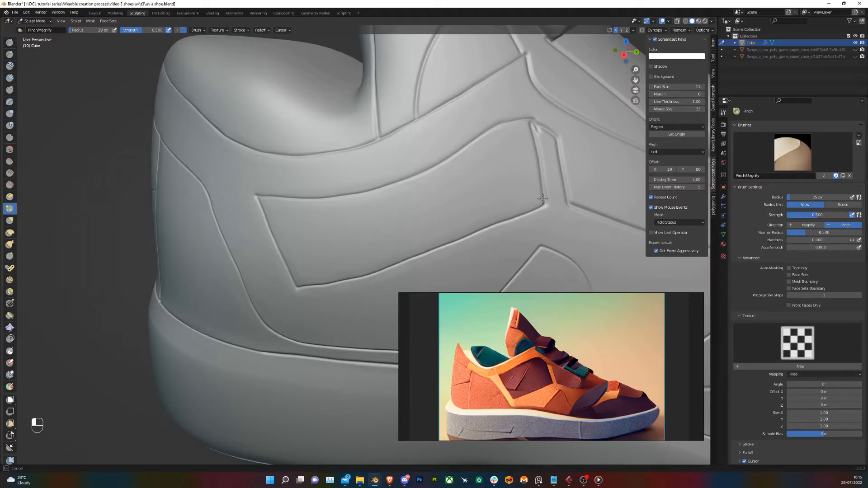
{"action": "mouse_move", "coordinate": [534, 125]}
{"action": "left_mouse_down"}
{"action": "mouse_move", "coordinate": [551, 167]}
{"action": "mouse_move", "coordinate": [533, 126]}
{"action": "mouse_move", "coordinate": [542, 175]}
{"action": "mouse_move", "coordinate": [533, 128]}
{"action": "mouse_move", "coordinate": [557, 133]}
{"action": "mouse_move", "coordinate": [569, 209]}
{"action": "left_mouse_up"}
Pinch the lower edge and rounded front end of the side panel beside the laces
{"action": "middle_click_drag", "start_coordinate": [569, 212], "coordinate": [375, 159], "text": "shift"}
{"action": "mouse_move", "coordinate": [299, 119]}
{"action": "left_mouse_down"}
{"action": "mouse_move", "coordinate": [449, 164]}
{"action": "mouse_move", "coordinate": [458, 154]}
{"action": "left_mouse_up"}
{"action": "left_click_drag", "start_coordinate": [462, 121], "coordinate": [456, 102]}
{"action": "mouse_move", "coordinate": [459, 121]}
{"action": "middle_mouse_down"}
{"action": "mouse_move", "coordinate": [459, 134]}
{"action": "mouse_move", "coordinate": [432, 161]}
{"action": "middle_mouse_up"}
{"action": "left_click_drag", "start_coordinate": [450, 201], "coordinate": [452, 216]}
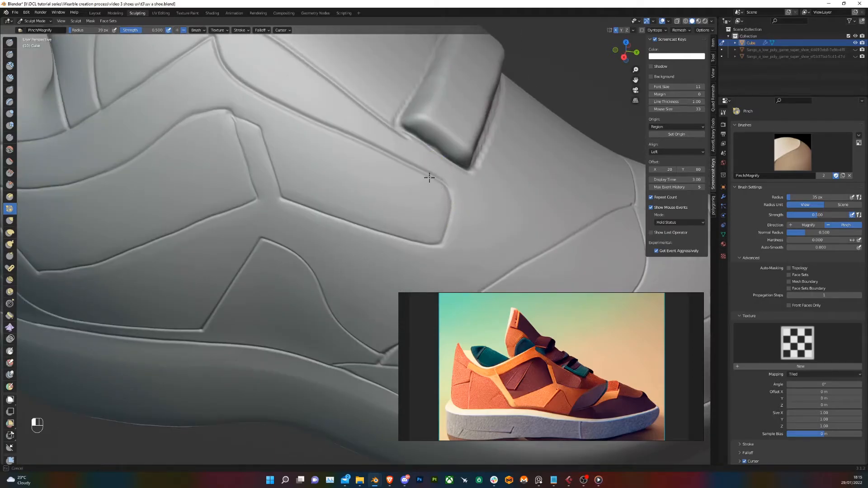
Pinch the long upper seam of the panel beside the laces, from its front corner back to the collar seam
{"action": "left_click_drag", "start_coordinate": [365, 151], "coordinate": [292, 108]}
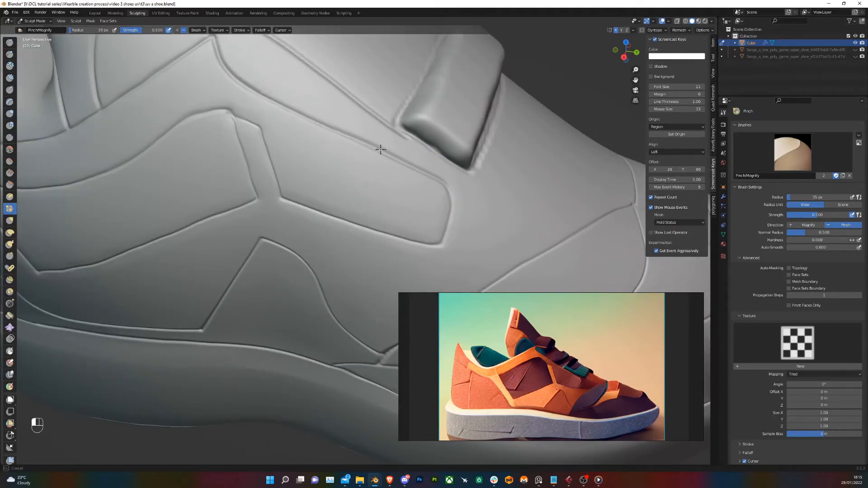
{"action": "left_click_drag", "start_coordinate": [287, 111], "coordinate": [229, 70]}
{"action": "mouse_move", "coordinate": [211, 42]}
{"action": "left_mouse_down"}
{"action": "mouse_move", "coordinate": [279, 97]}
{"action": "mouse_move", "coordinate": [405, 163]}
{"action": "left_mouse_up"}
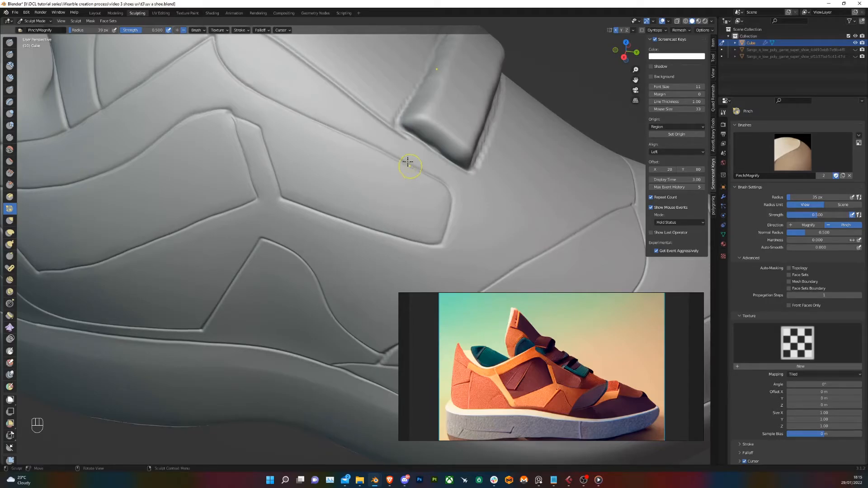
{"action": "middle_click_drag", "start_coordinate": [409, 167], "coordinate": [437, 199], "text": "shift"}
{"action": "mouse_move", "coordinate": [488, 228]}
{"action": "left_mouse_down"}
{"action": "mouse_move", "coordinate": [443, 205]}
{"action": "mouse_move", "coordinate": [297, 167]}
{"action": "left_mouse_up"}
Pinch the arched seam on the ankle panel and the collar seam running beneath it
{"action": "mouse_move", "coordinate": [296, 167]}
{"action": "middle_mouse_down"}
{"action": "mouse_move", "coordinate": [329, 163]}
{"action": "mouse_move", "coordinate": [360, 123]}
{"action": "middle_mouse_up"}
{"action": "left_click_drag", "start_coordinate": [362, 120], "coordinate": [304, 98]}
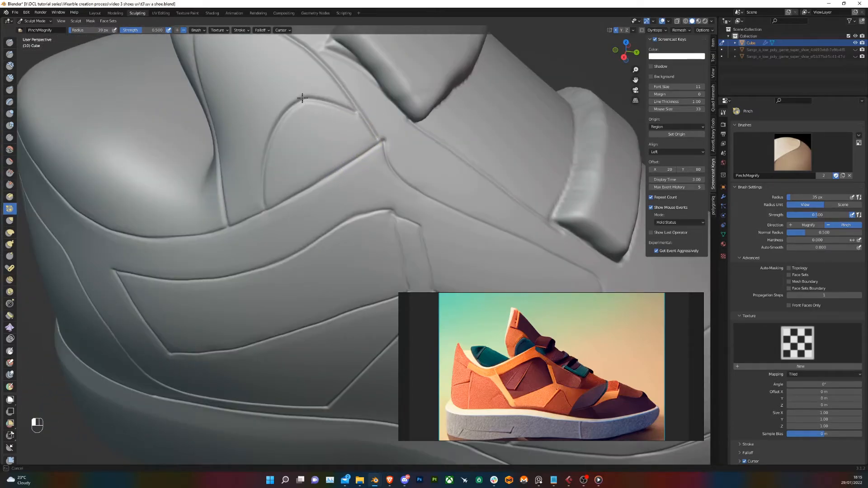
{"action": "mouse_move", "coordinate": [277, 126]}
{"action": "left_mouse_down"}
{"action": "mouse_move", "coordinate": [317, 100]}
{"action": "mouse_move", "coordinate": [278, 126]}
{"action": "mouse_move", "coordinate": [267, 193]}
{"action": "left_mouse_up"}
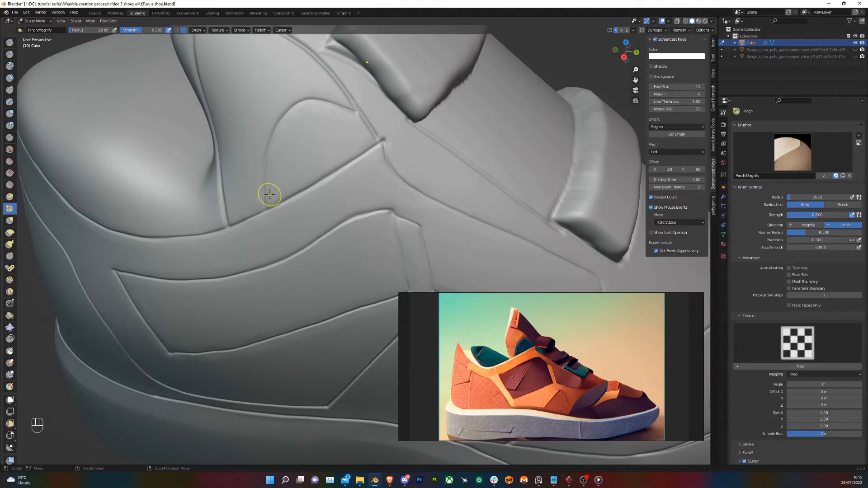
{"action": "middle_click_drag", "start_coordinate": [267, 193], "coordinate": [326, 190]}
{"action": "left_click_drag", "start_coordinate": [452, 140], "coordinate": [418, 158]}
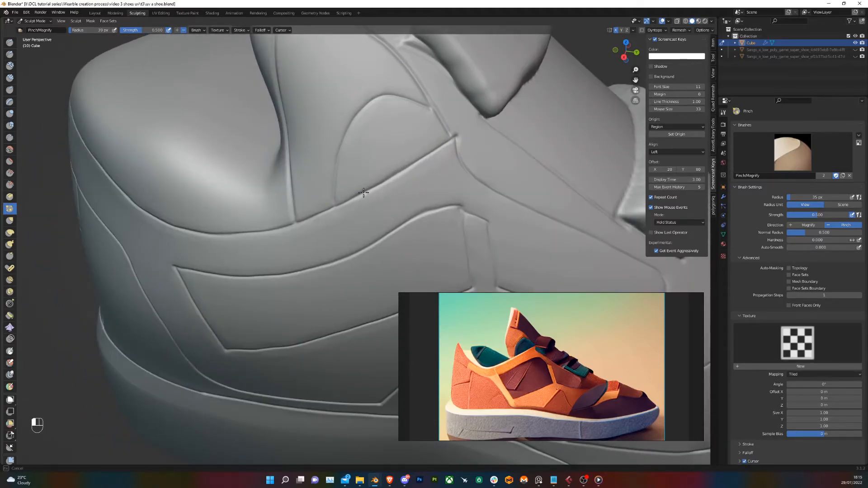
{"action": "mouse_move", "coordinate": [263, 229]}
{"action": "left_mouse_down"}
{"action": "mouse_move", "coordinate": [296, 184]}
{"action": "mouse_move", "coordinate": [289, 211]}
{"action": "left_mouse_up"}
Pinch the ankle panel's upper seams and the line along the tongue's outer edge, up towards its top
{"action": "left_click_drag", "start_coordinate": [267, 46], "coordinate": [268, 44]}
{"action": "middle_click_drag", "start_coordinate": [299, 49], "coordinate": [305, 148], "text": "shift"}
{"action": "left_click_drag", "start_coordinate": [282, 174], "coordinate": [293, 127]}
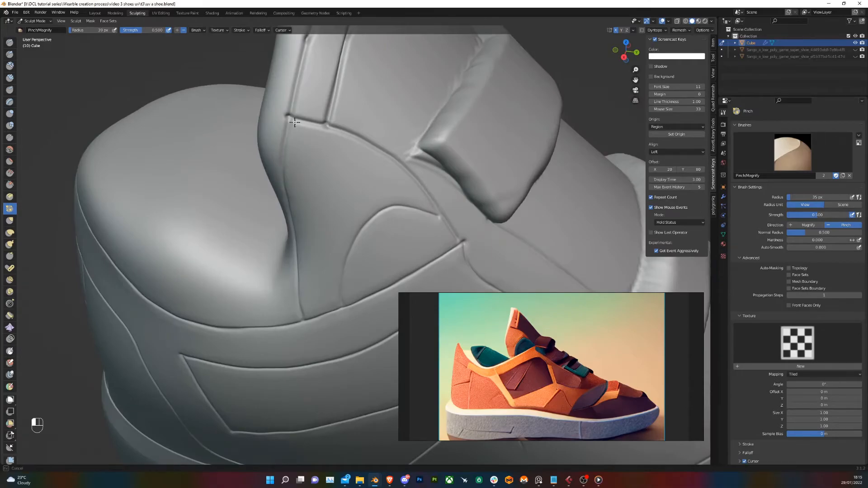
{"action": "left_click_drag", "start_coordinate": [294, 68], "coordinate": [302, 55]}
{"action": "middle_click_drag", "start_coordinate": [330, 43], "coordinate": [320, 167], "text": "shift"}
{"action": "left_click_drag", "start_coordinate": [292, 189], "coordinate": [341, 56]}
{"action": "middle_click_drag", "start_coordinate": [349, 46], "coordinate": [298, 197], "text": "shift"}
{"action": "left_click_drag", "start_coordinate": [268, 230], "coordinate": [299, 178]}
{"action": "left_click_drag", "start_coordinate": [269, 219], "coordinate": [270, 216]}
Pinch the inner border line of the tongue's edge strip along its full length, enlarging the brush partway through
{"action": "middle_click_drag", "start_coordinate": [288, 259], "coordinate": [244, 97], "text": "shift"}
{"action": "mouse_move", "coordinate": [215, 241]}
{"action": "left_mouse_down"}
{"action": "mouse_move", "coordinate": [216, 197]}
{"action": "mouse_move", "coordinate": [244, 110]}
{"action": "left_mouse_up"}
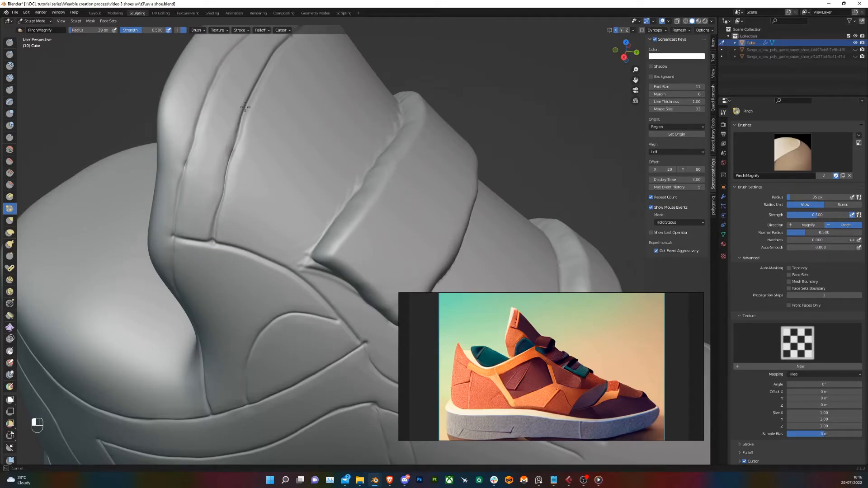
{"action": "left_click_drag", "start_coordinate": [254, 76], "coordinate": [267, 47]}
{"action": "right_click", "coordinate": [282, 125]}
{"action": "left_click_drag", "start_coordinate": [259, 117], "coordinate": [261, 117]}
{"action": "scroll", "coordinate": [284, 63], "scroll_direction": "down", "scroll_amount": 2}
{"action": "middle_click_drag", "start_coordinate": [284, 76], "coordinate": [273, 77]}
{"action": "mouse_move", "coordinate": [308, 82]}
{"action": "left_mouse_down"}
{"action": "mouse_move", "coordinate": [283, 100]}
{"action": "mouse_move", "coordinate": [219, 199]}
{"action": "left_mouse_up"}
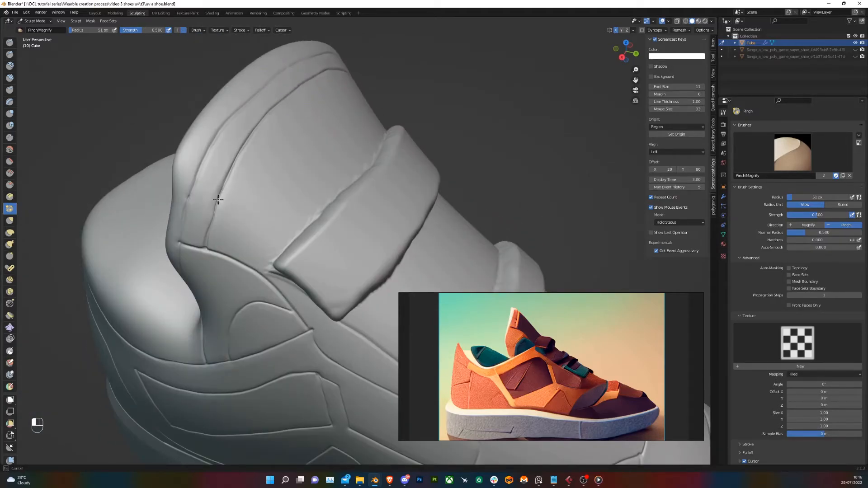
{"action": "mouse_move", "coordinate": [203, 250]}
{"action": "left_mouse_down"}
{"action": "mouse_move", "coordinate": [180, 248]}
{"action": "mouse_move", "coordinate": [249, 271]}
{"action": "mouse_move", "coordinate": [239, 269]}
{"action": "mouse_move", "coordinate": [296, 324]}
{"action": "mouse_move", "coordinate": [290, 295]}
{"action": "mouse_move", "coordinate": [198, 255]}
{"action": "left_mouse_up"}
Pinch the long seam between the upper and the sole along the shoe's side, from heel to toe
{"action": "mouse_move", "coordinate": [291, 293]}
{"action": "middle_mouse_down", "text": "shift"}
{"action": "mouse_move", "coordinate": [228, 237]}
{"action": "mouse_move", "coordinate": [185, 217]}
{"action": "middle_mouse_up", "text": "shift"}
{"action": "scroll", "coordinate": [320, 251], "scroll_direction": "down", "scroll_amount": 1}
{"action": "scroll", "coordinate": [294, 234], "scroll_direction": "down", "scroll_amount": 2}
{"action": "mouse_move", "coordinate": [320, 251]}
{"action": "middle_mouse_down"}
{"action": "mouse_move", "coordinate": [295, 235]}
{"action": "mouse_move", "coordinate": [277, 256]}
{"action": "mouse_move", "coordinate": [331, 229]}
{"action": "mouse_move", "coordinate": [357, 246]}
{"action": "mouse_move", "coordinate": [433, 232]}
{"action": "mouse_move", "coordinate": [304, 188]}
{"action": "middle_mouse_up"}
{"action": "scroll", "coordinate": [278, 256], "scroll_direction": "down", "scroll_amount": 3}
{"action": "scroll", "coordinate": [357, 246], "scroll_direction": "up", "scroll_amount": 3}
{"action": "scroll", "coordinate": [370, 237], "scroll_direction": "down", "scroll_amount": 1}
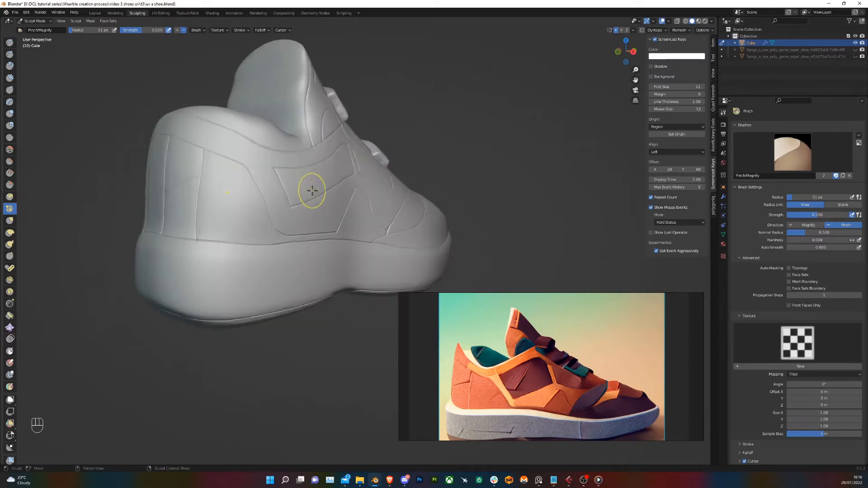
{"action": "scroll", "coordinate": [273, 190], "scroll_direction": "up", "scroll_amount": 3}
{"action": "scroll", "coordinate": [314, 233], "scroll_direction": "up", "scroll_amount": 3}
{"action": "mouse_move", "coordinate": [161, 235]}
{"action": "left_mouse_down"}
{"action": "mouse_move", "coordinate": [340, 236]}
{"action": "mouse_move", "coordinate": [556, 258]}
{"action": "left_mouse_up"}
{"action": "mouse_move", "coordinate": [556, 259]}
{"action": "middle_mouse_down"}
{"action": "mouse_move", "coordinate": [339, 217]}
{"action": "mouse_move", "coordinate": [446, 227]}
{"action": "middle_mouse_up"}
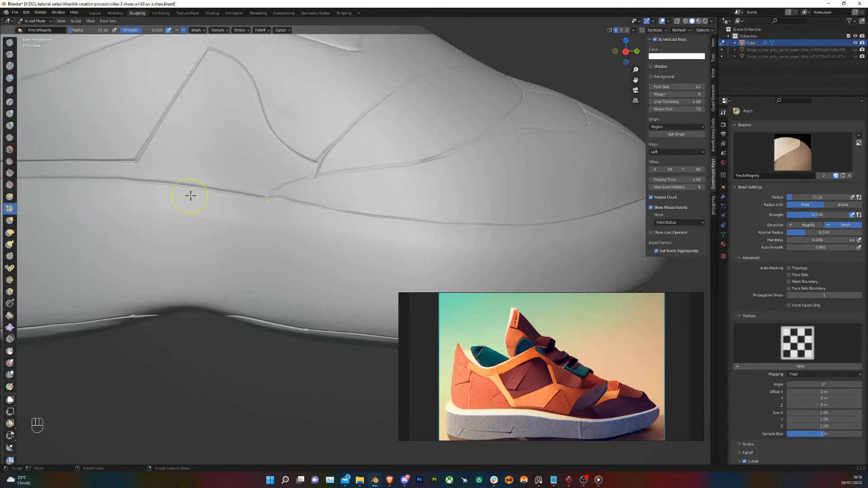
{"action": "middle_click_drag", "start_coordinate": [189, 194], "coordinate": [351, 213]}
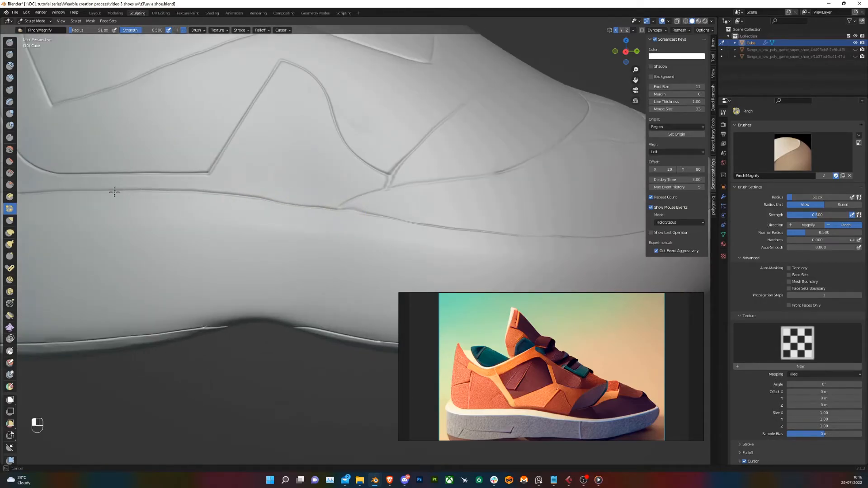
{"action": "middle_click_drag", "start_coordinate": [120, 191], "coordinate": [281, 207]}
Carve sharp creases around the edges of the two raised straps with the Draw Sharp brush in Subtract direction
{"action": "scroll", "coordinate": [173, 203], "scroll_direction": "down", "scroll_amount": 5}
{"action": "middle_click_drag", "start_coordinate": [174, 203], "coordinate": [312, 185]}
{"action": "scroll", "coordinate": [231, 242], "scroll_direction": "down", "scroll_amount": 5}
{"action": "scroll", "coordinate": [331, 232], "scroll_direction": "up", "scroll_amount": 8}
{"action": "scroll", "coordinate": [312, 185], "scroll_direction": "down", "scroll_amount": 5}
{"action": "middle_click_drag", "start_coordinate": [316, 238], "coordinate": [291, 174]}
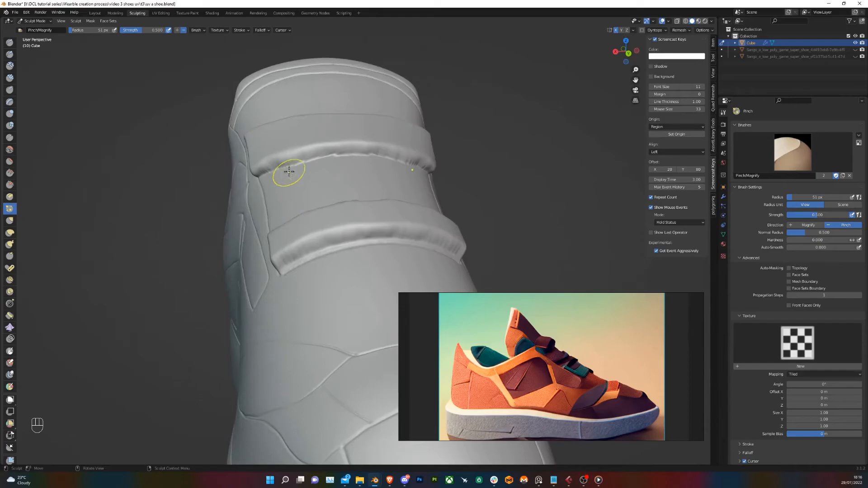
{"action": "left_click", "coordinate": [10, 55]}
{"action": "middle_click_drag", "start_coordinate": [258, 139], "coordinate": [291, 208]}
{"action": "mouse_move", "coordinate": [237, 220]}
{"action": "left_mouse_down"}
{"action": "mouse_move", "coordinate": [361, 188]}
{"action": "mouse_move", "coordinate": [430, 182]}
{"action": "left_mouse_up"}
{"action": "middle_click_drag", "start_coordinate": [329, 254], "coordinate": [461, 158]}
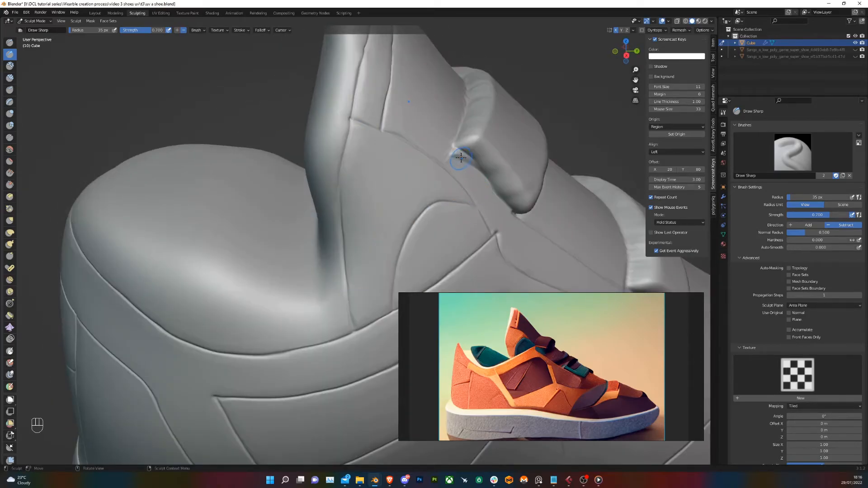
{"action": "mouse_move", "coordinate": [457, 152]}
{"action": "left_mouse_down"}
{"action": "mouse_move", "coordinate": [492, 181]}
{"action": "mouse_move", "coordinate": [527, 231]}
{"action": "left_mouse_up"}
{"action": "mouse_move", "coordinate": [527, 231]}
{"action": "middle_mouse_down"}
{"action": "mouse_move", "coordinate": [459, 213]}
{"action": "mouse_move", "coordinate": [426, 265]}
{"action": "mouse_move", "coordinate": [348, 270]}
{"action": "middle_mouse_up"}
{"action": "mouse_move", "coordinate": [328, 353]}
{"action": "left_mouse_down"}
{"action": "mouse_move", "coordinate": [362, 247]}
{"action": "mouse_move", "coordinate": [369, 141]}
{"action": "left_mouse_up"}
{"action": "mouse_move", "coordinate": [404, 192]}
{"action": "middle_mouse_down"}
{"action": "mouse_move", "coordinate": [343, 171]}
{"action": "mouse_move", "coordinate": [300, 178]}
{"action": "mouse_move", "coordinate": [337, 207]}
{"action": "mouse_move", "coordinate": [321, 213]}
{"action": "mouse_move", "coordinate": [391, 267]}
{"action": "mouse_move", "coordinate": [329, 212]}
{"action": "middle_mouse_up"}
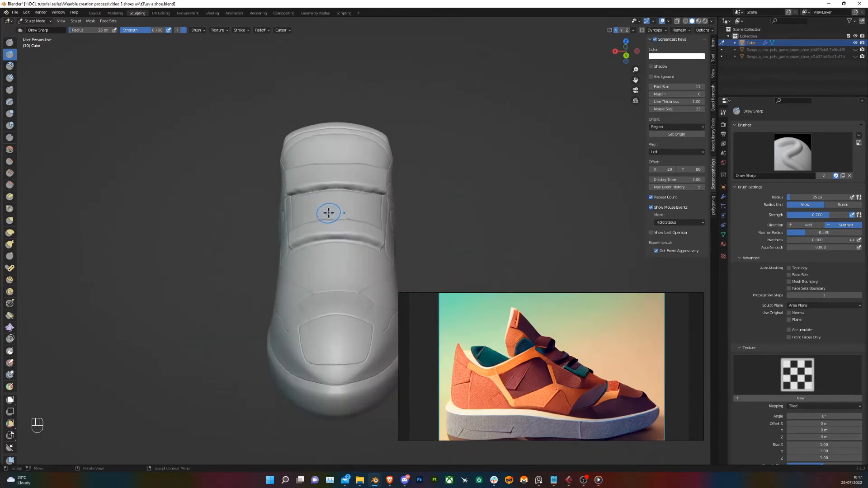
Examine the creased straps from several angles, then the underside of the sole around the heel pad
{"action": "middle_click_drag", "start_coordinate": [304, 240], "coordinate": [290, 211]}
{"action": "middle_click_drag", "start_coordinate": [364, 221], "coordinate": [333, 188]}
{"action": "scroll", "coordinate": [341, 204], "scroll_direction": "up", "scroll_amount": 6}
{"action": "middle_click_drag", "start_coordinate": [373, 227], "coordinate": [409, 185]}
{"action": "scroll", "coordinate": [409, 186], "scroll_direction": "down", "scroll_amount": 6}
{"action": "middle_click_drag", "start_coordinate": [357, 181], "coordinate": [341, 227]}
{"action": "mouse_move", "coordinate": [341, 227]}
{"action": "middle_mouse_down"}
{"action": "mouse_move", "coordinate": [320, 219]}
{"action": "mouse_move", "coordinate": [325, 209]}
{"action": "mouse_move", "coordinate": [324, 254]}
{"action": "middle_mouse_up"}
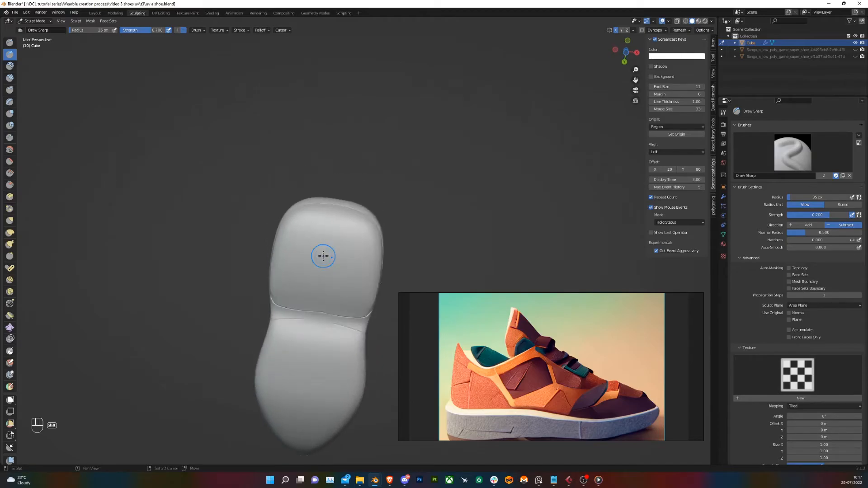
{"action": "scroll", "coordinate": [280, 234], "scroll_direction": "up", "scroll_amount": 5}
{"action": "scroll", "coordinate": [279, 234], "scroll_direction": "down", "scroll_amount": 1}
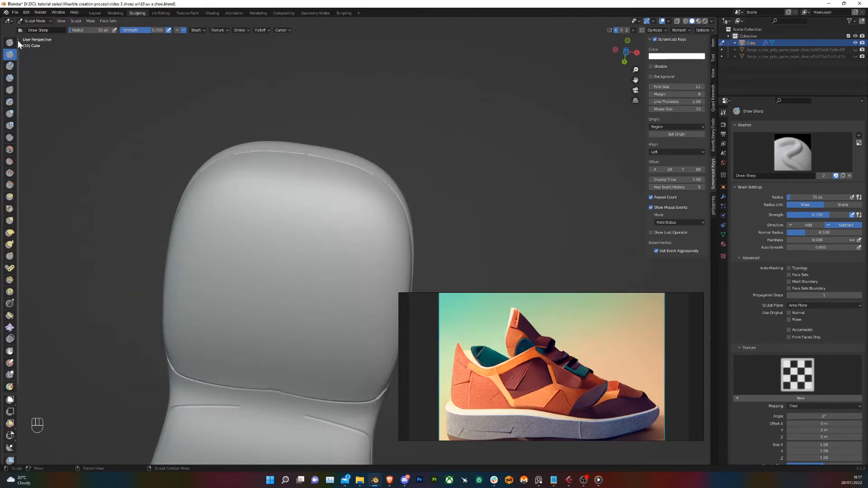
Raise a row of round bumps along the rear edge of the heel pad in bottom view with the Inflate brush
{"action": "left_click", "coordinate": [10, 114]}
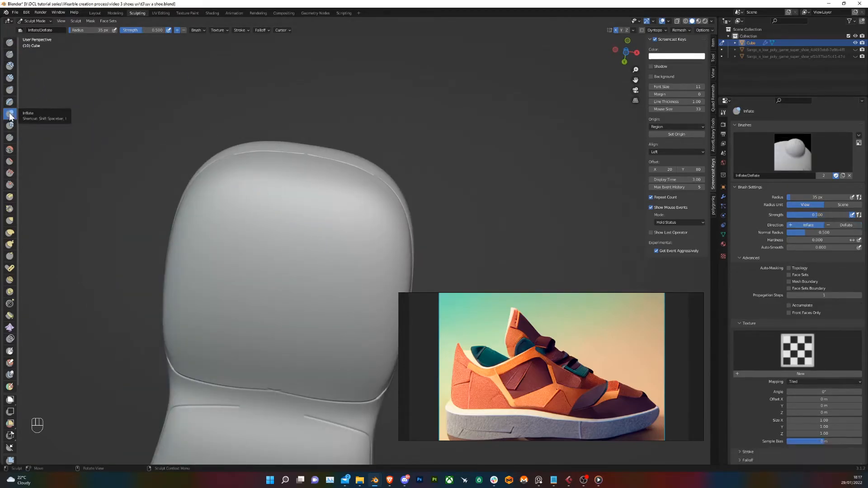
{"action": "mouse_move", "coordinate": [225, 236]}
{"action": "middle_mouse_down"}
{"action": "mouse_move", "coordinate": [161, 232]}
{"action": "mouse_move", "coordinate": [122, 208]}
{"action": "middle_mouse_up"}
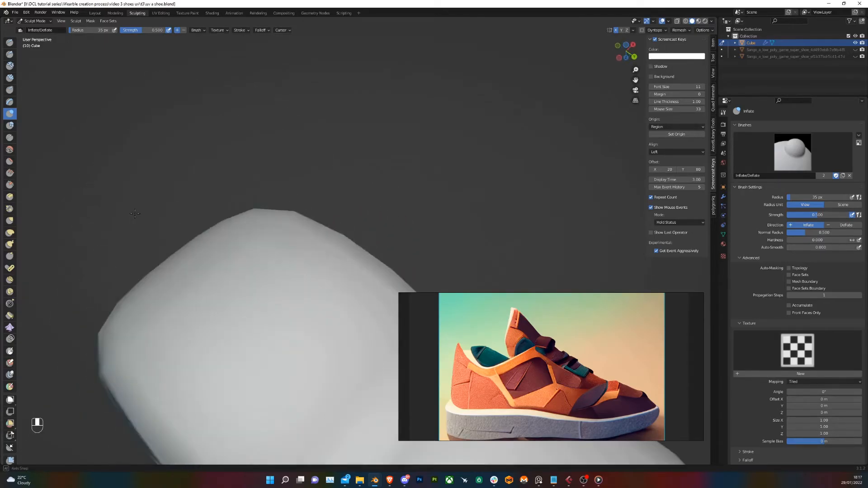
{"action": "left_click", "coordinate": [628, 45]}
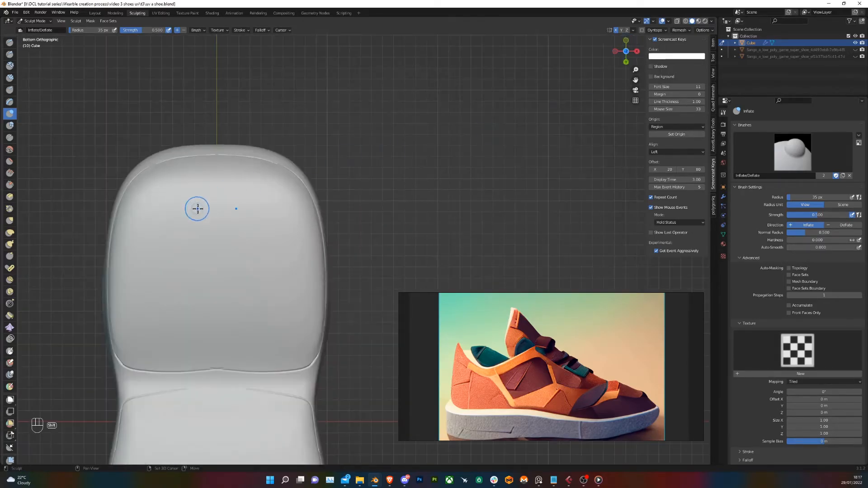
{"action": "middle_click_drag", "start_coordinate": [193, 205], "coordinate": [308, 220], "text": "shift"}
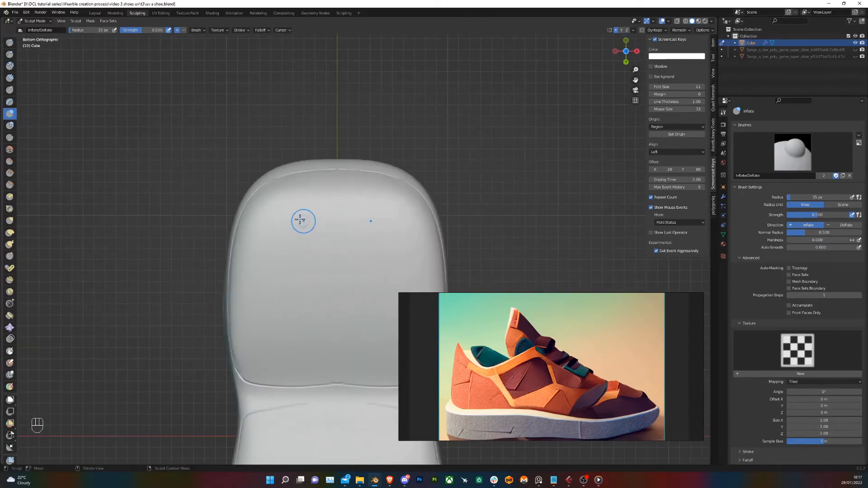
{"action": "left_click", "coordinate": [278, 207]}
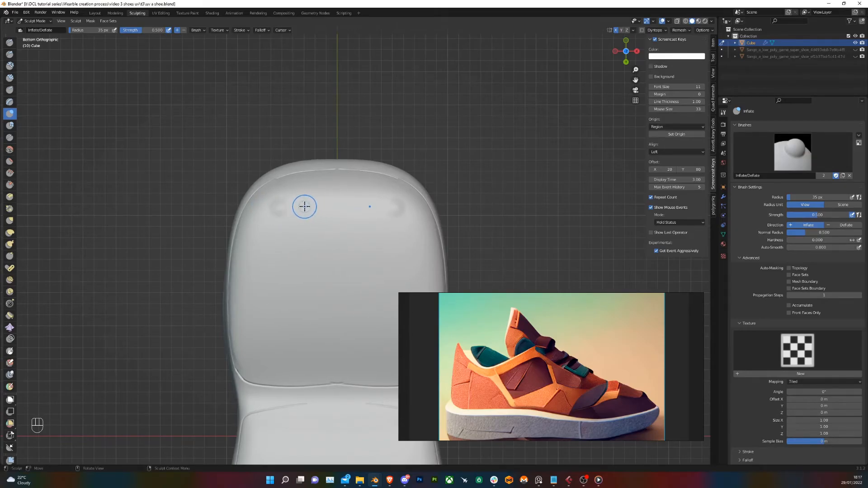
{"action": "left_click", "coordinate": [309, 204]}
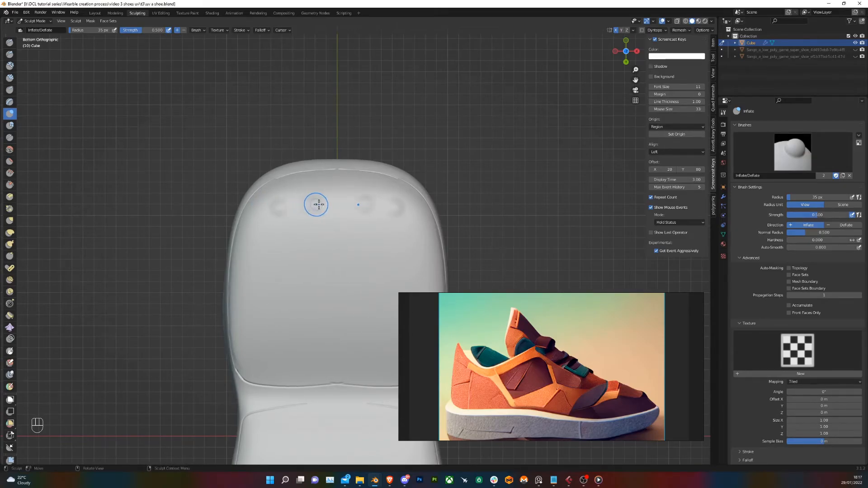
{"action": "left_click", "coordinate": [337, 204]}
{"action": "left_click", "coordinate": [337, 204]}
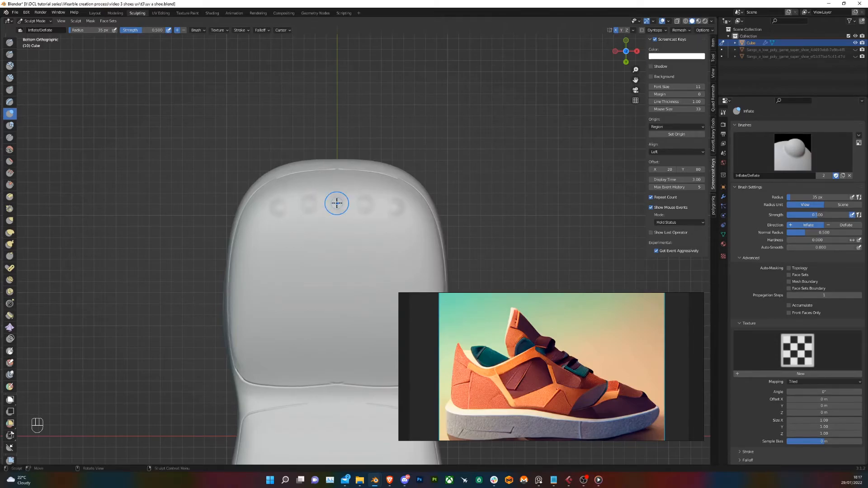
{"action": "left_click", "coordinate": [336, 202]}
Inflate evenly spaced bumps down the sides of the heel pad and along its front edge
{"action": "left_click", "coordinate": [260, 226]}
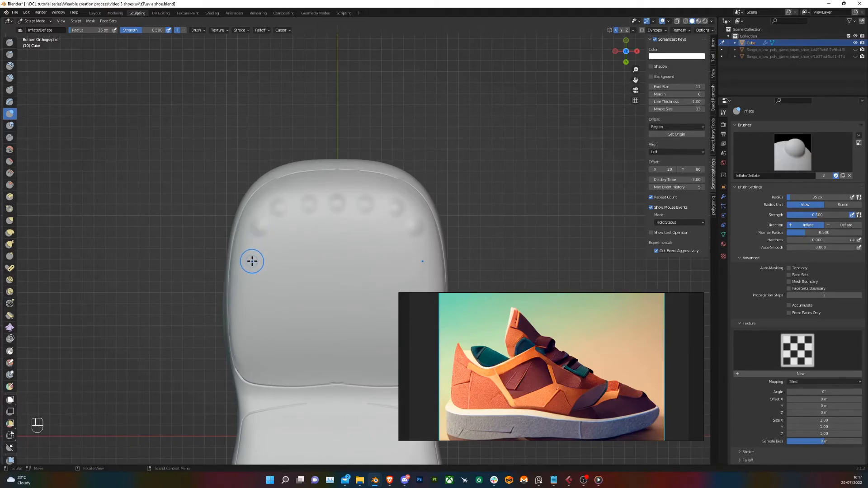
{"action": "left_click", "coordinate": [252, 256]}
{"action": "left_click", "coordinate": [252, 255]}
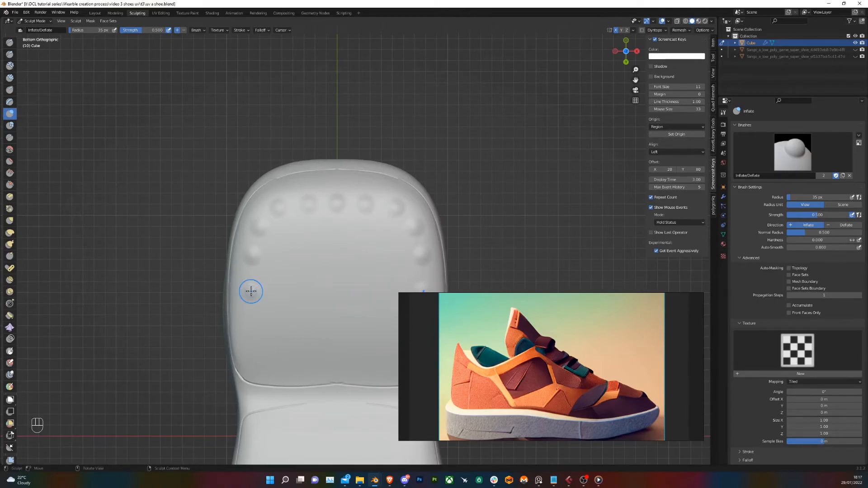
{"action": "left_click", "coordinate": [251, 320]}
{"action": "left_click", "coordinate": [254, 356]}
{"action": "left_click", "coordinate": [285, 365]}
{"action": "left_click", "coordinate": [317, 362]}
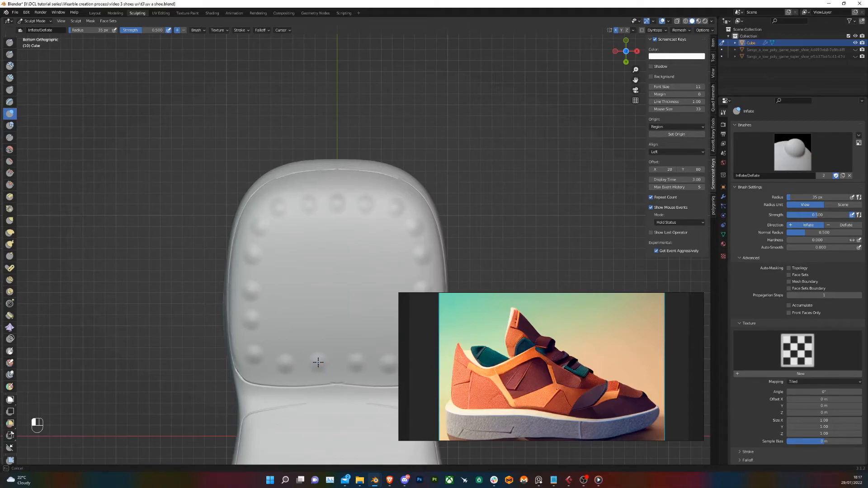
Inflate a second ring of bumps inside the heel pad's outer one, along the sides and across the rear
{"action": "left_click", "coordinate": [280, 244]}
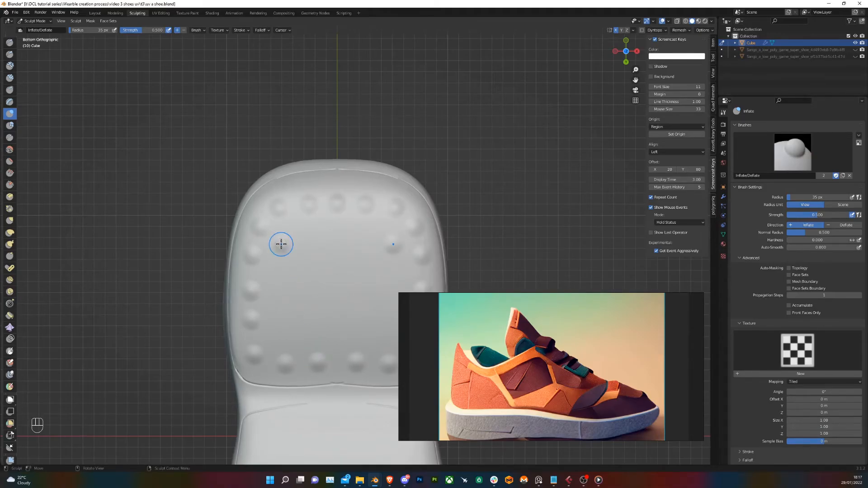
{"action": "left_click", "coordinate": [278, 276]}
{"action": "left_click", "coordinate": [277, 306]}
{"action": "left_click", "coordinate": [281, 336]}
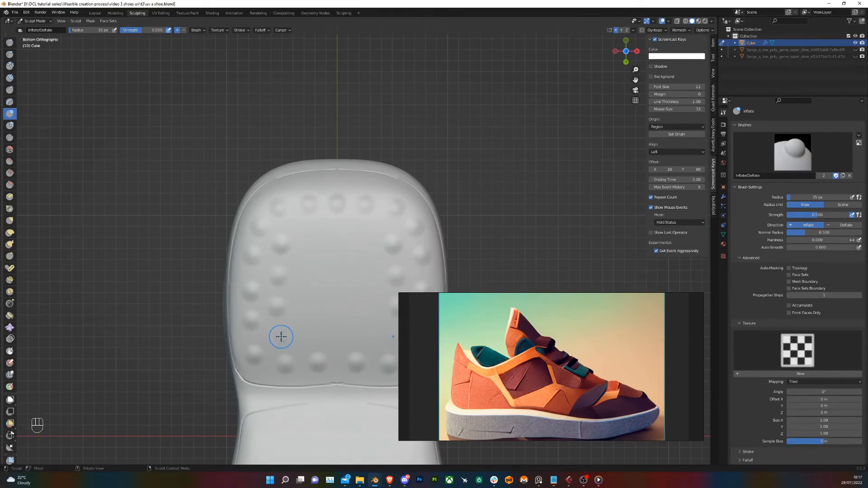
{"action": "left_click", "coordinate": [306, 230]}
{"action": "left_click", "coordinate": [338, 227]}
Fill the middle of the heel pad with a further set of inflated bumps
{"action": "left_click", "coordinate": [325, 248]}
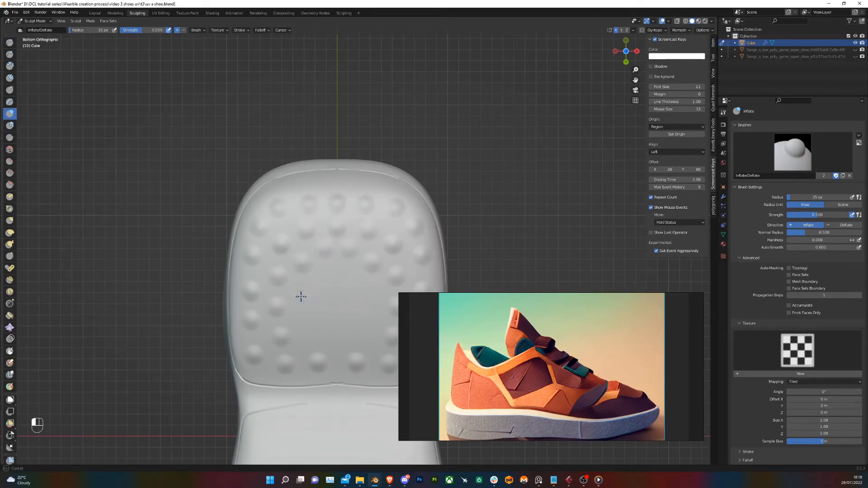
{"action": "left_click", "coordinate": [307, 331]}
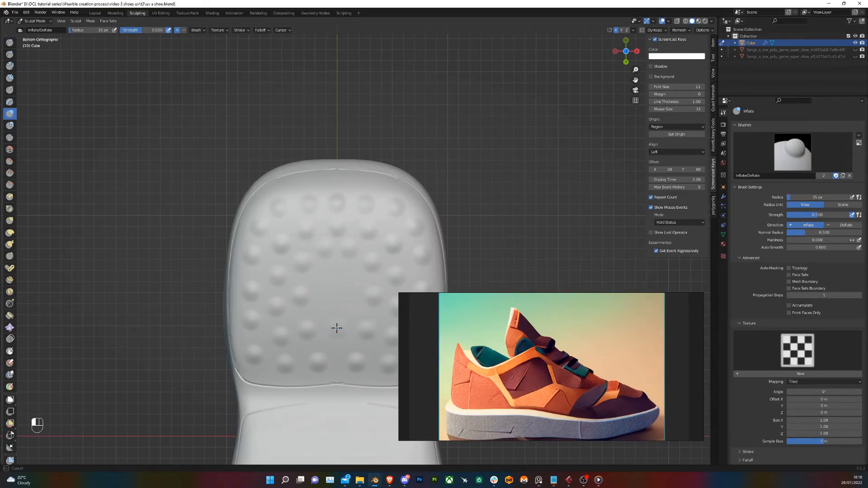
{"action": "left_click_drag", "start_coordinate": [325, 294], "coordinate": [327, 271]}
Inflate a row of bumps along the rear edge of the forefoot pad, starting from its corners
{"action": "middle_click_drag", "start_coordinate": [317, 314], "coordinate": [282, 95], "text": "shift"}
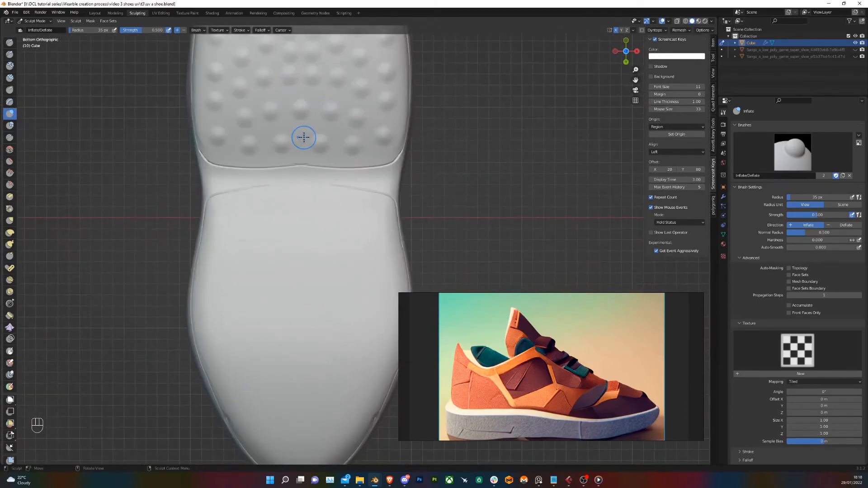
{"action": "left_click_drag", "start_coordinate": [218, 212], "coordinate": [220, 209]}
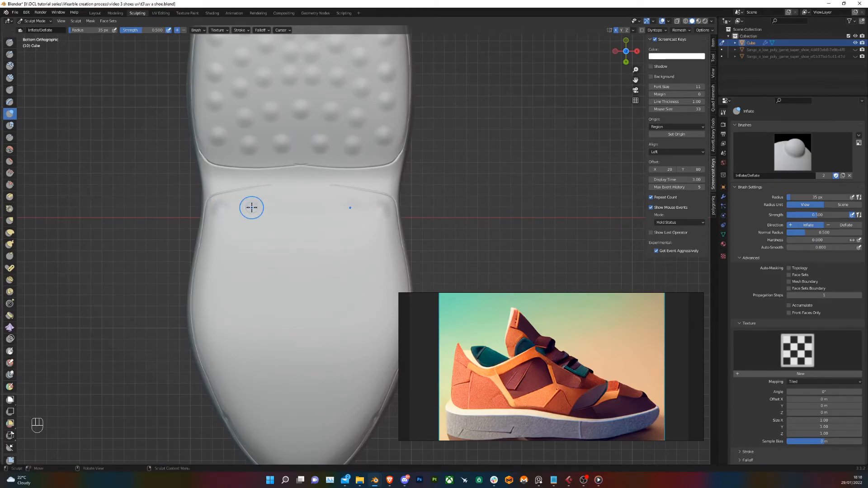
{"action": "left_click_drag", "start_coordinate": [252, 207], "coordinate": [252, 206]}
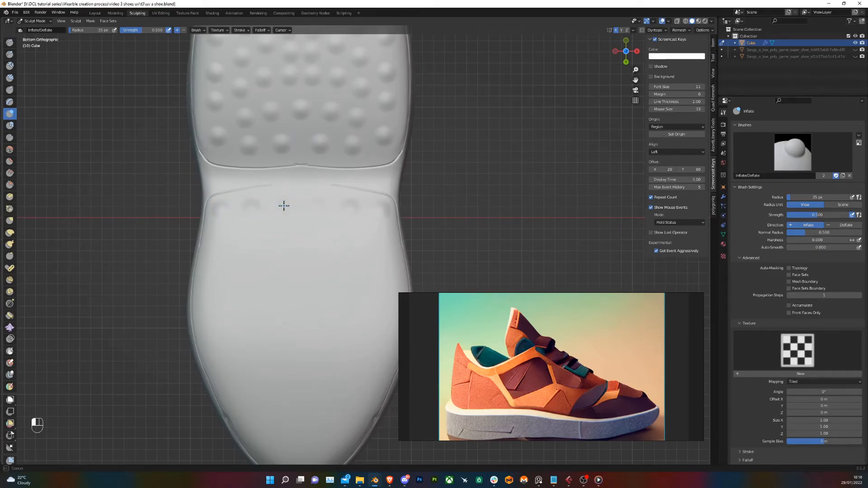
{"action": "left_click_drag", "start_coordinate": [284, 205], "coordinate": [284, 207]}
Continue the forefoot pad's outer line of inflated bumps down its sides and around the toe tip
{"action": "middle_click_drag", "start_coordinate": [294, 248], "coordinate": [311, 224], "text": "shift"}
{"action": "left_click_drag", "start_coordinate": [236, 215], "coordinate": [235, 215]}
{"action": "left_click", "coordinate": [229, 244]}
{"action": "left_click_drag", "start_coordinate": [228, 277], "coordinate": [227, 276]}
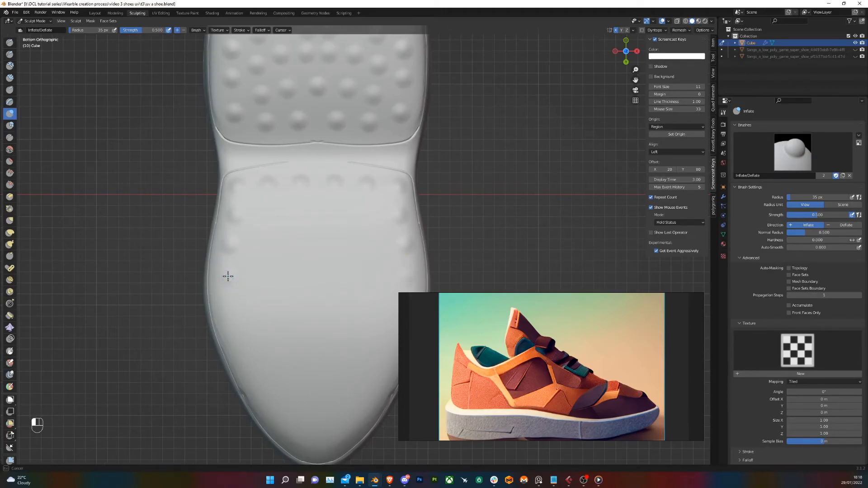
{"action": "left_click", "coordinate": [228, 276]}
{"action": "left_click", "coordinate": [231, 308]}
{"action": "left_click_drag", "start_coordinate": [242, 339], "coordinate": [243, 339]}
{"action": "mouse_move", "coordinate": [243, 339]}
{"action": "middle_mouse_down", "text": "shift"}
{"action": "mouse_move", "coordinate": [261, 307]}
{"action": "mouse_move", "coordinate": [241, 295]}
{"action": "middle_mouse_up", "text": "shift"}
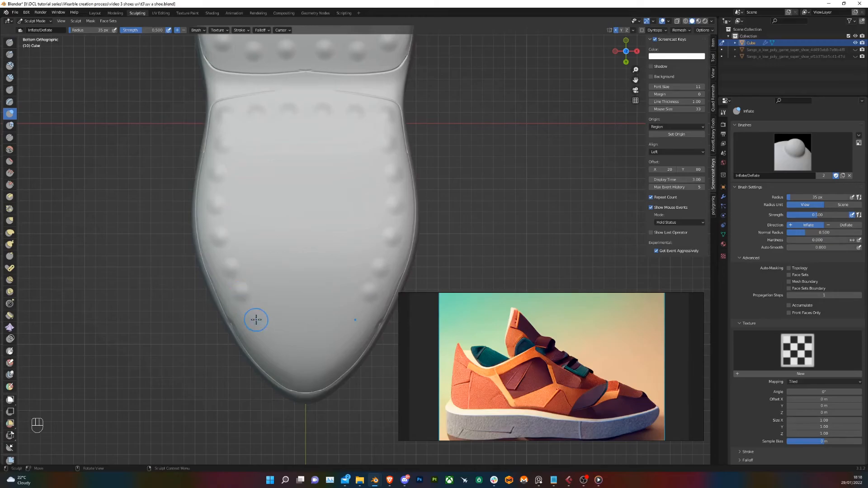
{"action": "left_click_drag", "start_coordinate": [266, 335], "coordinate": [293, 358]}
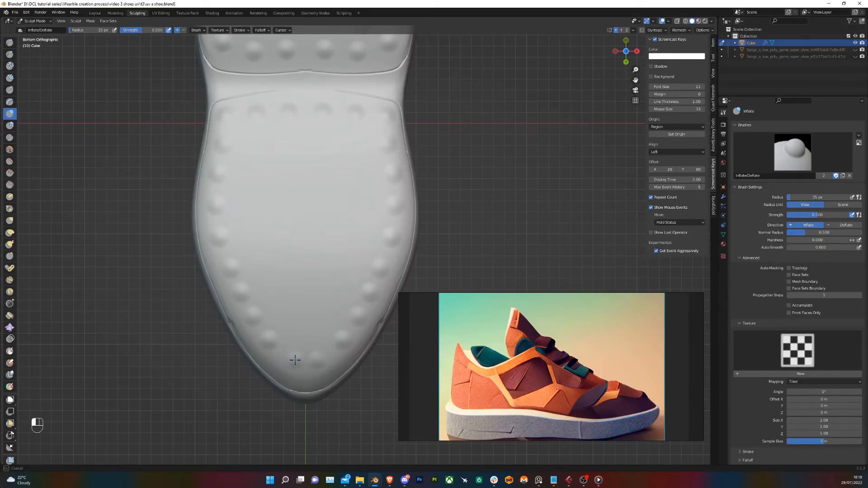
Inflate a second line of bumps inside the forefoot pad's outer one, from the toe tip along both sides to the rear corners
{"action": "left_click_drag", "start_coordinate": [297, 331], "coordinate": [296, 331]}
{"action": "left_click", "coordinate": [280, 307]}
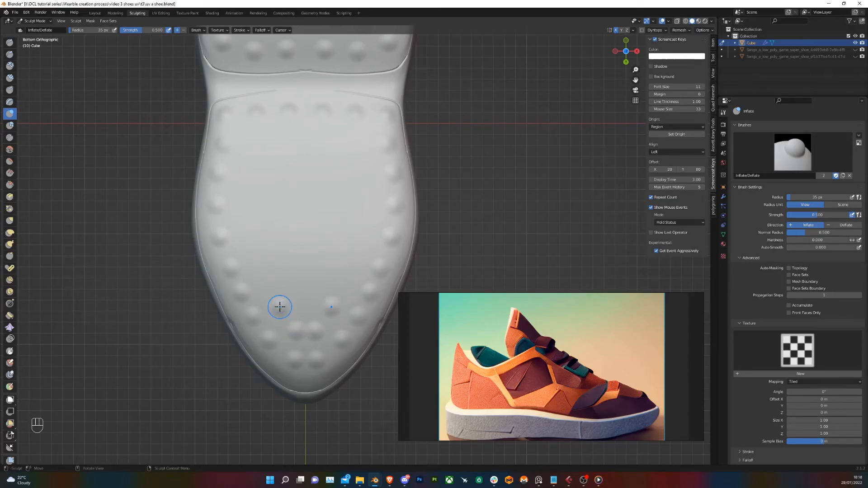
{"action": "left_click_drag", "start_coordinate": [267, 279], "coordinate": [256, 251]}
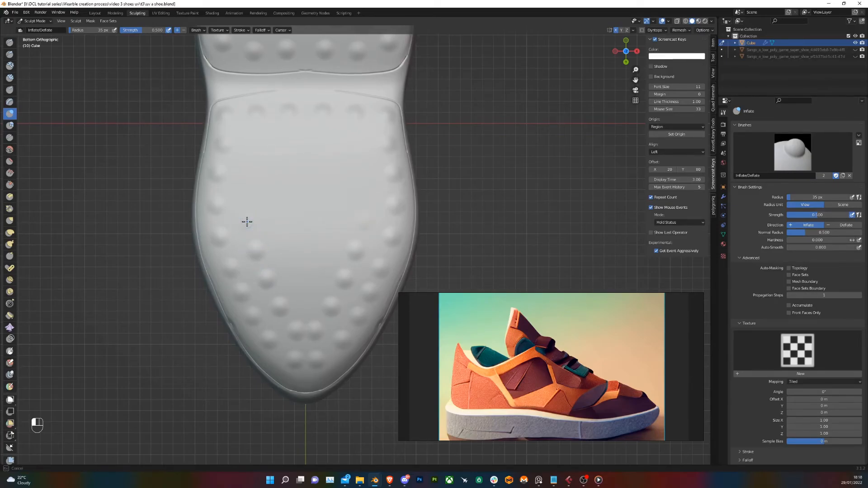
{"action": "left_click_drag", "start_coordinate": [247, 222], "coordinate": [247, 221]}
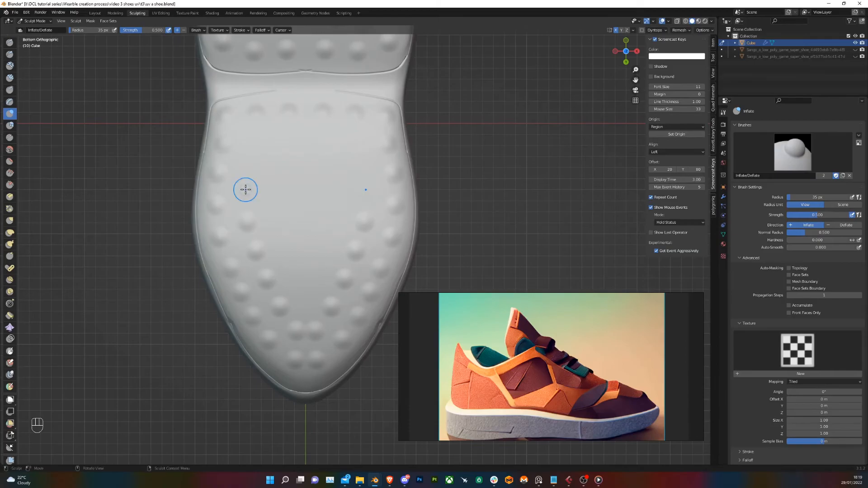
{"action": "left_click", "coordinate": [246, 190]}
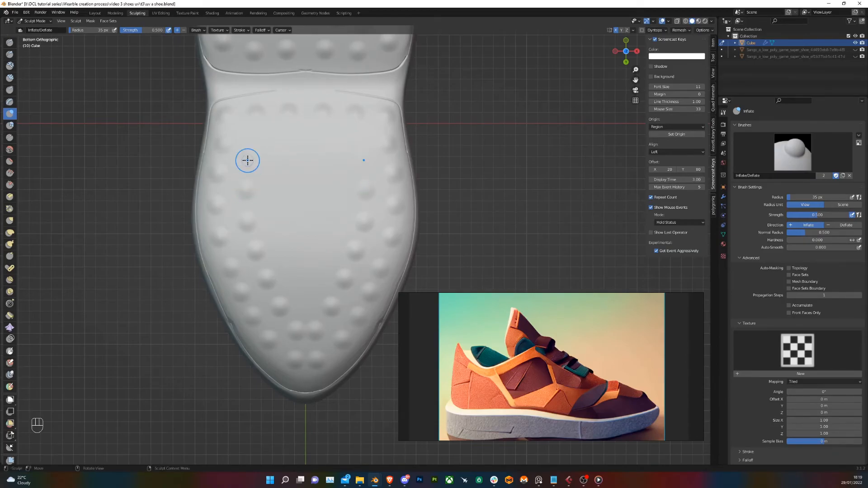
{"action": "mouse_move", "coordinate": [248, 133]}
{"action": "left_mouse_down"}
{"action": "mouse_move", "coordinate": [277, 132]}
{"action": "mouse_move", "coordinate": [273, 167]}
{"action": "left_mouse_up"}
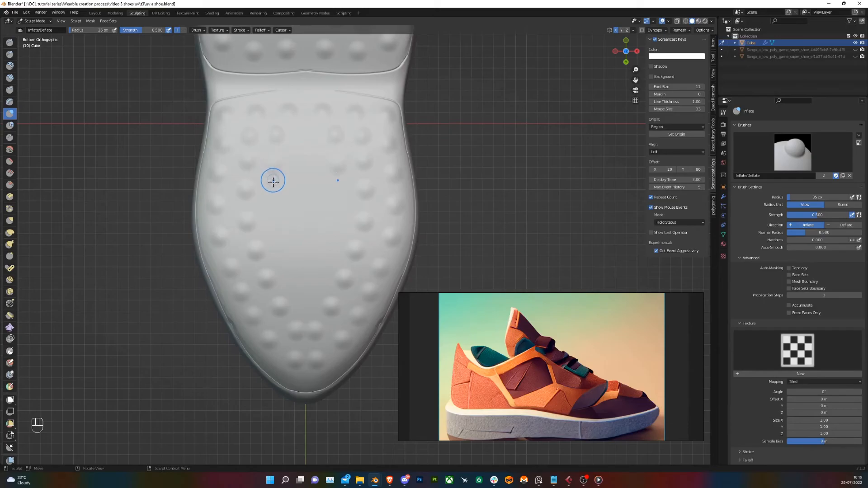
Fill the middle of the forefoot pad with an inner line of inflated bumps on each side and a row along the centreline
{"action": "left_click_drag", "start_coordinate": [273, 199], "coordinate": [273, 198]}
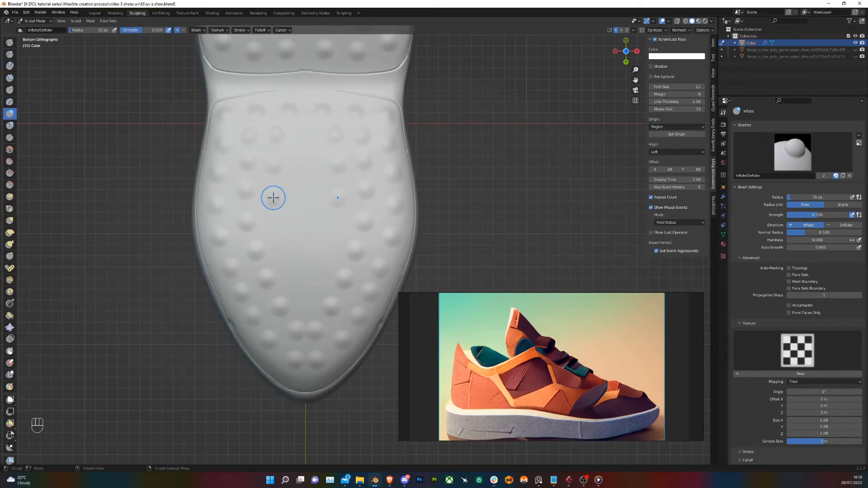
{"action": "left_click_drag", "start_coordinate": [278, 231], "coordinate": [297, 285]}
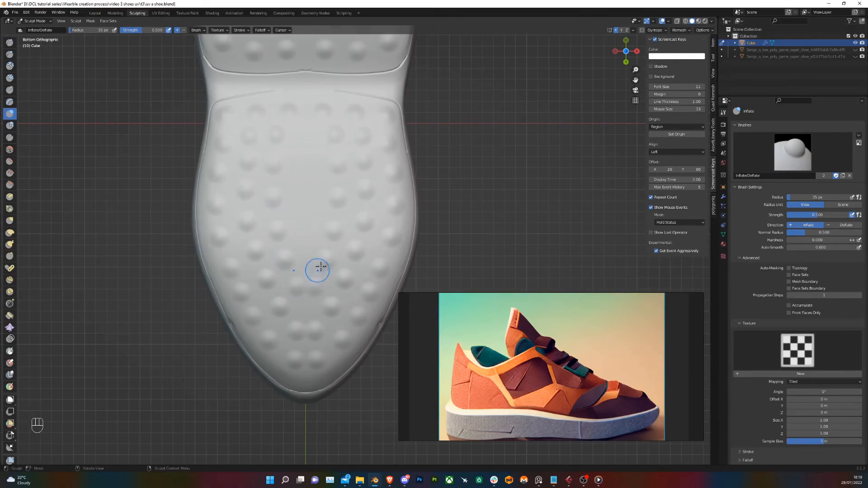
{"action": "left_click", "coordinate": [306, 227]}
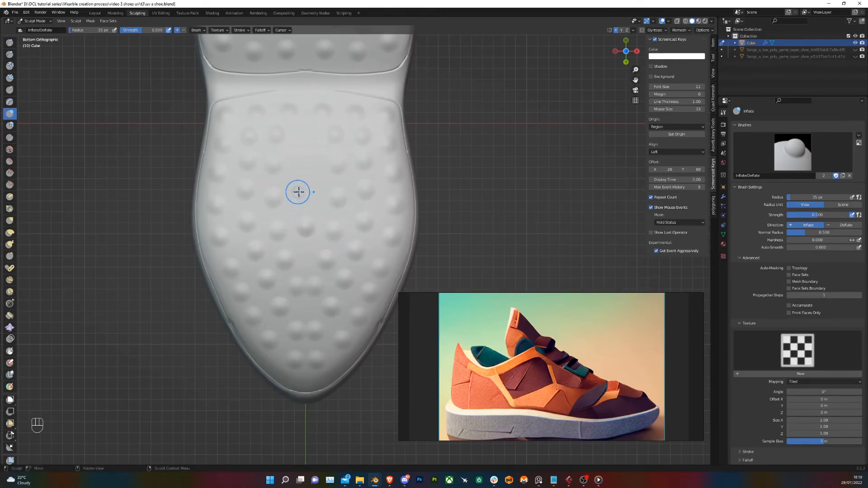
{"action": "left_click", "coordinate": [305, 191]}
{"action": "left_click_drag", "start_coordinate": [305, 191], "coordinate": [305, 191]}
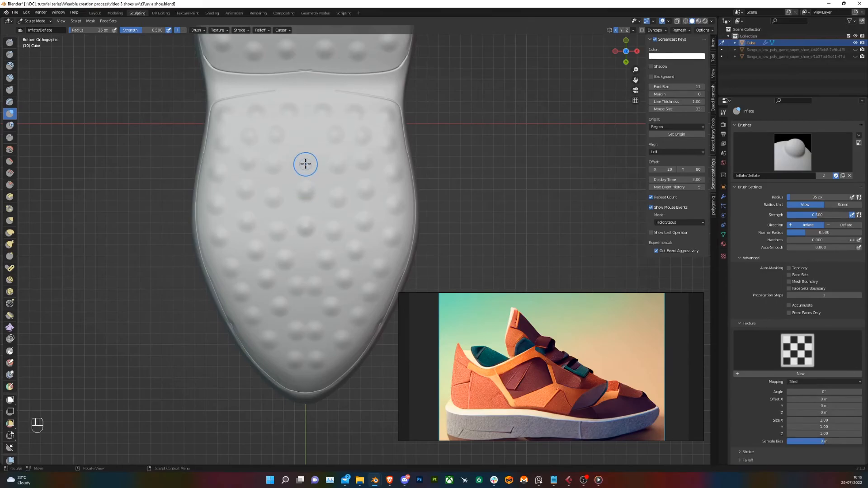
{"action": "left_click_drag", "start_coordinate": [305, 161], "coordinate": [305, 135]}
Look over the sculpted shoe and its low-resolution display in the Layout workspace, and open the Shading workspace
{"action": "middle_click_drag", "start_coordinate": [305, 134], "coordinate": [401, 235]}
{"action": "middle_click_drag", "start_coordinate": [401, 235], "coordinate": [173, 42], "text": "shift"}
{"action": "scroll", "coordinate": [278, 176], "scroll_direction": "up", "scroll_amount": 3}
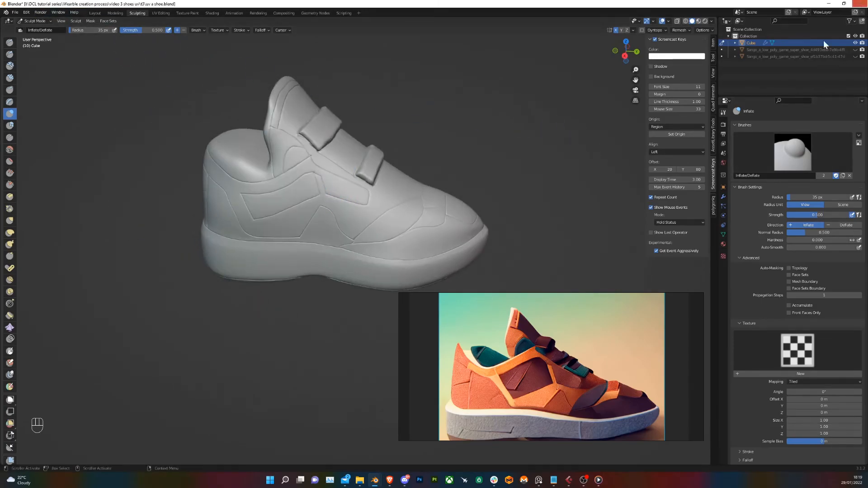
{"action": "left_click", "coordinate": [99, 12]}
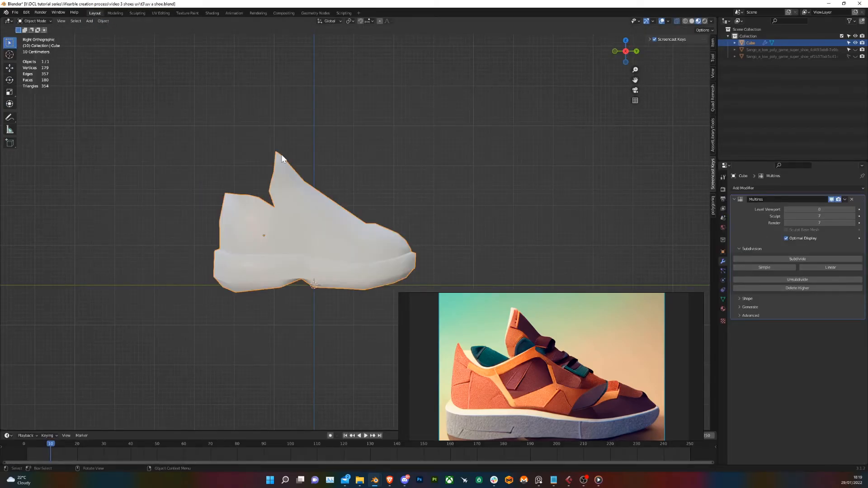
{"action": "scroll", "coordinate": [351, 169], "scroll_direction": "up", "scroll_amount": 5}
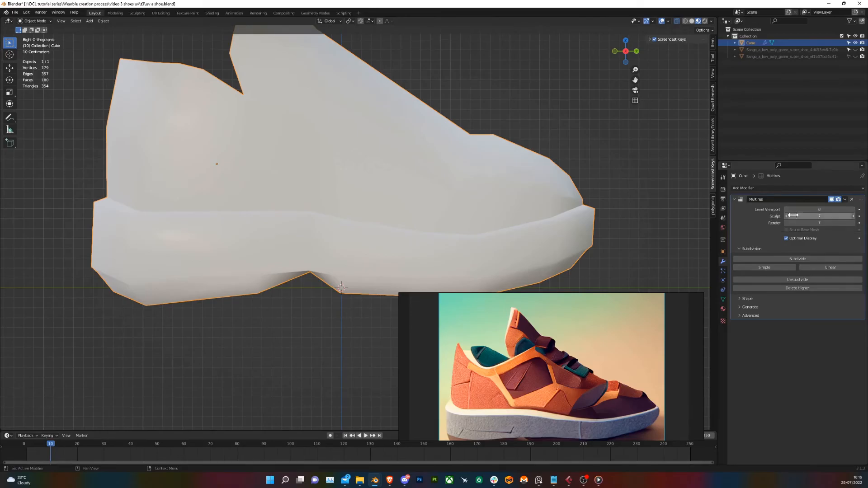
{"action": "left_click", "coordinate": [211, 13]}
{"action": "right_click_drag", "start_coordinate": [469, 358], "coordinate": [1, 407]}
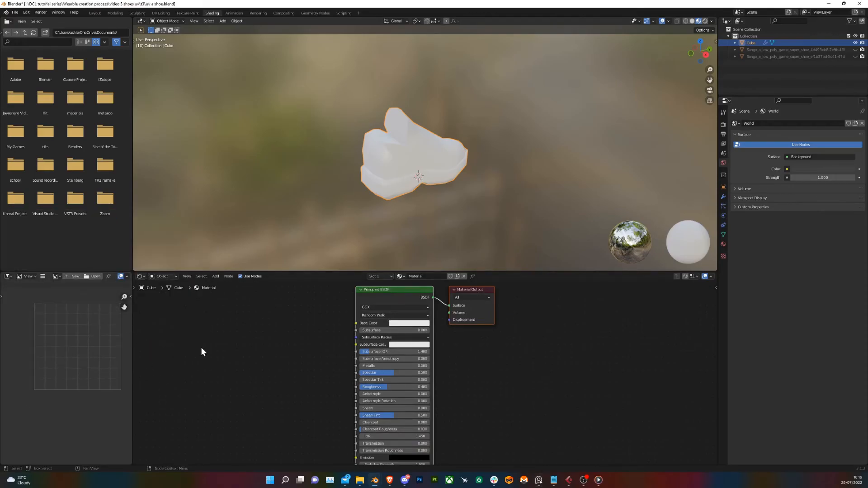
Add an Image Texture node beside the shoe material's Principled BSDF and create a new blank image in it
{"action": "middle_click_drag", "start_coordinate": [201, 351], "coordinate": [261, 344]}
{"action": "key", "text": "shift+a"}
{"action": "mouse_move", "coordinate": [251, 382]}
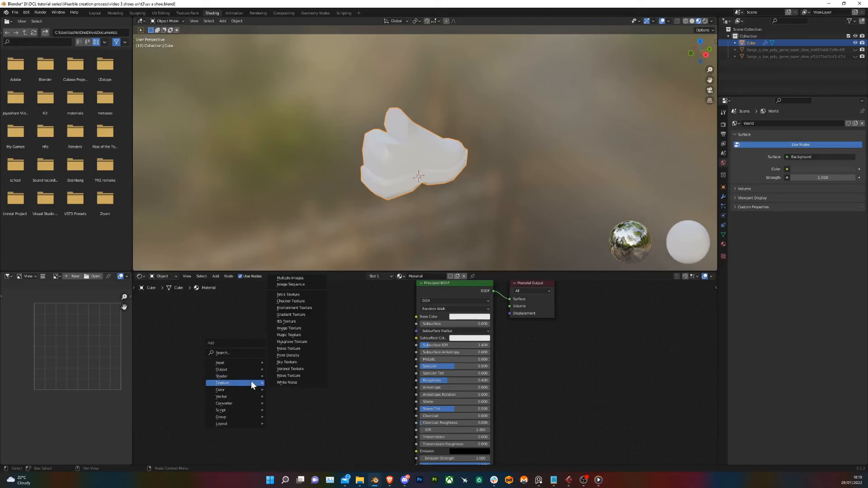
{"action": "left_click", "coordinate": [304, 327]}
{"action": "left_click", "coordinate": [274, 346]}
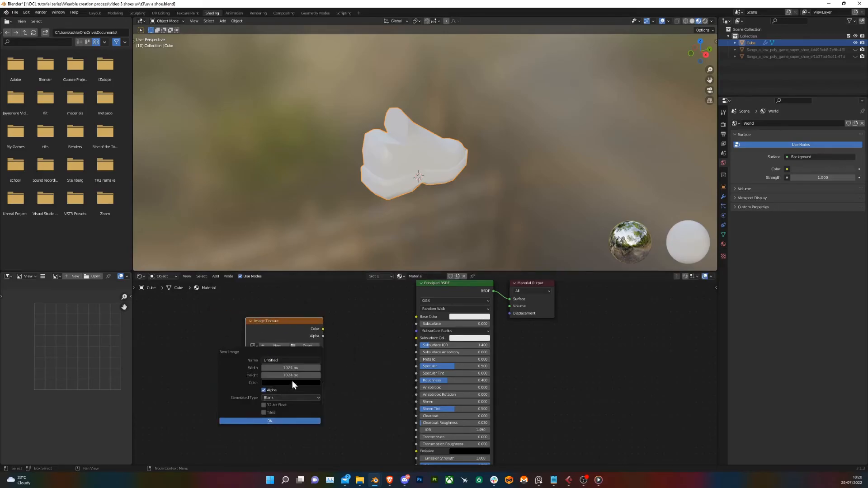
{"action": "left_click", "coordinate": [295, 369]}
{"action": "left_click", "coordinate": [275, 421]}
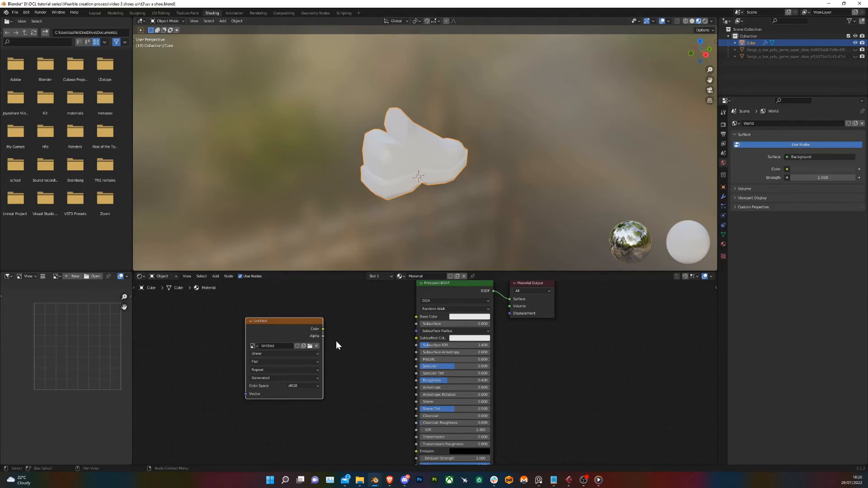
Rename the image in the new texture node as Normals
{"action": "mouse_move", "coordinate": [398, 195]}
{"action": "middle_mouse_down"}
{"action": "mouse_move", "coordinate": [383, 178]}
{"action": "mouse_move", "coordinate": [391, 195]}
{"action": "middle_mouse_up"}
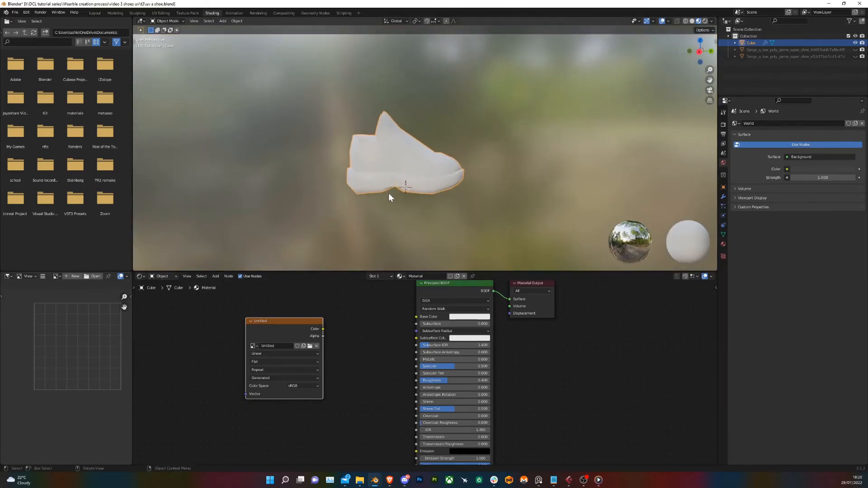
{"action": "scroll", "coordinate": [391, 195], "scroll_direction": "up", "scroll_amount": 3}
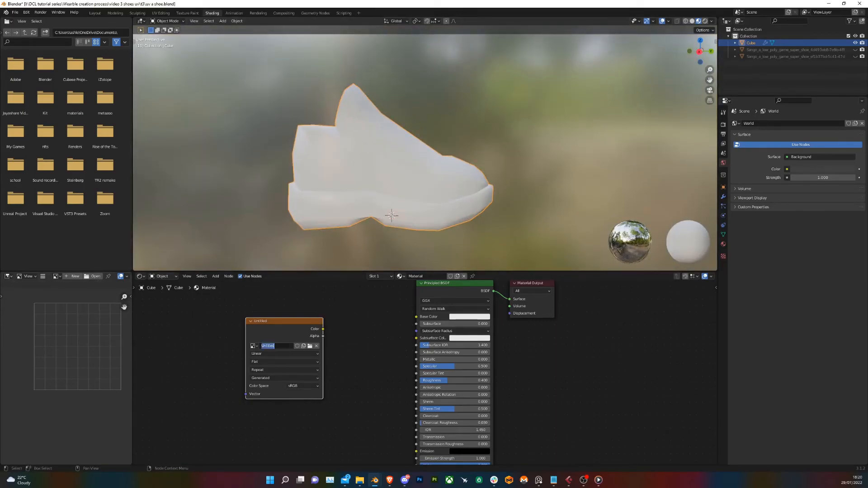
{"action": "type", "text": "No"}
Set the render engine to Cycles and its device to GPU Compute
{"action": "left_click", "coordinate": [724, 121]}
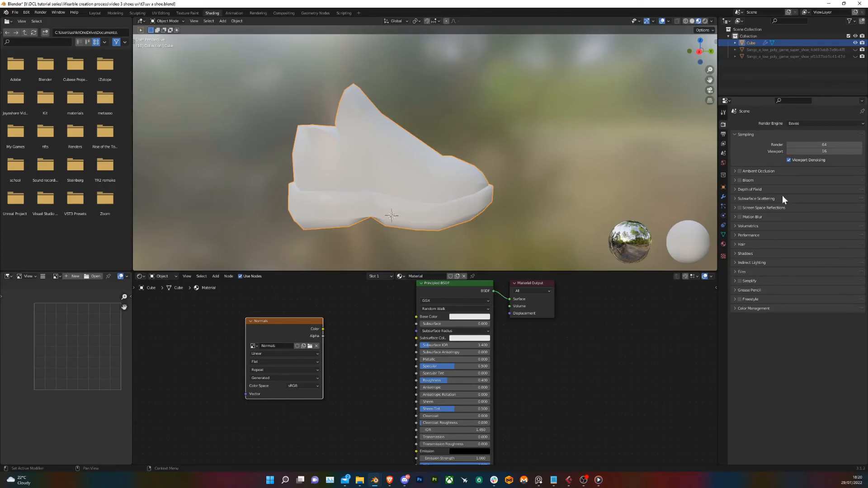
{"action": "left_click", "coordinate": [828, 123]}
{"action": "left_click", "coordinate": [820, 146]}
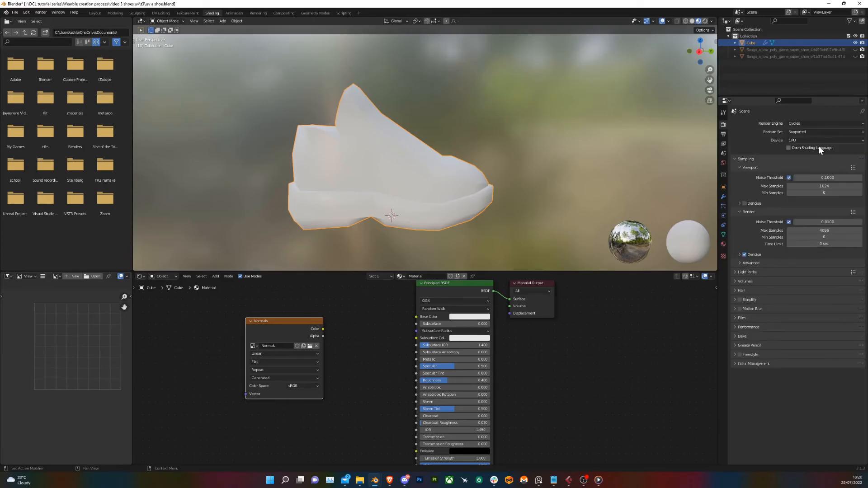
{"action": "left_click", "coordinate": [821, 141]}
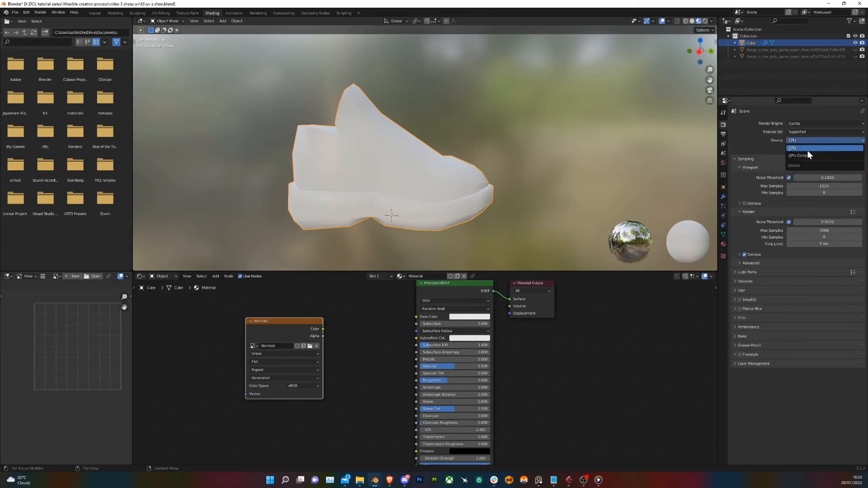
{"action": "left_click", "coordinate": [808, 155]}
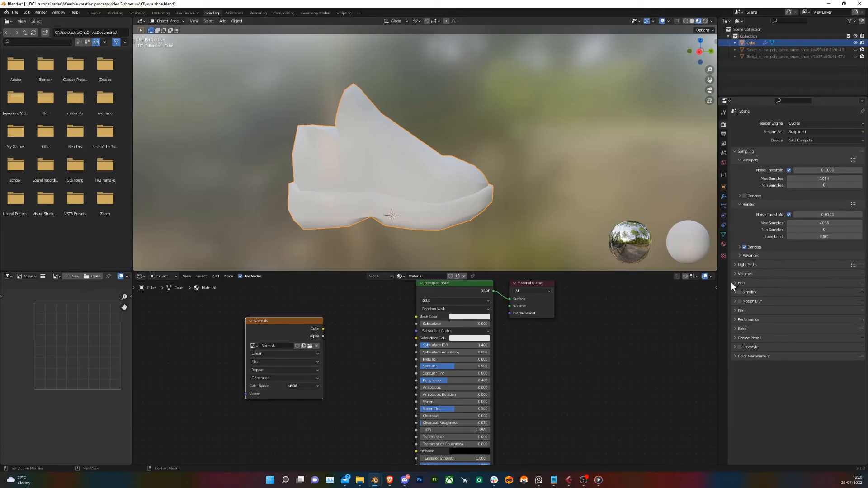
Bake the shoe's sculpted detail into the Normals image with Bake from Multires enabled and the bake type set to Normals
{"action": "left_click", "coordinate": [736, 329]}
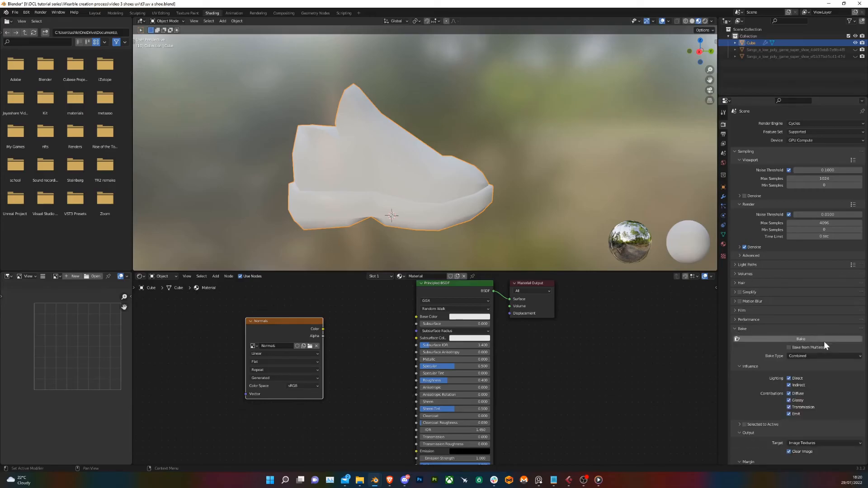
{"action": "left_click", "coordinate": [790, 348]}
{"action": "left_click_drag", "start_coordinate": [282, 321], "coordinate": [317, 322]}
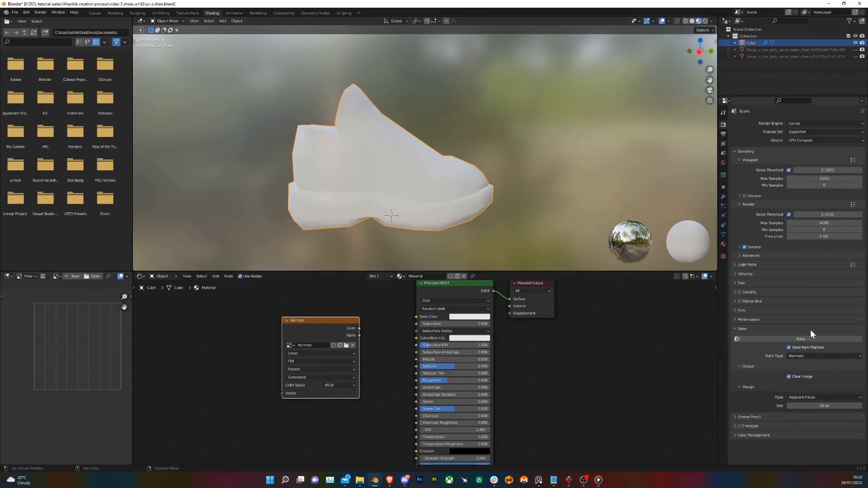
{"action": "left_click", "coordinate": [822, 338]}
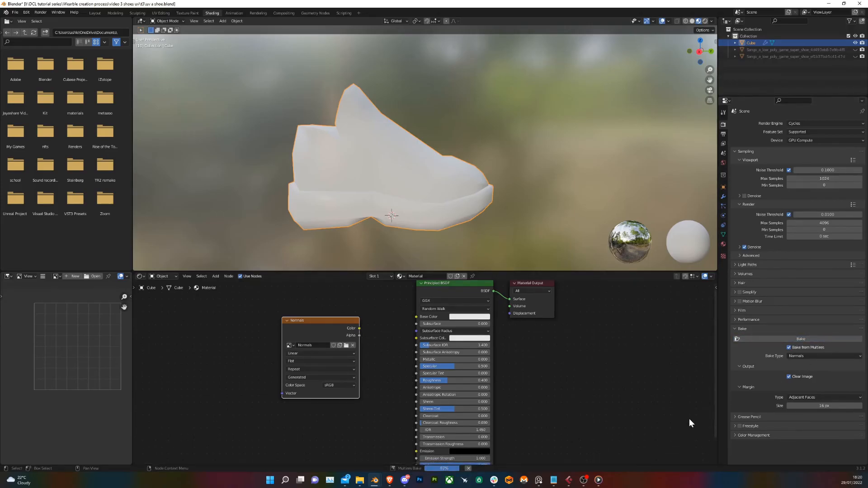
Display the baked Normals image in the image editor and inspect its UV islands
{"action": "left_click", "coordinate": [57, 276]}
{"action": "left_click", "coordinate": [71, 286]}
{"action": "scroll", "coordinate": [61, 373], "scroll_direction": "down", "scroll_amount": 4}
{"action": "scroll", "coordinate": [60, 373], "scroll_direction": "up", "scroll_amount": 5}
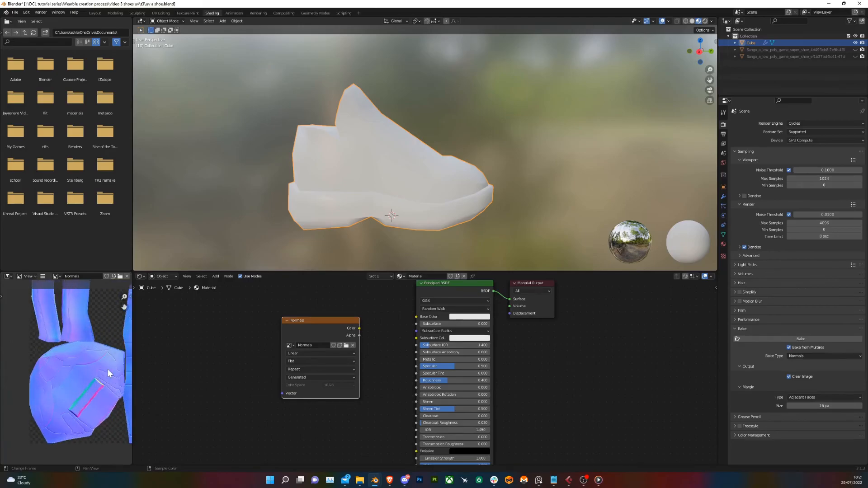
{"action": "middle_click_drag", "start_coordinate": [108, 369], "coordinate": [7, 359]}
{"action": "scroll", "coordinate": [68, 346], "scroll_direction": "down", "scroll_amount": 5}
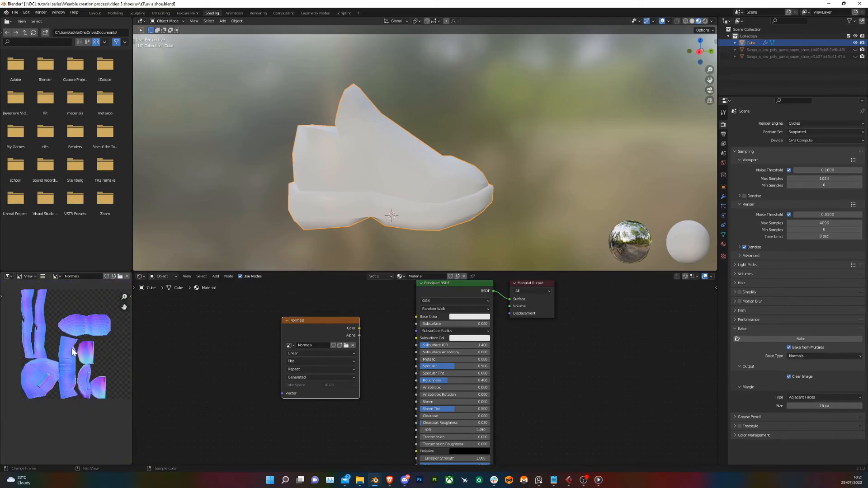
{"action": "middle_click_drag", "start_coordinate": [72, 348], "coordinate": [58, 392]}
Start saving the baked Normals image under a new path and browse to the video 4 shoes sculpt folder
{"action": "left_click", "coordinate": [43, 277]}
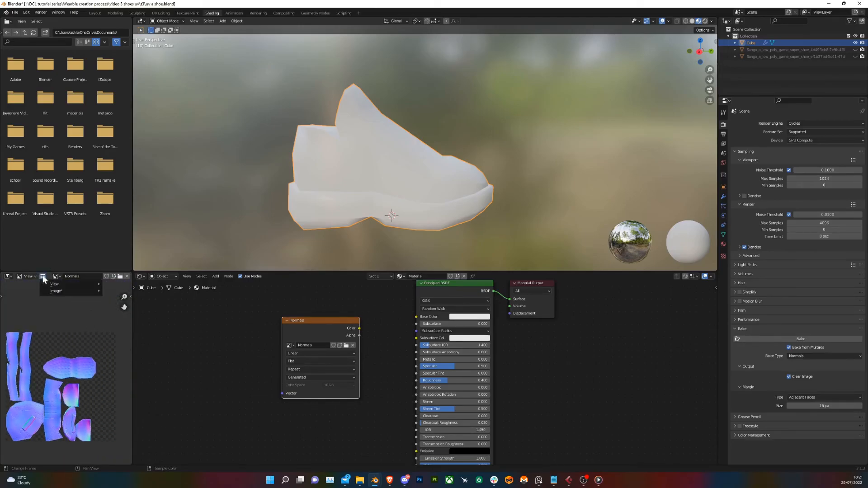
{"action": "mouse_move", "coordinate": [60, 290]}
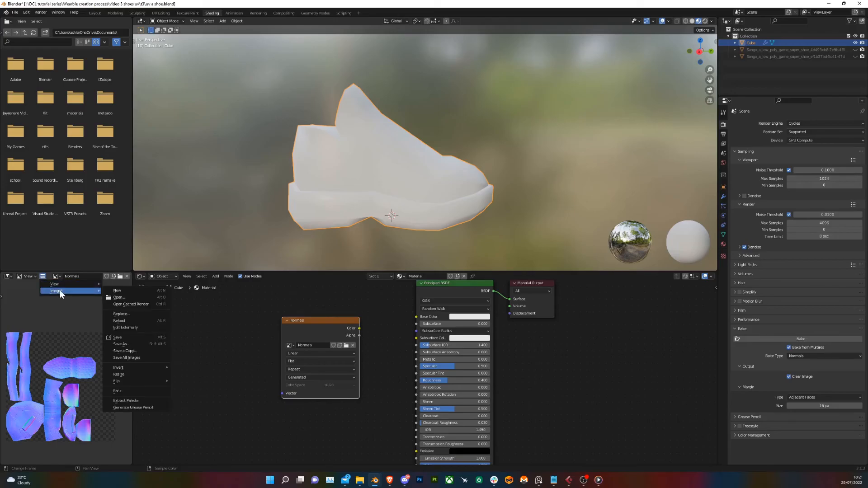
{"action": "left_click", "coordinate": [129, 345]}
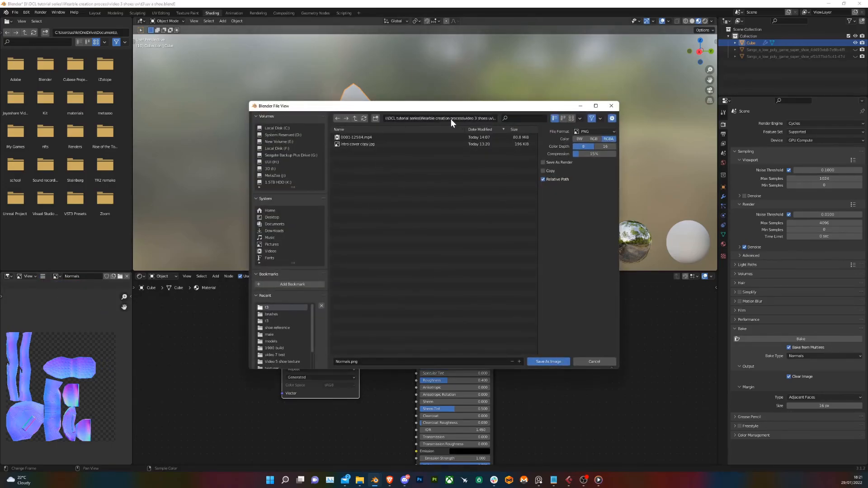
{"action": "left_click", "coordinate": [356, 118]}
{"action": "left_click", "coordinate": [356, 118]}
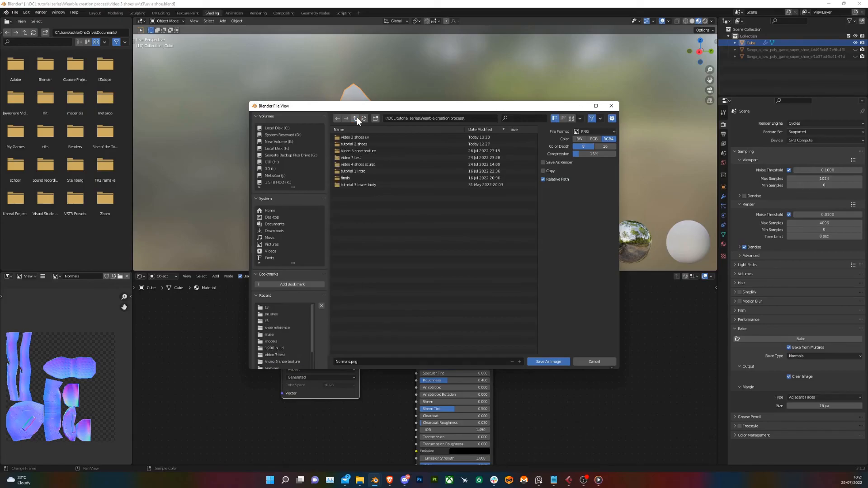
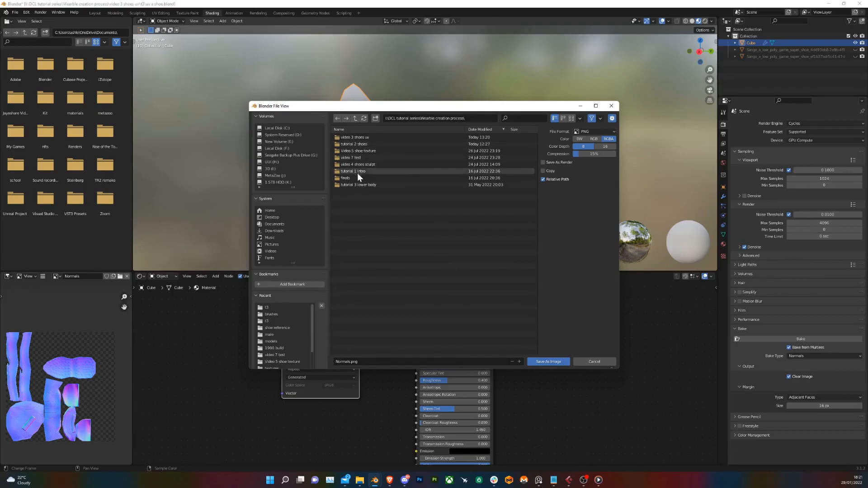
{"action": "double_click", "coordinate": [365, 164]}
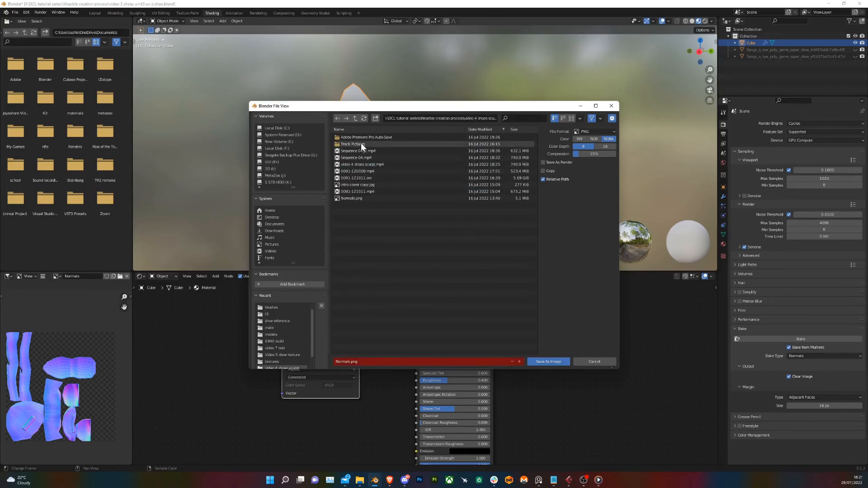
Create a subfolder in the video 4 shoes sculpt folder and save the image inside it as Normals.png
{"action": "left_click", "coordinate": [375, 118]}
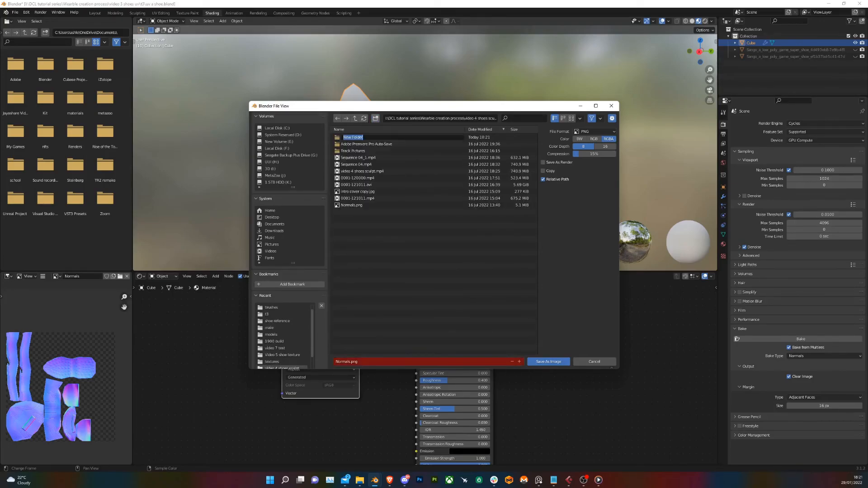
{"action": "key", "text": "Return"}
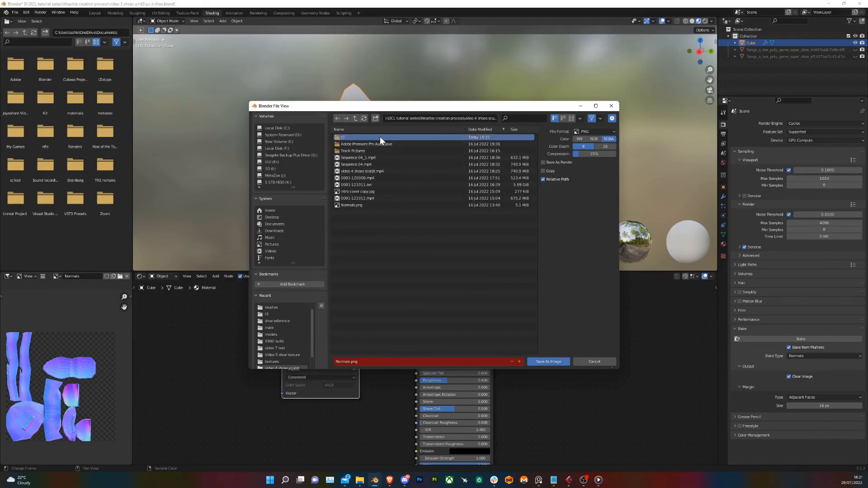
{"action": "double_click", "coordinate": [379, 137]}
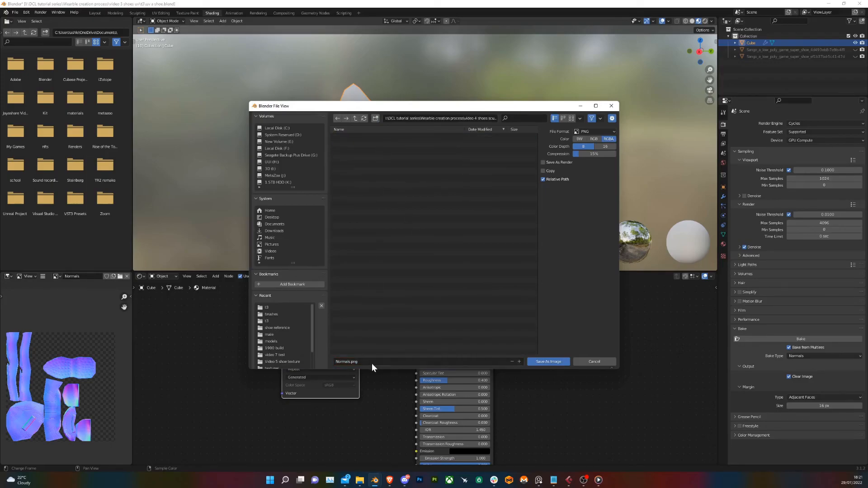
{"action": "left_click", "coordinate": [551, 362]}
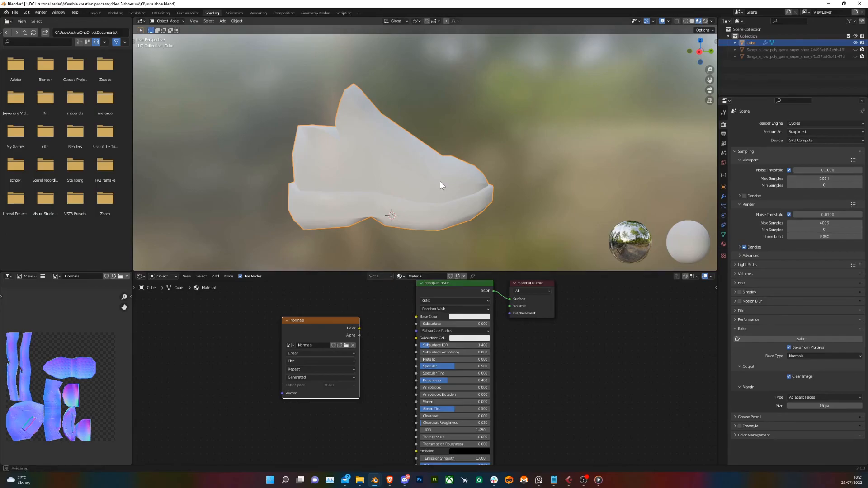
Set the render engine to Eevee
{"action": "middle_click_drag", "start_coordinate": [440, 181], "coordinate": [430, 201]}
{"action": "left_click", "coordinate": [828, 123]}
{"action": "left_click", "coordinate": [823, 131]}
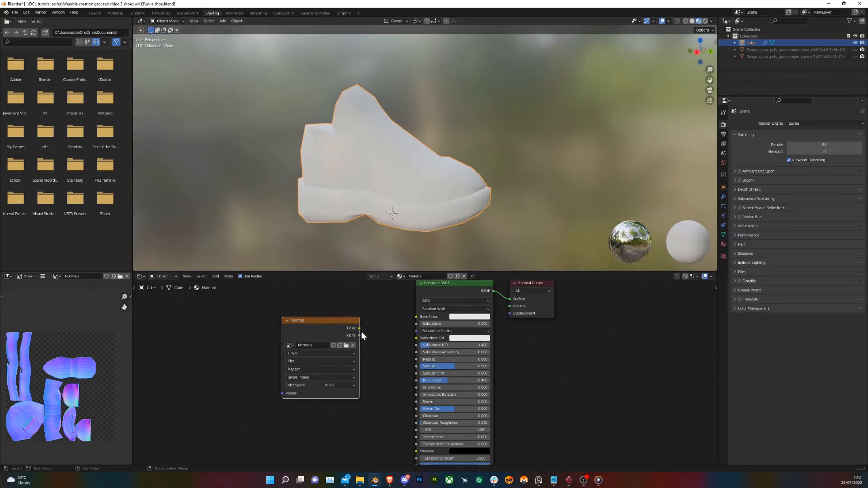
Connect the Normals texture's Color output to the Principled BSDF's Normal input and check the shoe from the front
{"action": "left_click_drag", "start_coordinate": [360, 328], "coordinate": [420, 449]}
{"action": "middle_click_drag", "start_coordinate": [375, 403], "coordinate": [350, 356]}
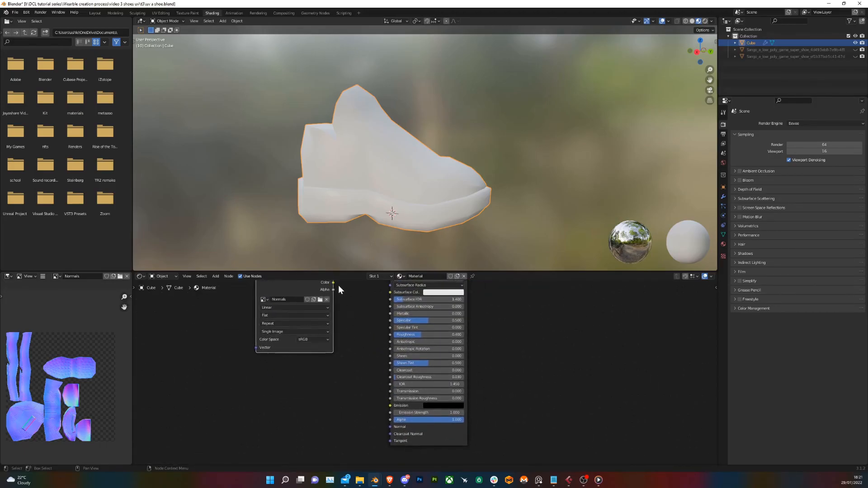
{"action": "left_click_drag", "start_coordinate": [334, 281], "coordinate": [392, 426]}
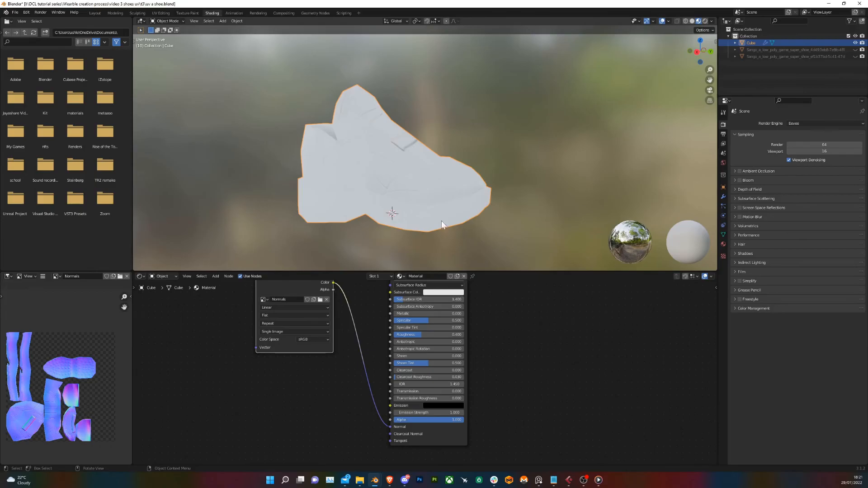
{"action": "middle_click_drag", "start_coordinate": [427, 183], "coordinate": [389, 86]}
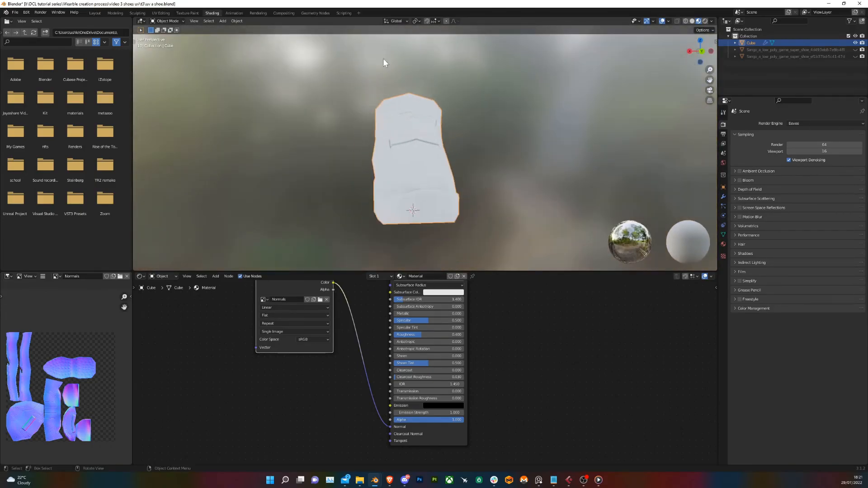
Switch the viewport to rendered shading and add a point light, placing it beside the shoe
{"action": "left_click", "coordinate": [706, 21]}
{"action": "middle_click_drag", "start_coordinate": [515, 116], "coordinate": [458, 167]}
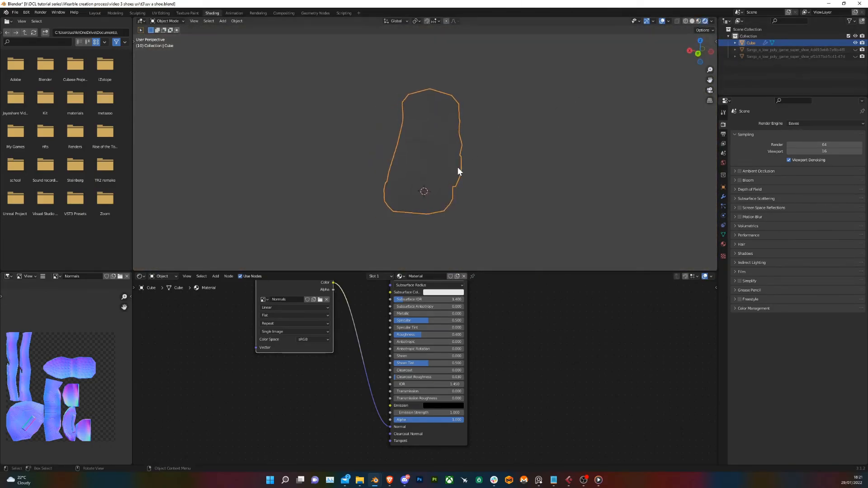
{"action": "left_click", "coordinate": [219, 22]}
{"action": "mouse_move", "coordinate": [240, 112]}
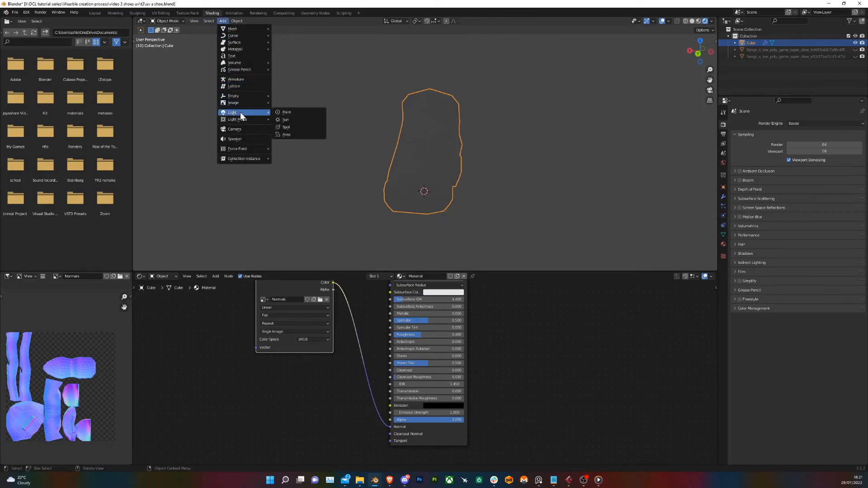
{"action": "left_click", "coordinate": [295, 113]}
{"action": "middle_click_drag", "start_coordinate": [420, 155], "coordinate": [439, 189]}
{"action": "key", "text": "g"}
{"action": "left_click", "coordinate": [490, 154]}
{"action": "middle_click_drag", "start_coordinate": [525, 165], "coordinate": [487, 170]}
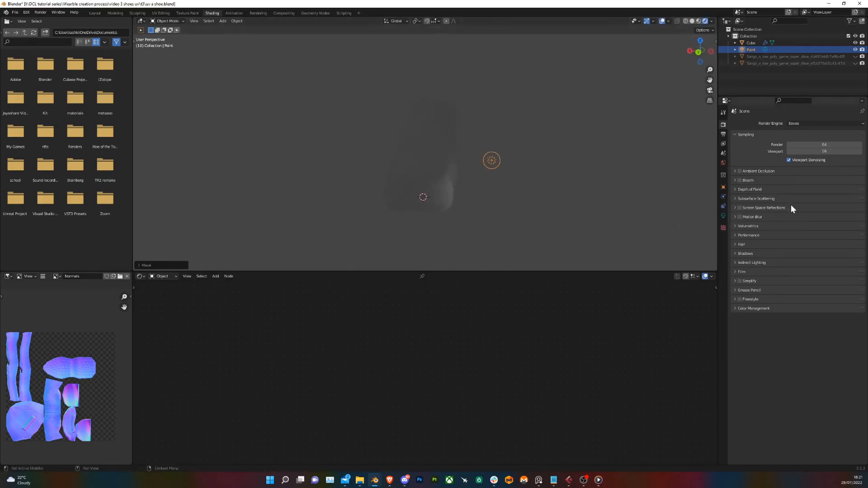
Raise the point light's power and move the light farther from the shoe
{"action": "left_click", "coordinate": [724, 216]}
{"action": "left_click_drag", "start_coordinate": [819, 171], "coordinate": [857, 170]}
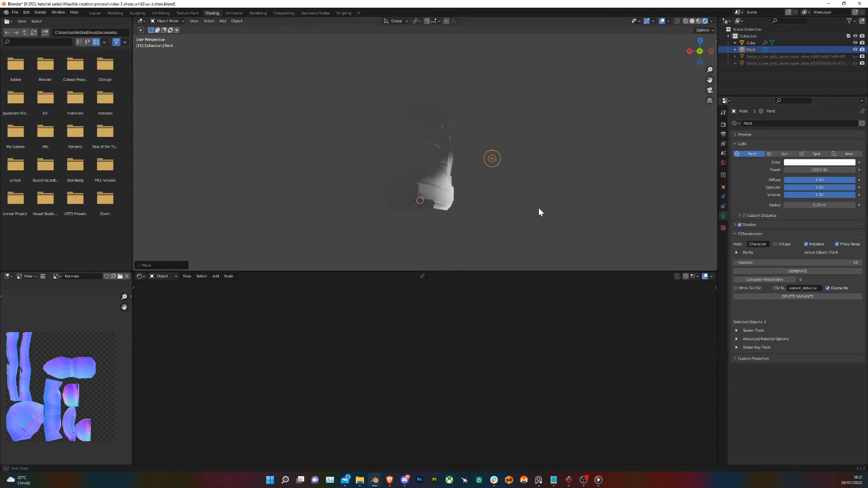
{"action": "key", "text": "g"}
{"action": "left_click", "coordinate": [582, 154]}
Duplicate the point light twice, placing both copies on the opposite side of the shoe
{"action": "key", "text": "shift+d"}
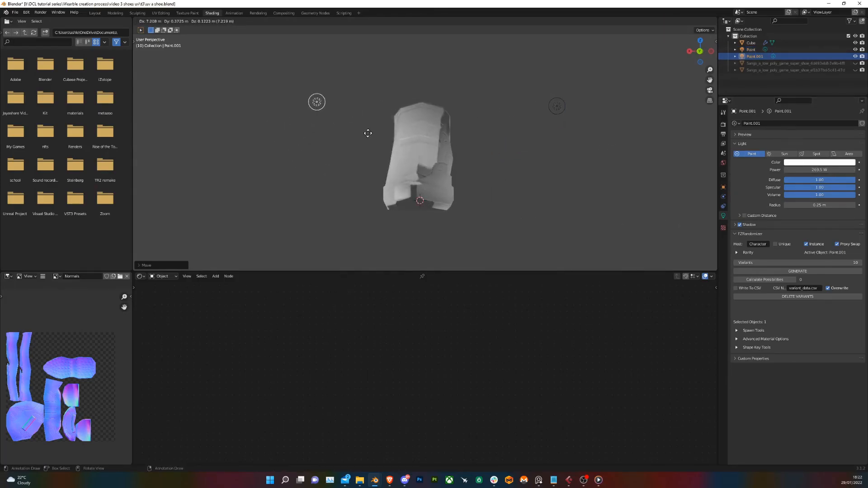
{"action": "left_click", "coordinate": [319, 114]}
{"action": "key", "text": "shift+d"}
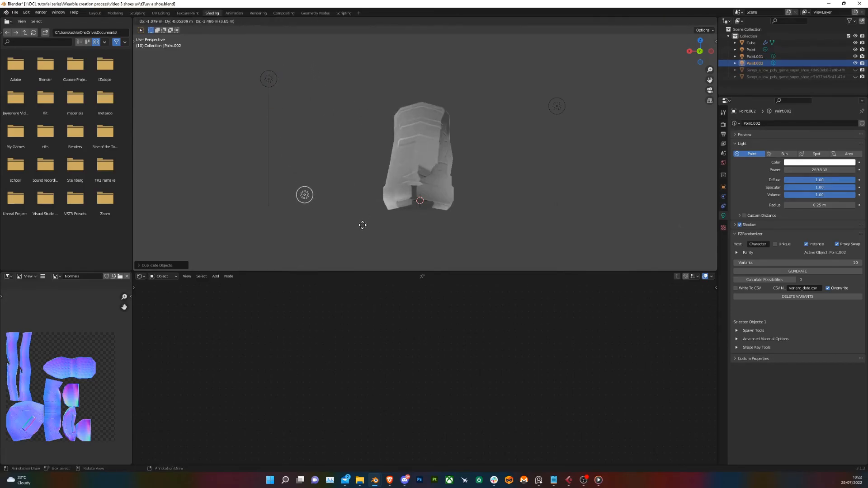
{"action": "left_click", "coordinate": [351, 180]}
Examine the baked normal detail on the lit shoe from the side and front, close up and from afar
{"action": "middle_click_drag", "start_coordinate": [351, 180], "coordinate": [471, 238]}
{"action": "scroll", "coordinate": [468, 226], "scroll_direction": "up", "scroll_amount": 6}
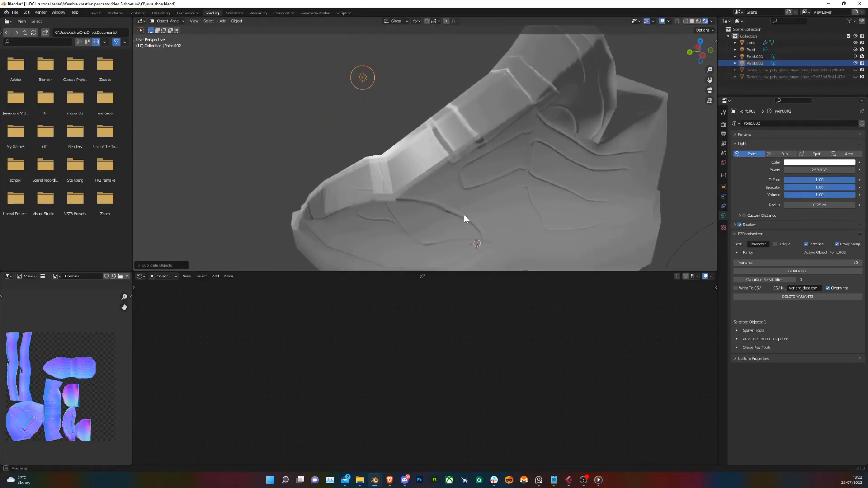
{"action": "scroll", "coordinate": [521, 204], "scroll_direction": "down", "scroll_amount": 4}
{"action": "middle_click_drag", "start_coordinate": [563, 169], "coordinate": [518, 181]}
{"action": "scroll", "coordinate": [516, 176], "scroll_direction": "down", "scroll_amount": 2}
{"action": "middle_click_drag", "start_coordinate": [691, 168], "coordinate": [501, 174]}
{"action": "scroll", "coordinate": [593, 192], "scroll_direction": "down", "scroll_amount": 3}
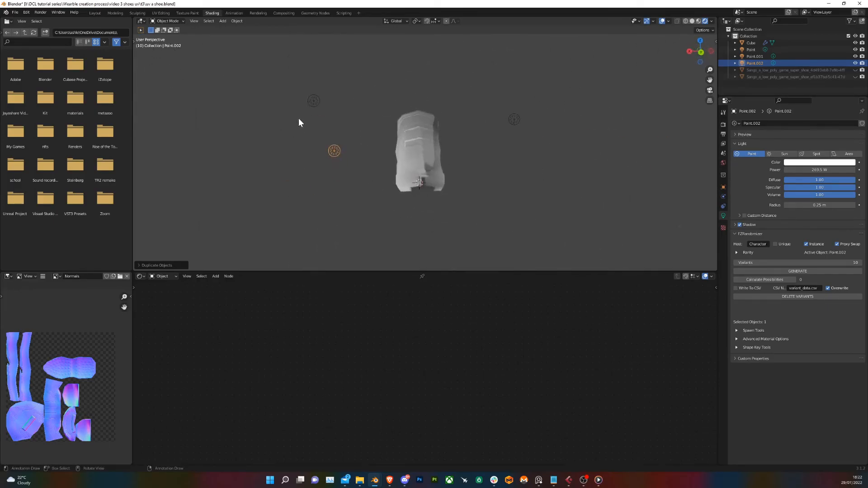
Delete all three point lights and return the viewport to material preview shading
{"action": "left_click_drag", "start_coordinate": [269, 61], "coordinate": [332, 173], "text": "shift"}
{"action": "left_click_drag", "start_coordinate": [598, 164], "coordinate": [489, 48], "text": "shift"}
{"action": "key", "text": "Delete"}
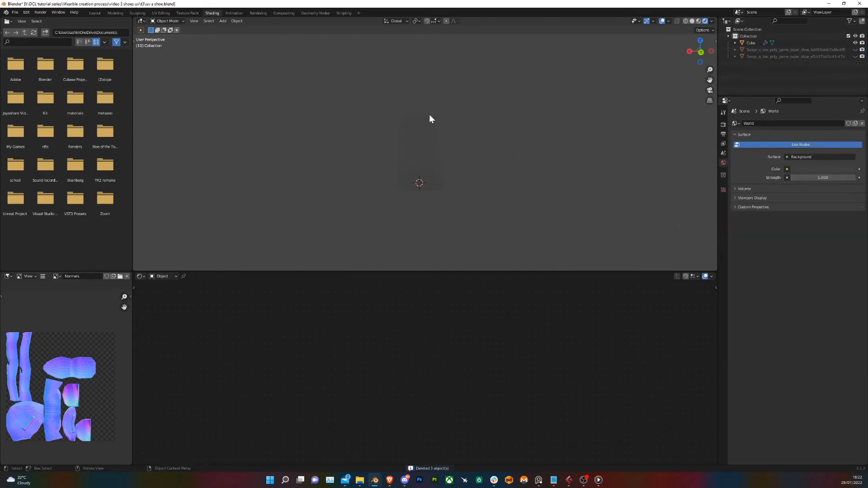
{"action": "left_click", "coordinate": [698, 21]}
{"action": "middle_click_drag", "start_coordinate": [543, 131], "coordinate": [509, 134]}
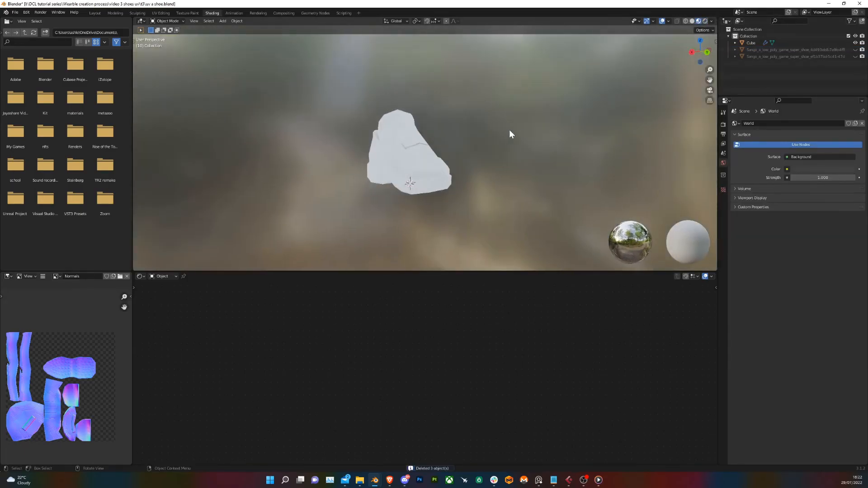